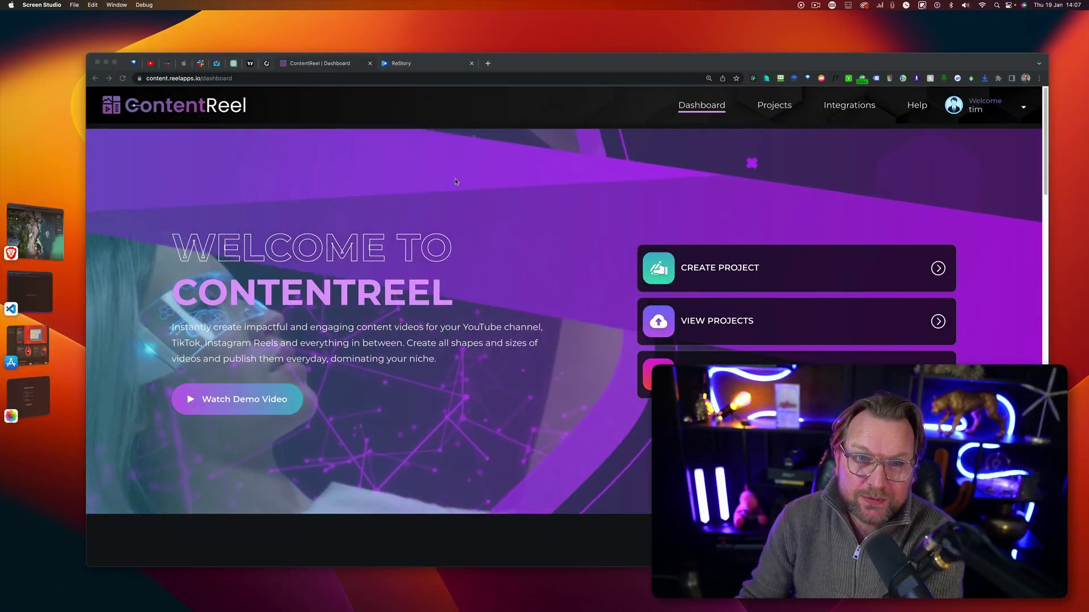
Create a new ContentReel project named 'fsdfsdf'.
left_click(404, 64)
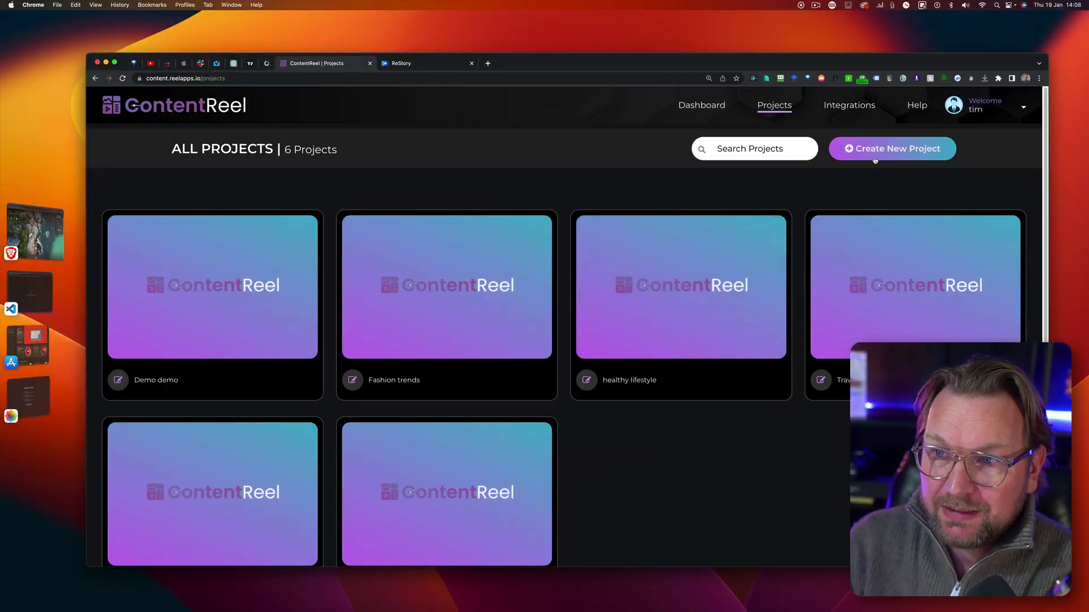
left_click(854, 149)
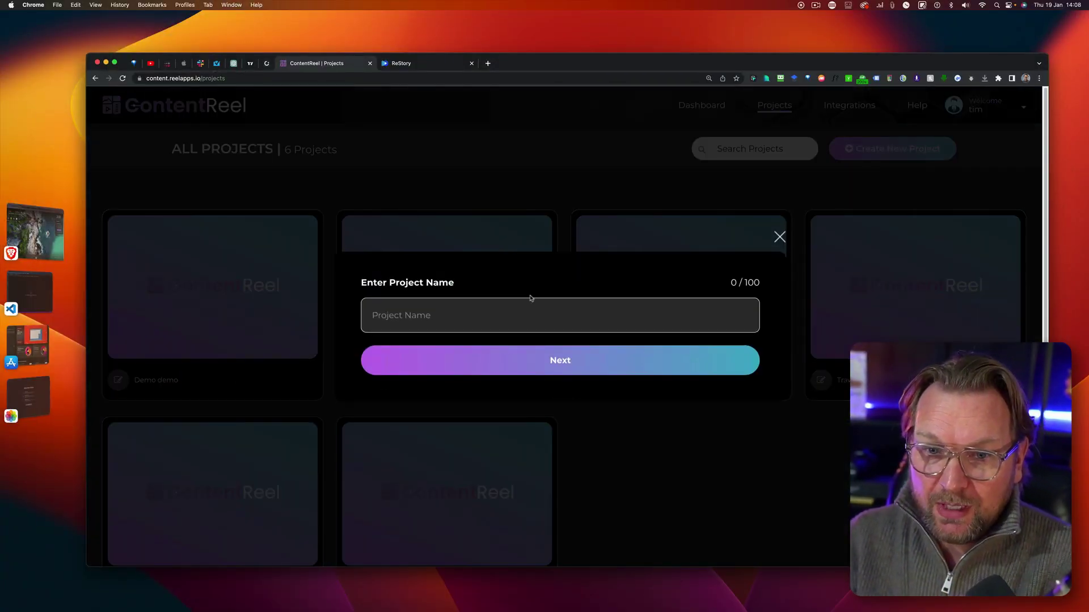
type("fsdfsdf")
left_click(533, 363)
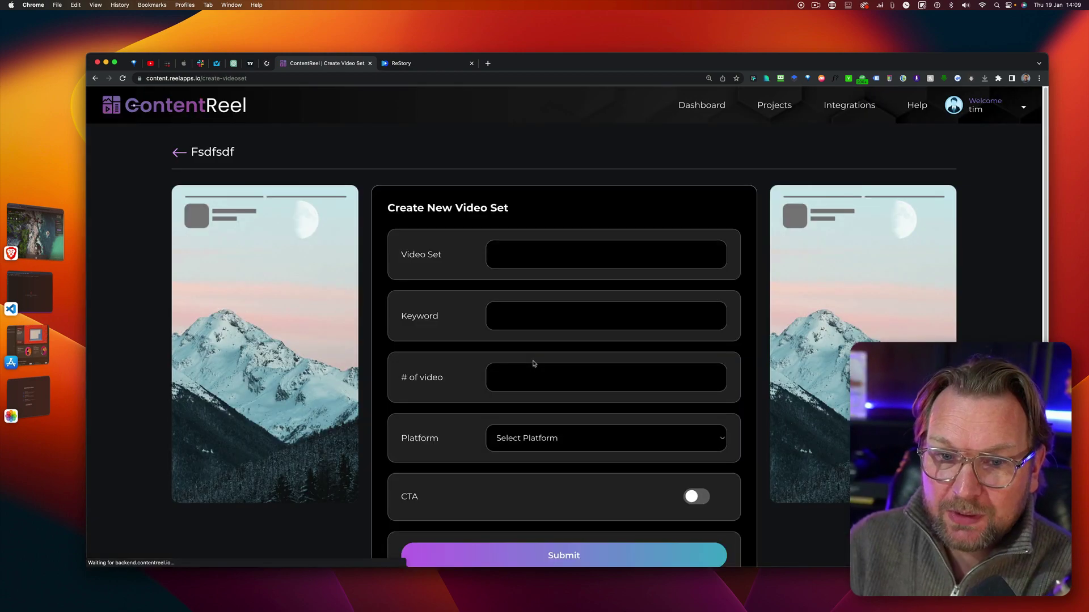
Set the first video set's platform to Instagram Stories (Vertical).
left_click(546, 439)
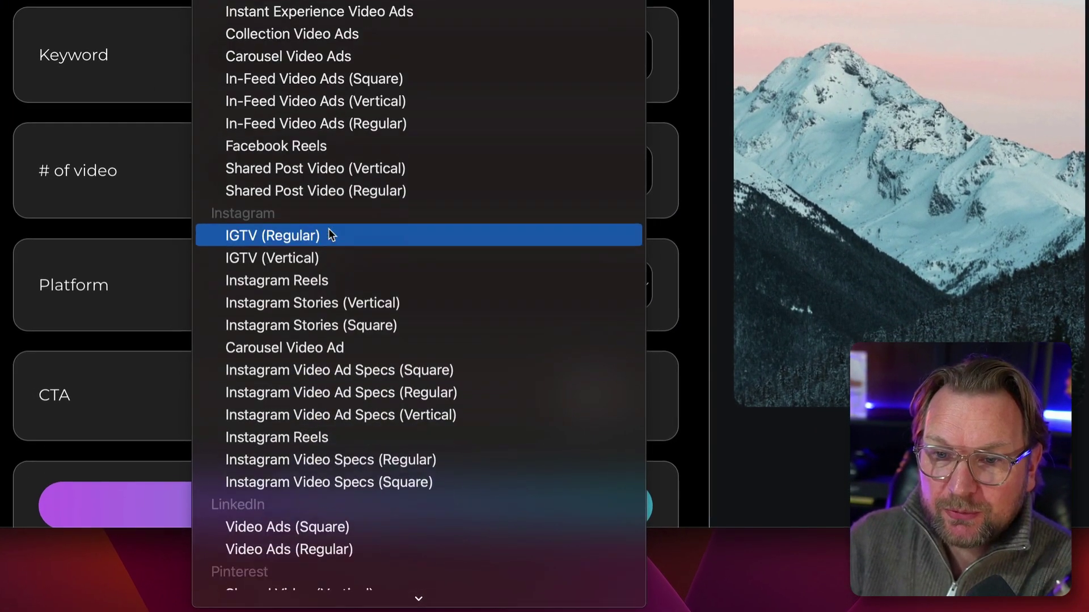
scroll(330, 232, "down", 10)
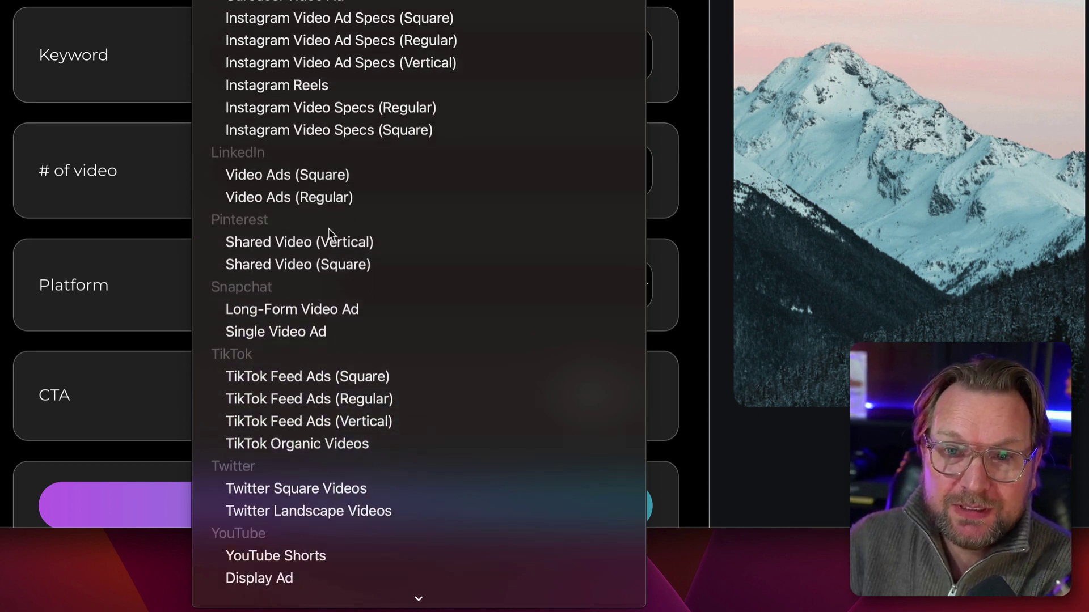
scroll(331, 233, "down", 1)
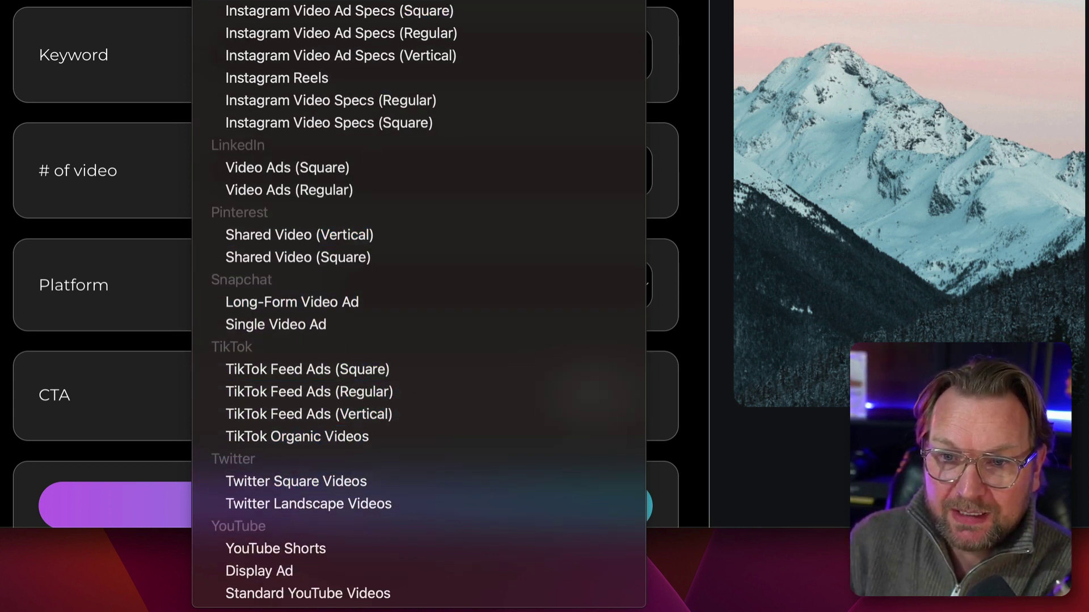
left_click(363, 295)
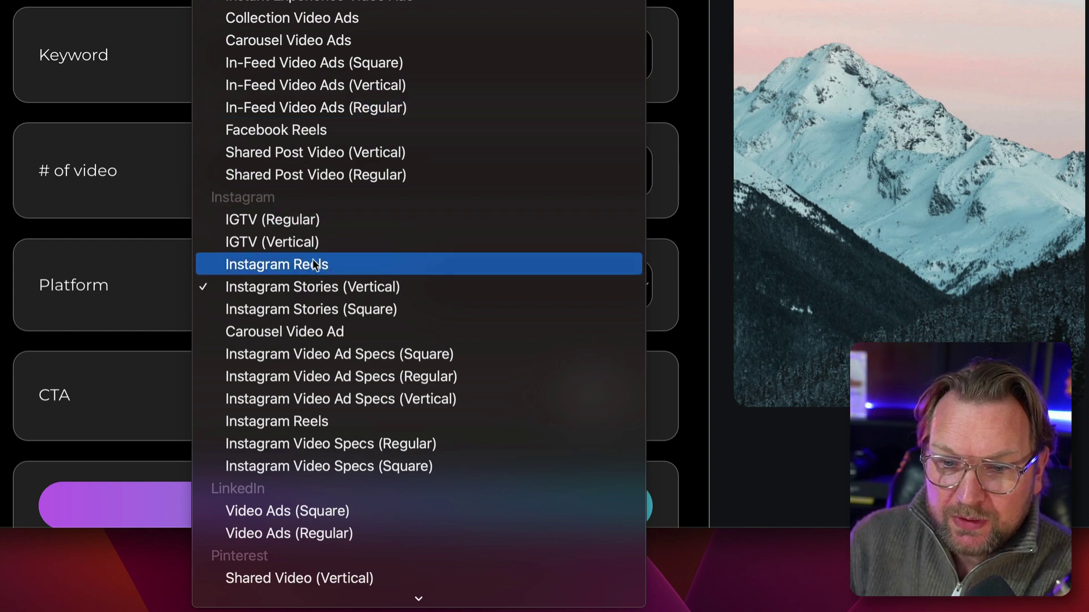
scroll(314, 263, "down", 6)
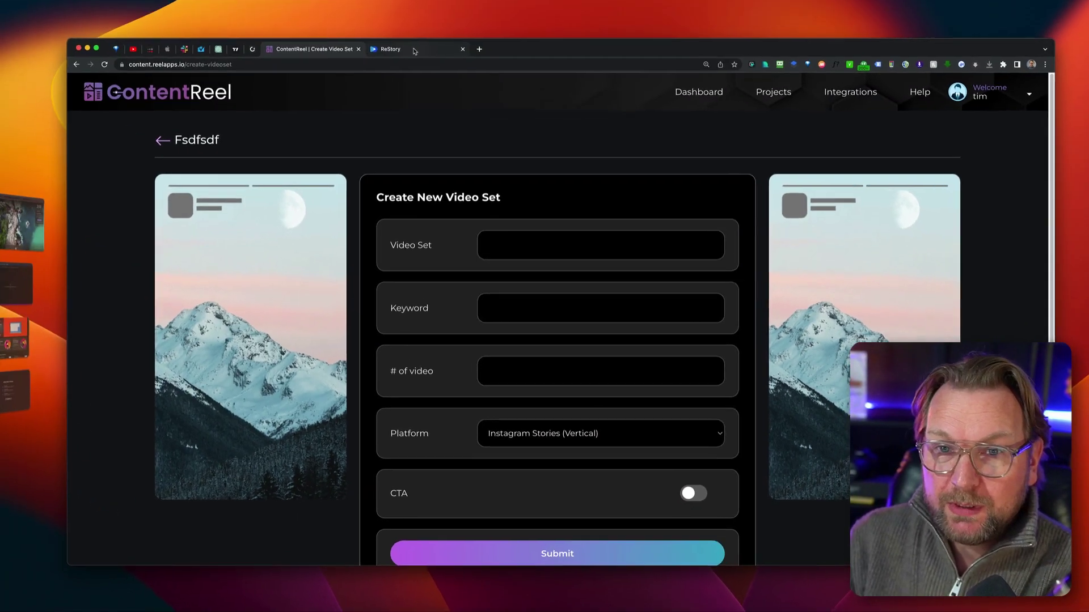
Browse ReStory's template library and preview the Skin Care at Home template.
left_click(423, 64)
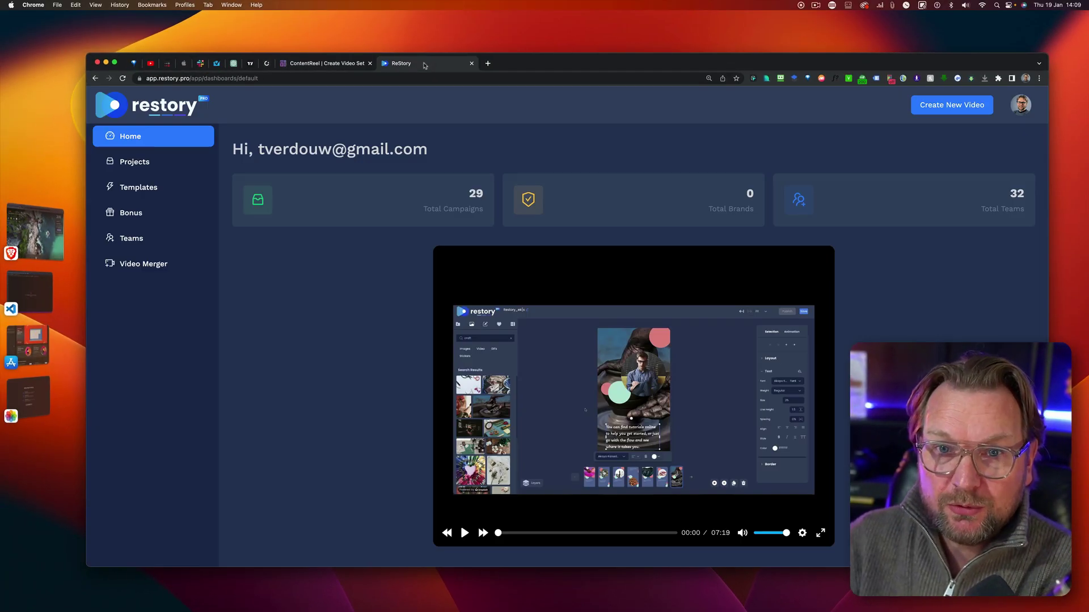
left_click(152, 189)
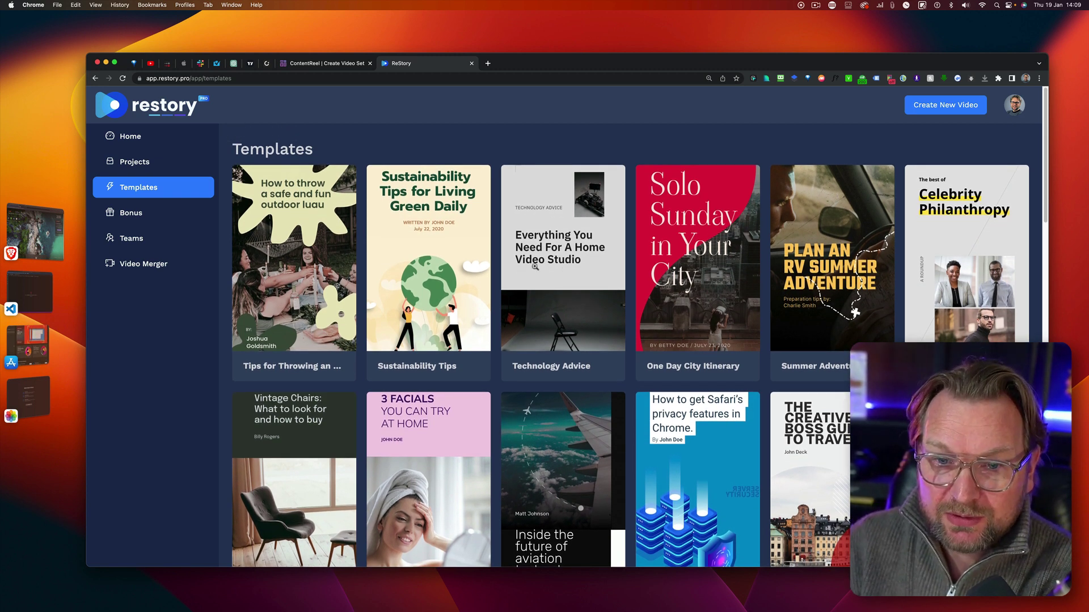
scroll(535, 266, "down", 5)
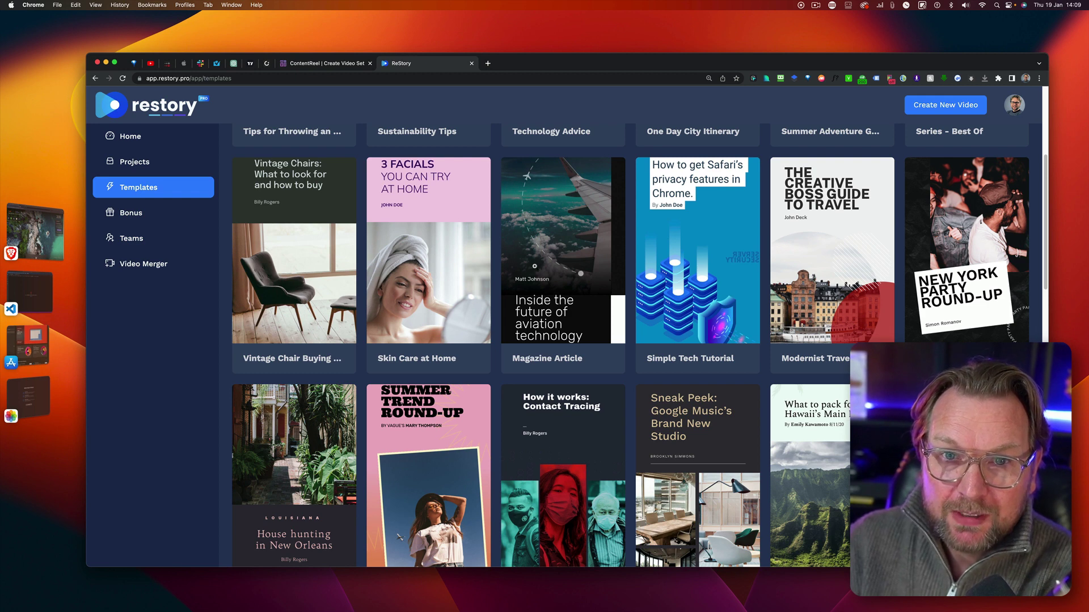
scroll(534, 266, "down", 1)
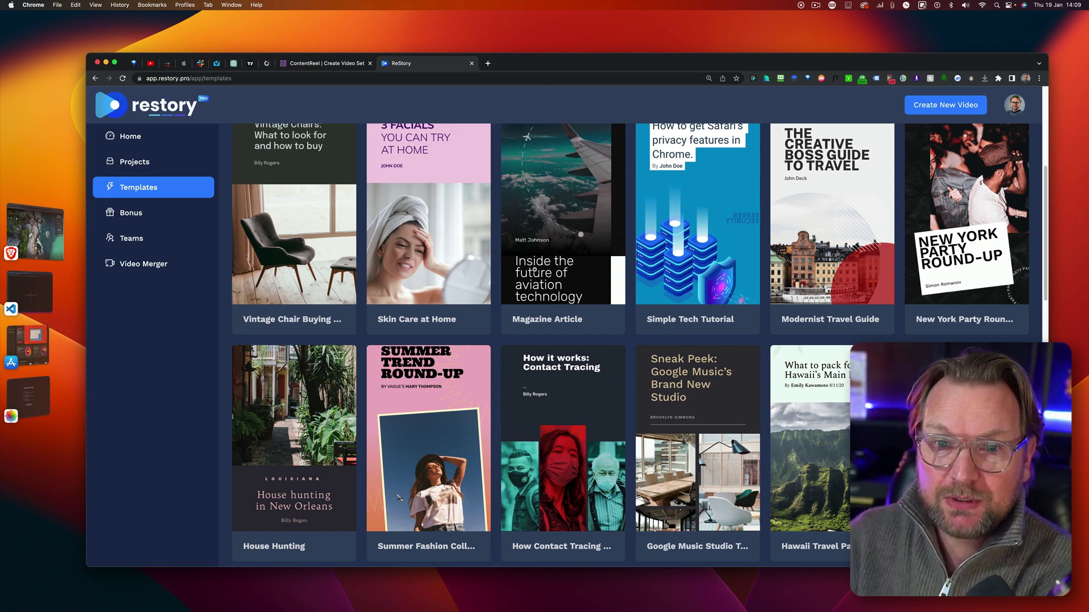
scroll(534, 271, "up", 1)
left_click(461, 276)
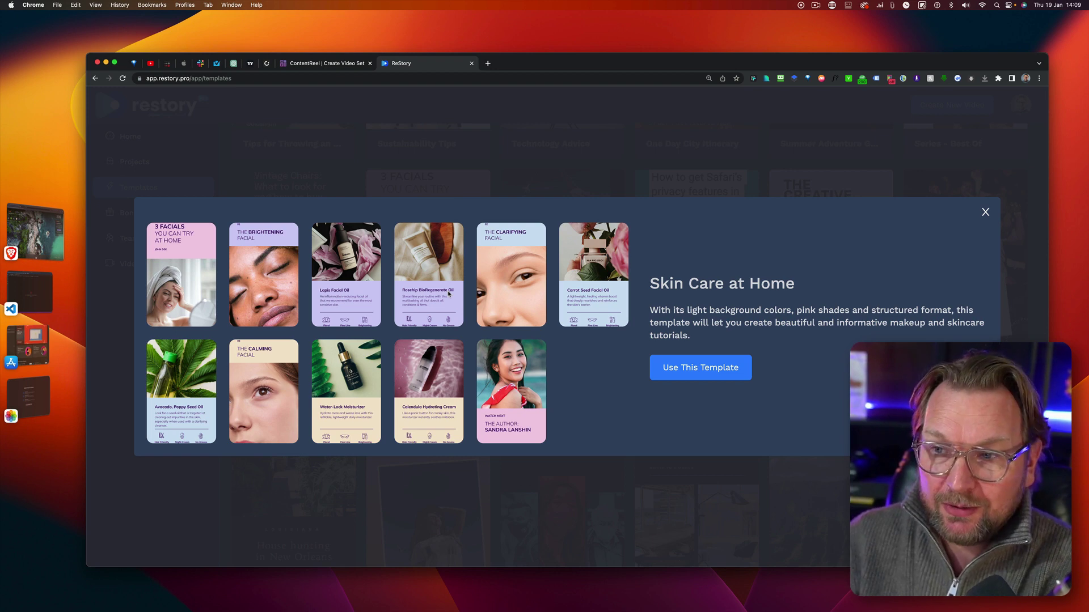
left_click(342, 64)
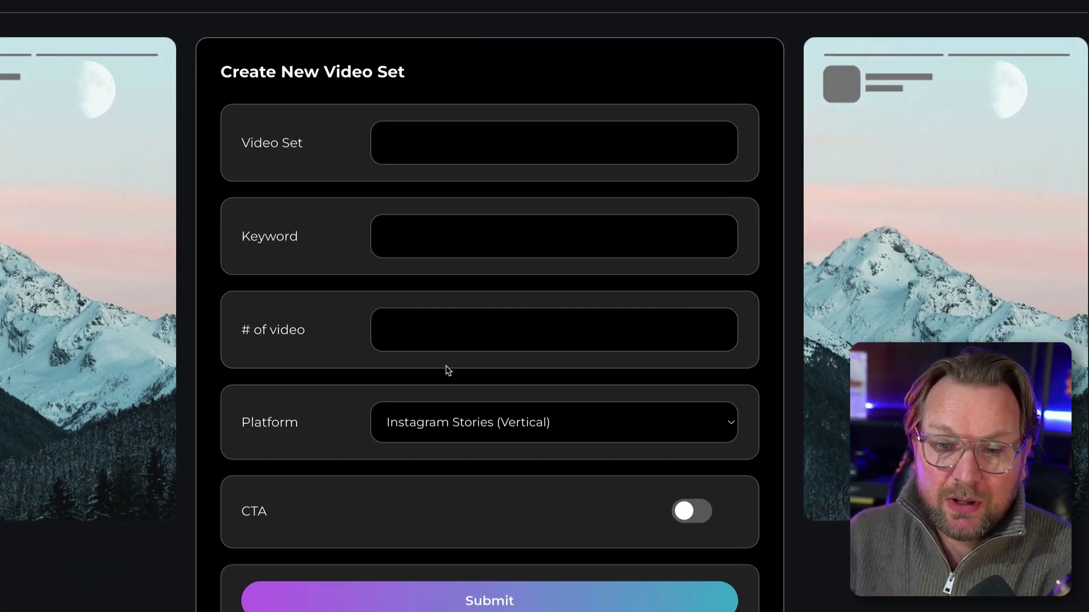
left_click(546, 438)
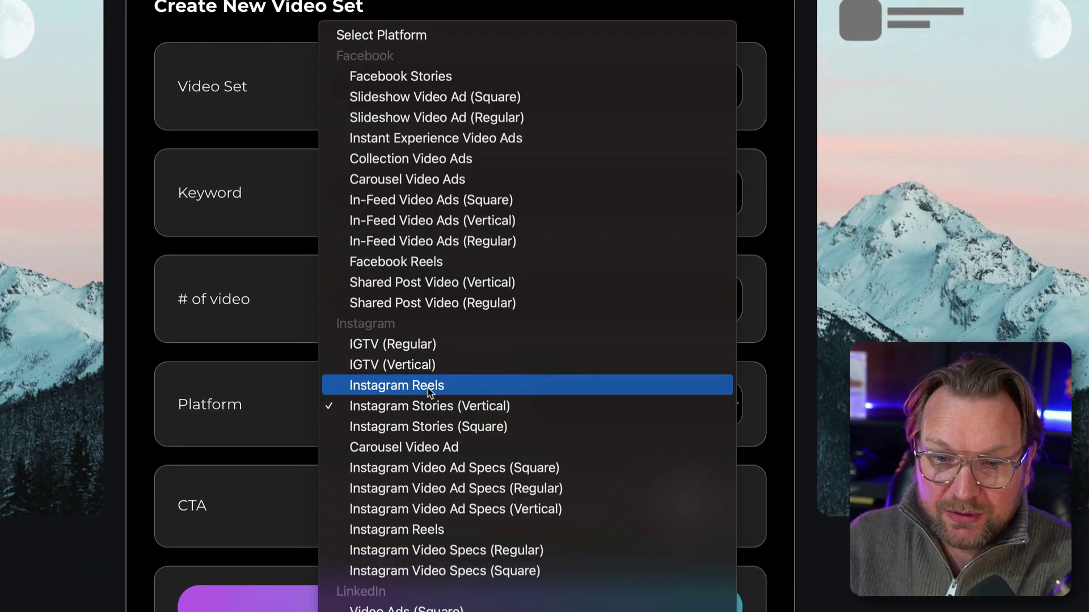
scroll(428, 390, "down", 5)
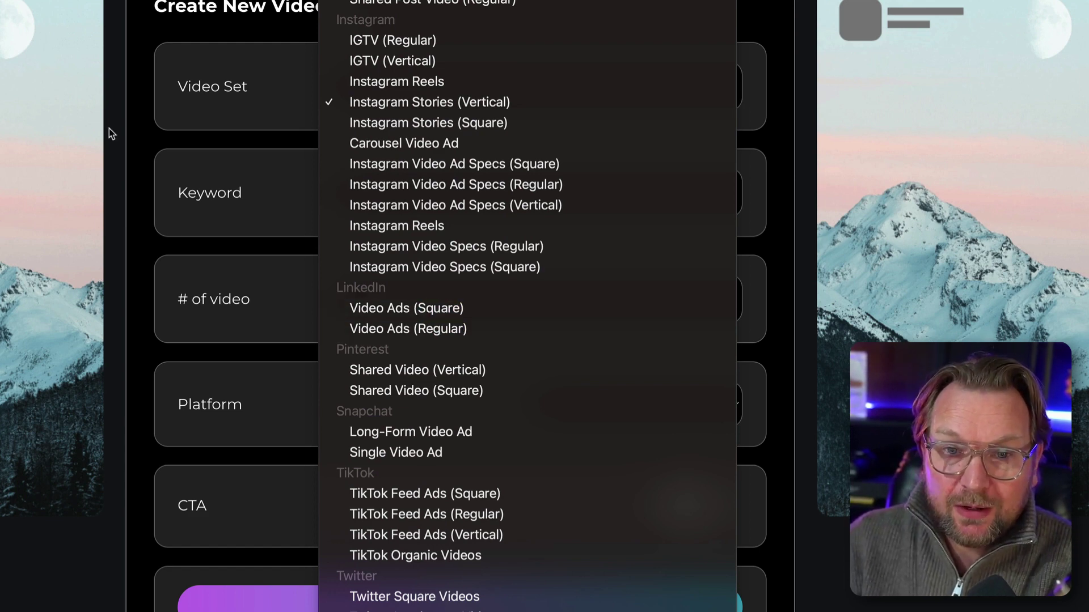
left_click(166, 46)
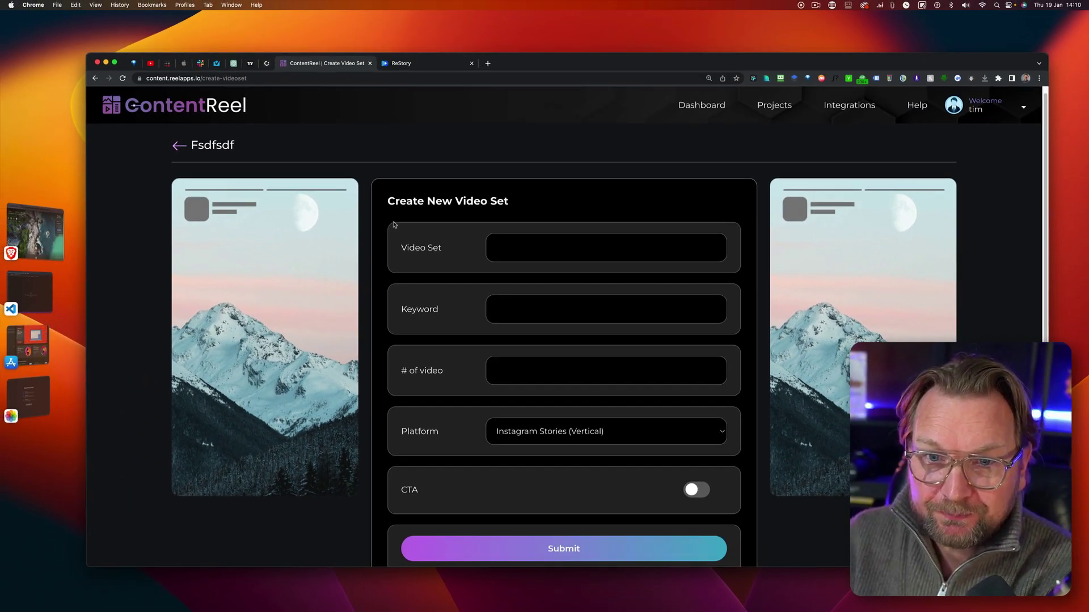
Close the Skin Care at Home preview and open the Summer Fashion template in the studio.
left_click(422, 66)
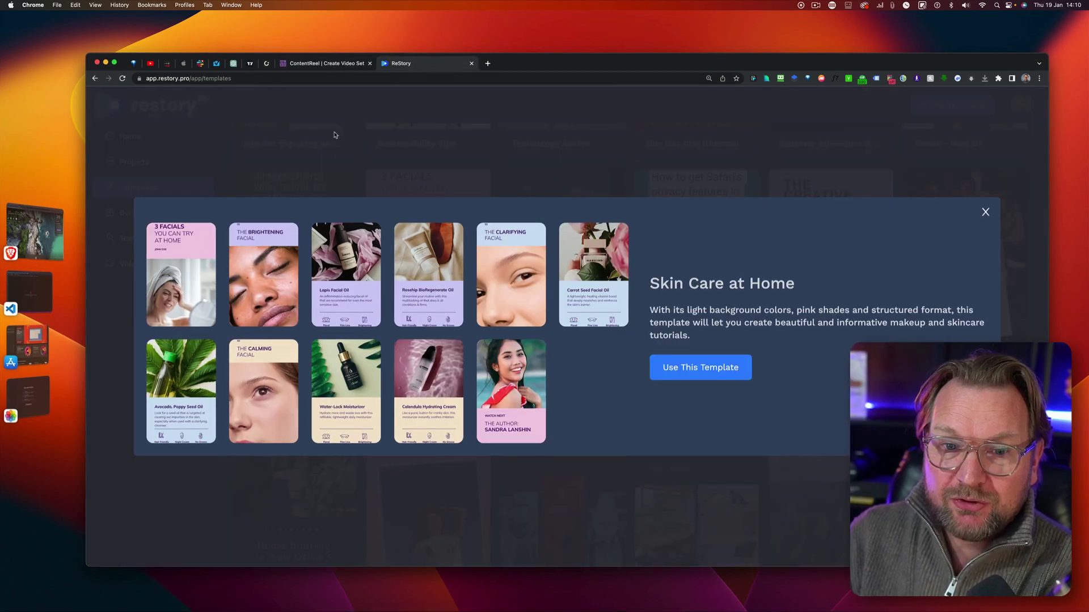
left_click(509, 171)
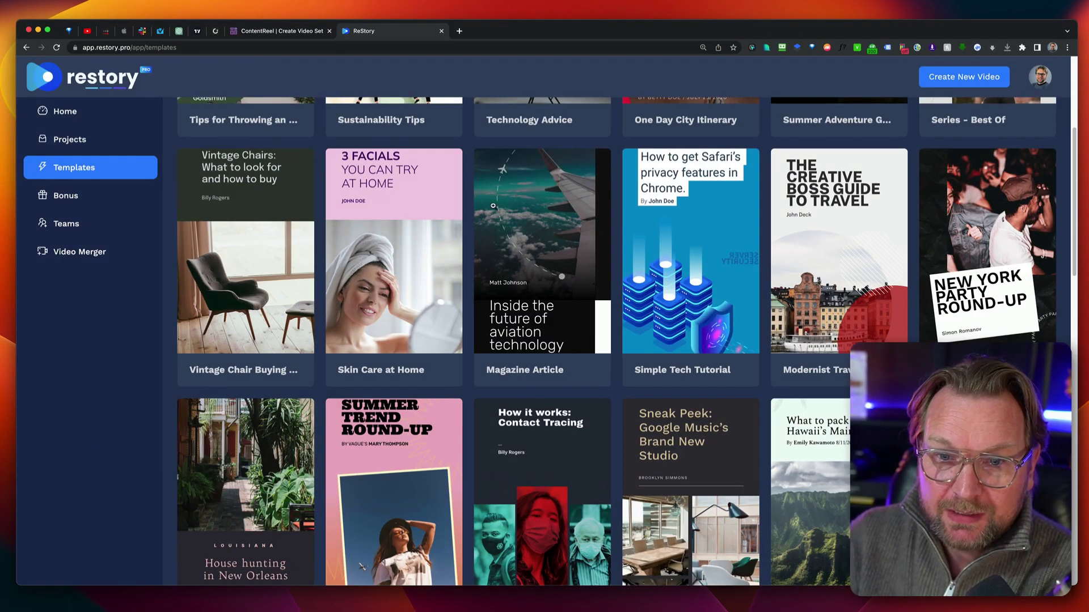
scroll(391, 397, "down", 3)
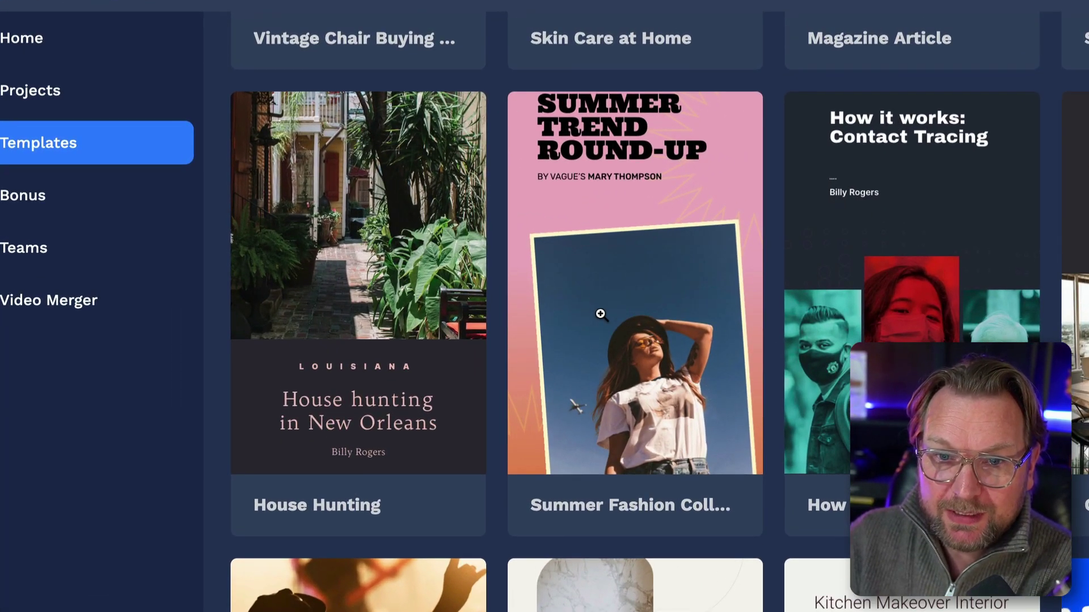
left_click(590, 311)
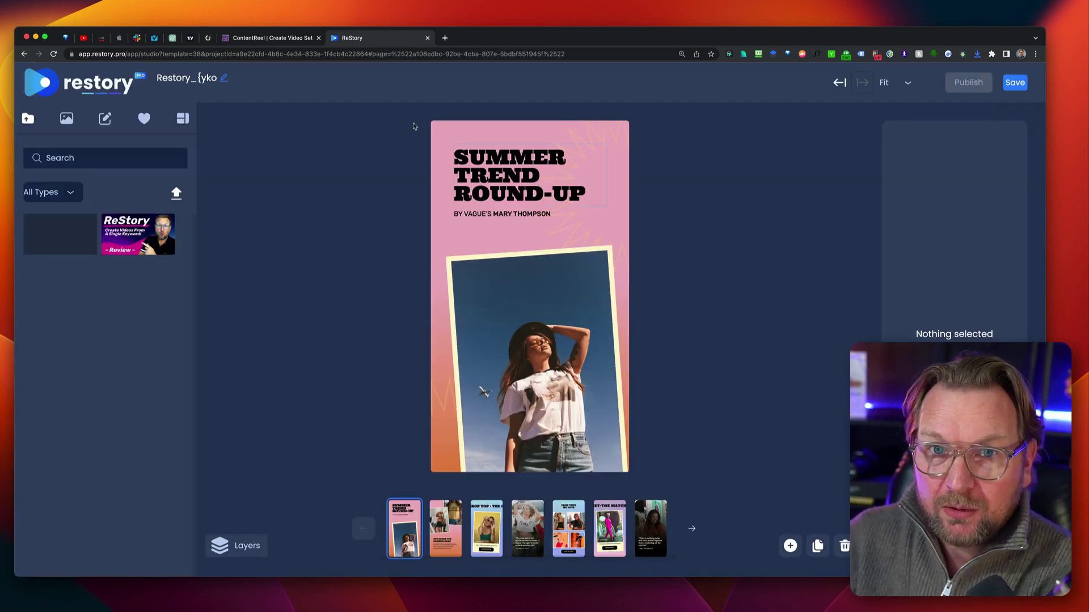
Submit the Dogs video set with keyword Dogs and 4 videos in ContentReel.
left_click(272, 37)
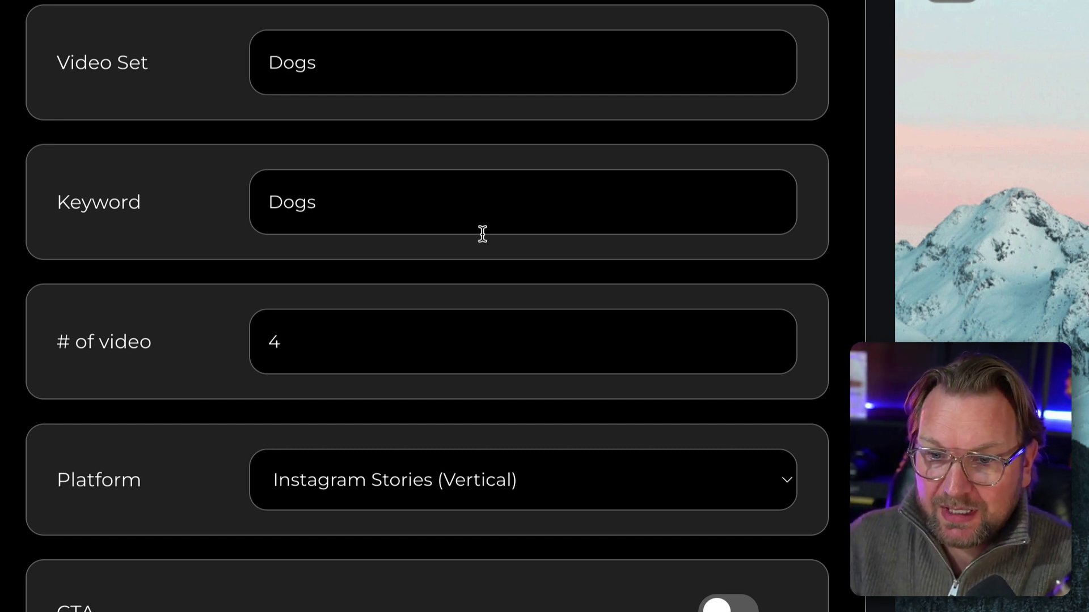
scroll(482, 234, "down", 3)
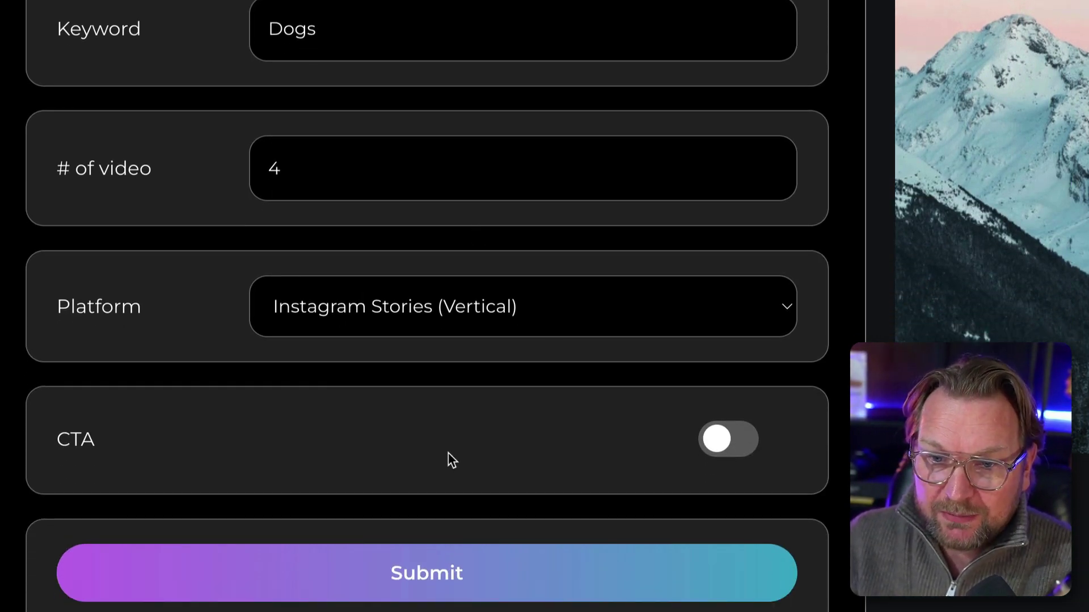
left_click(403, 575)
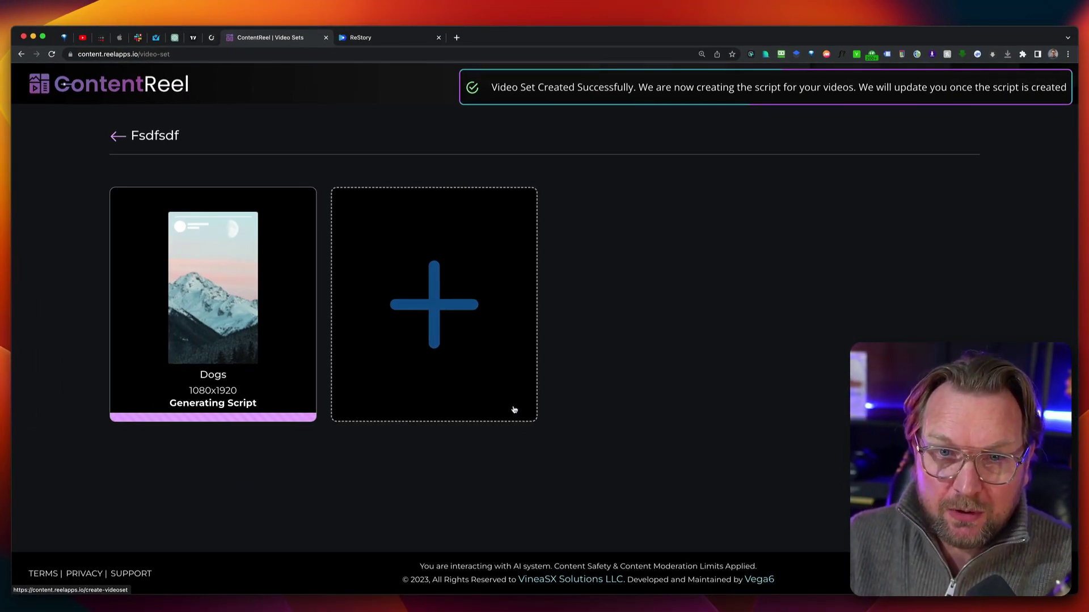
left_click(379, 38)
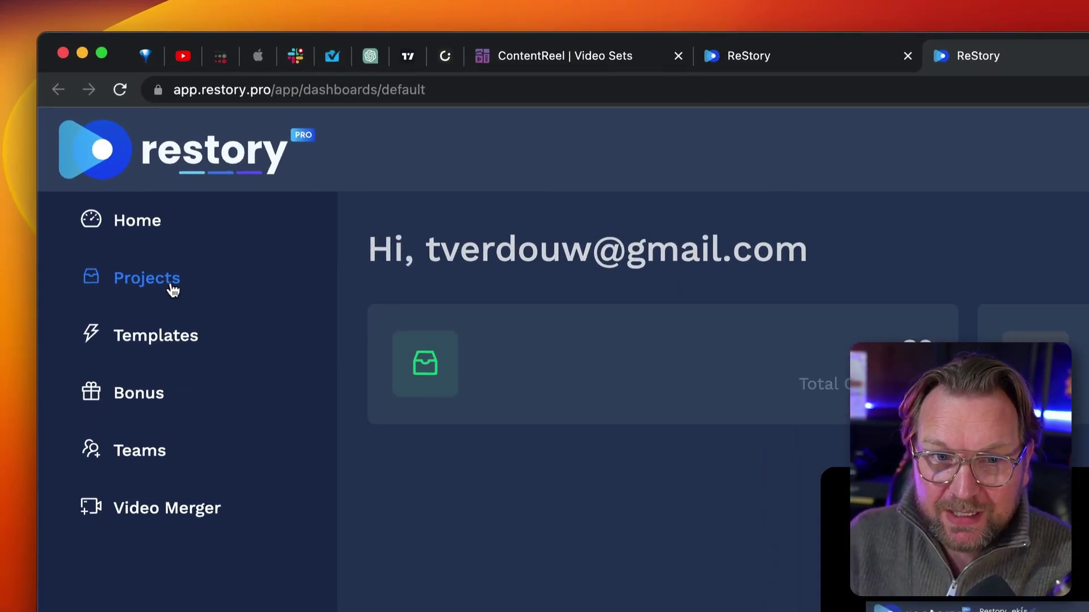
Generate AI video ideas for the keyword Dogs and select the 'How to Train Your Dog' idea.
left_click(68, 148)
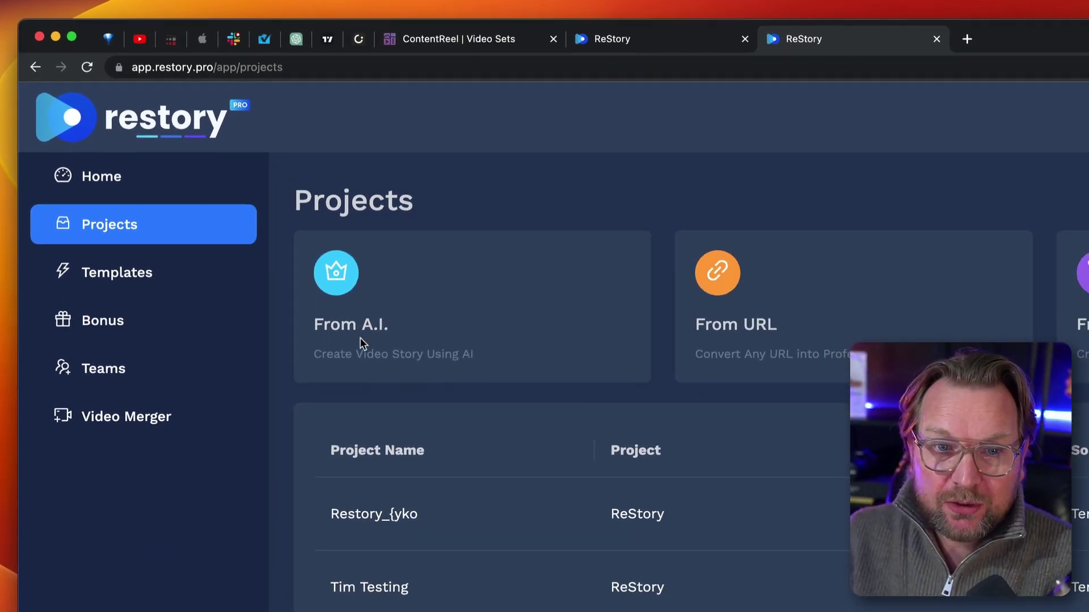
left_click(361, 343)
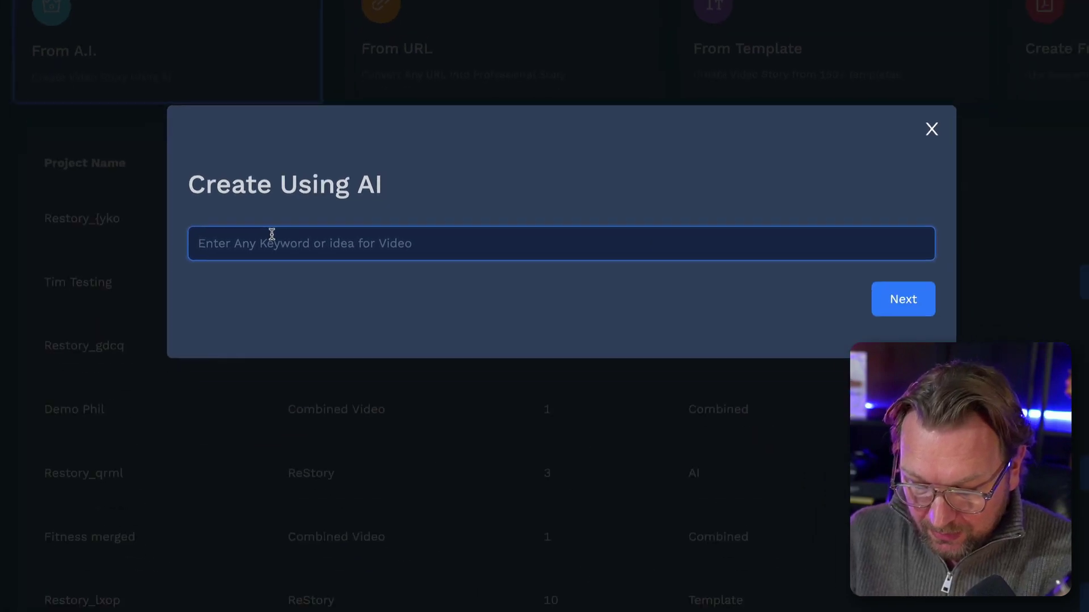
type("Dogs")
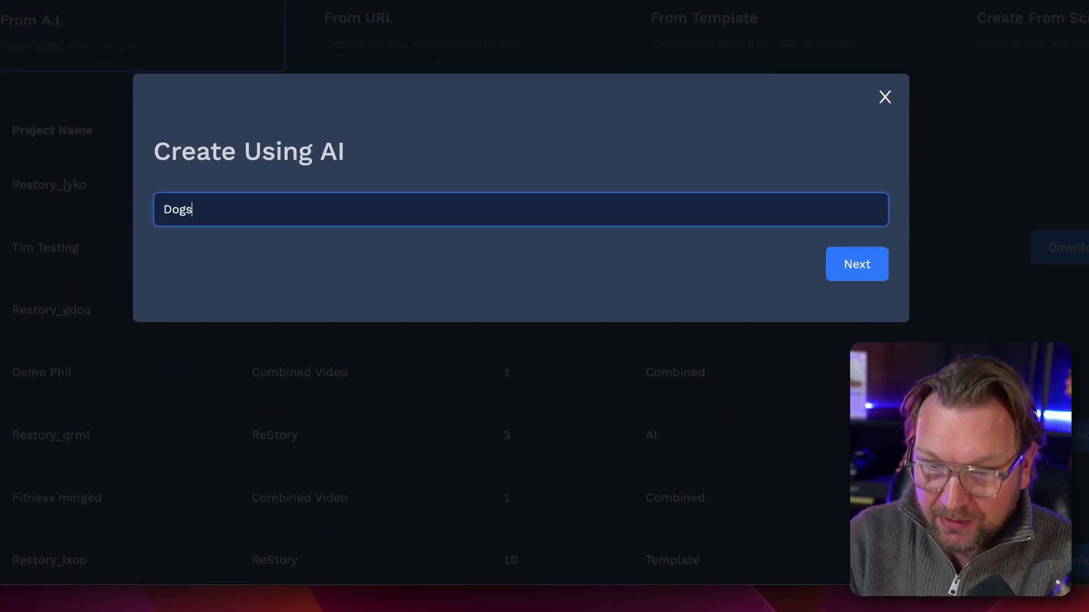
left_click(859, 269)
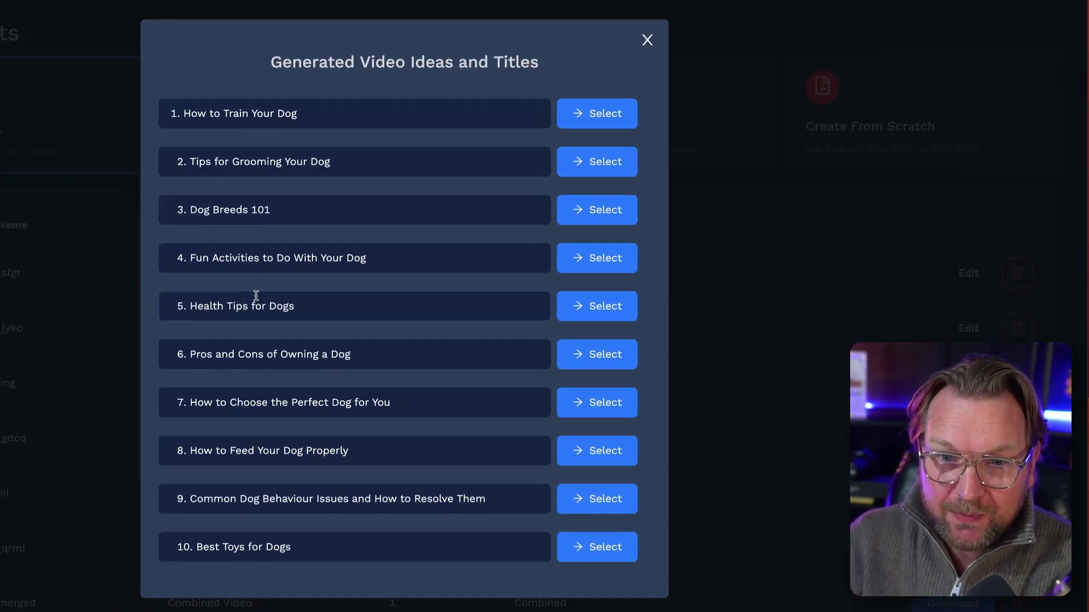
left_click(506, 343)
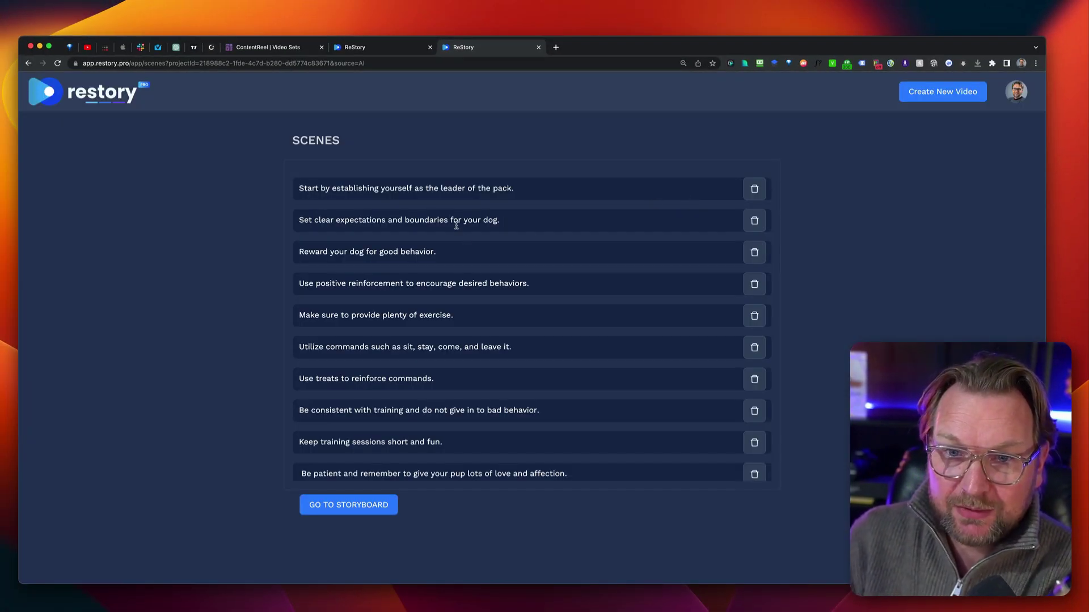
Build the dog-training storyboard using the purple template style.
left_click(354, 508)
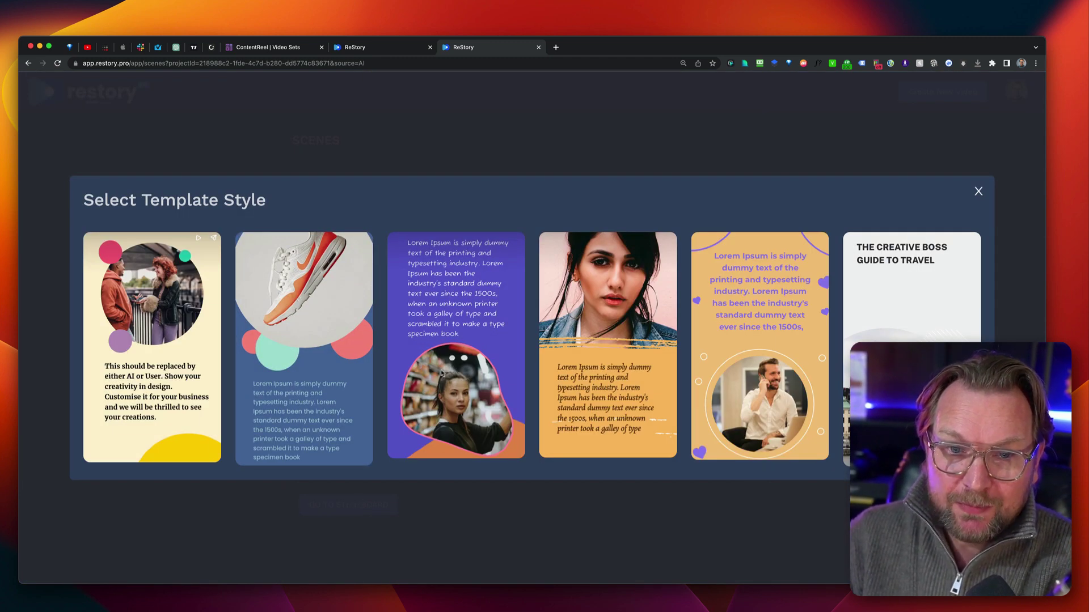
left_click(462, 382)
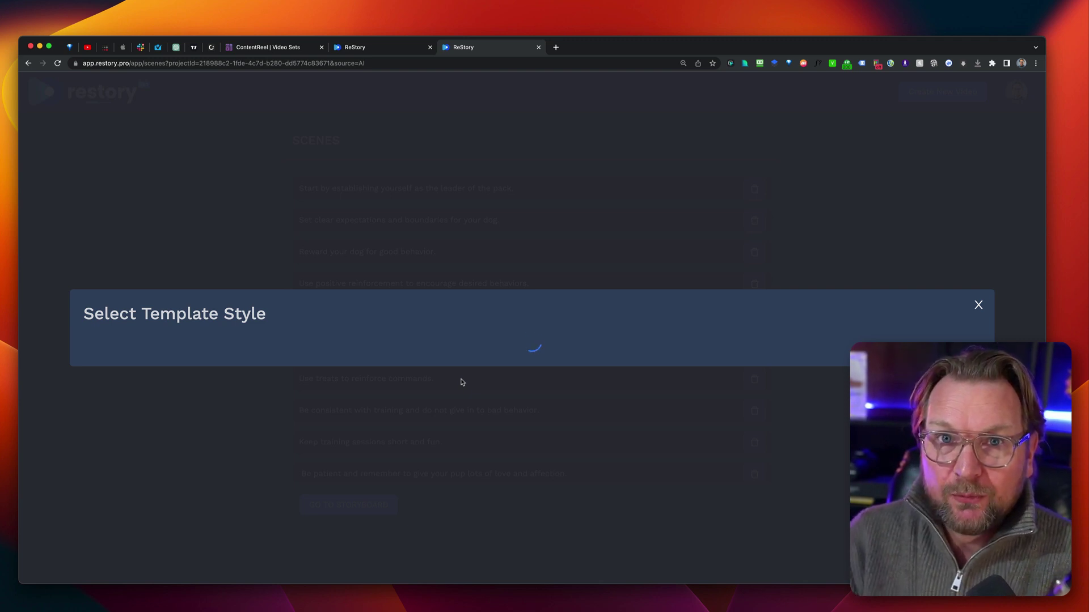
left_click(267, 47)
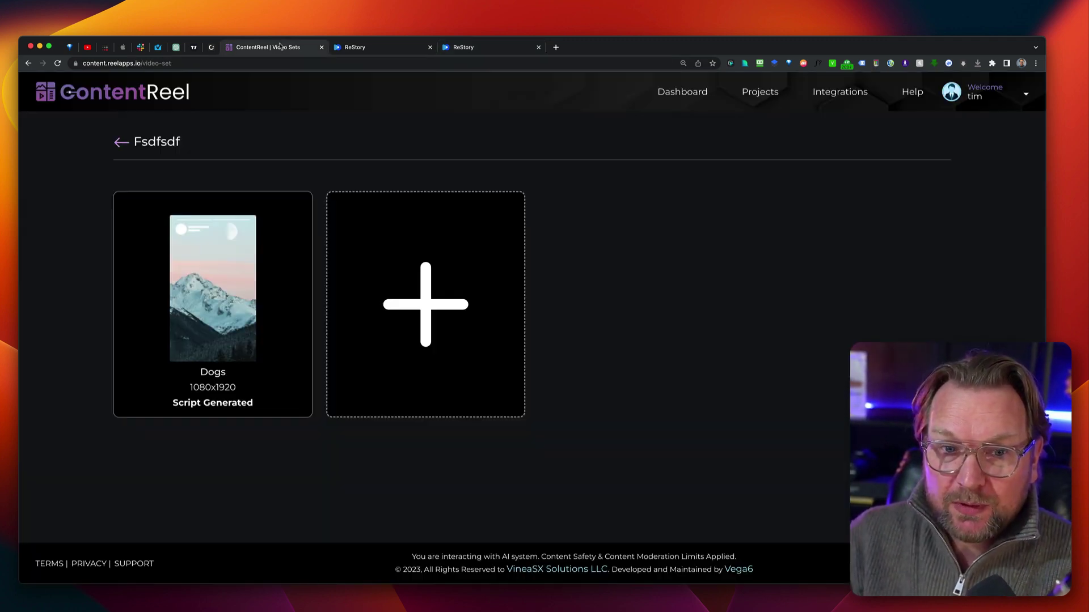
Edit the Dogs_1 script, save it, and convert it to video.
left_click(219, 317)
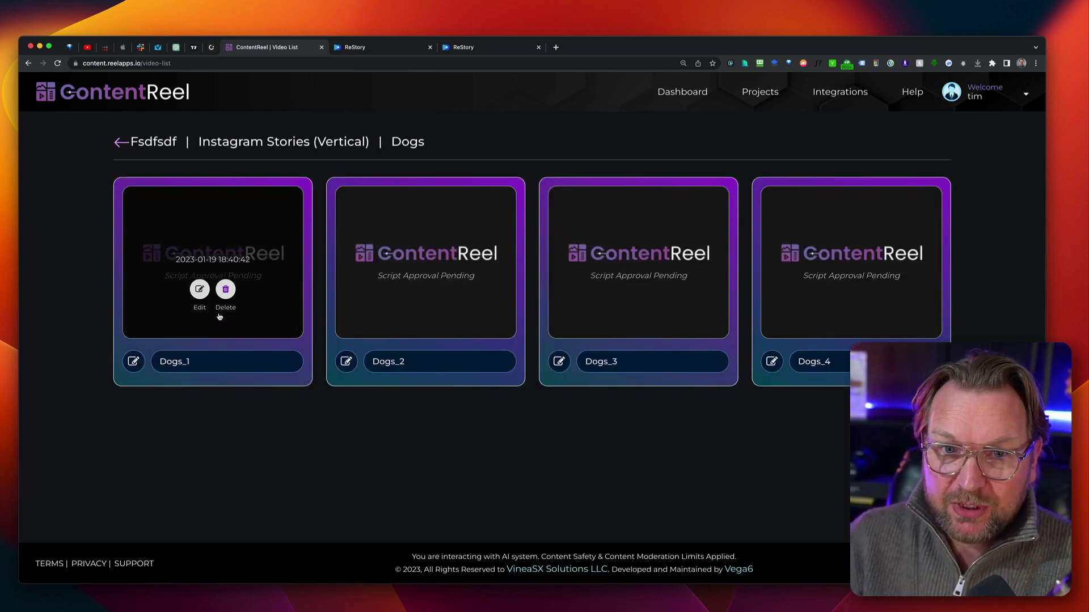
mouse_move(814, 309)
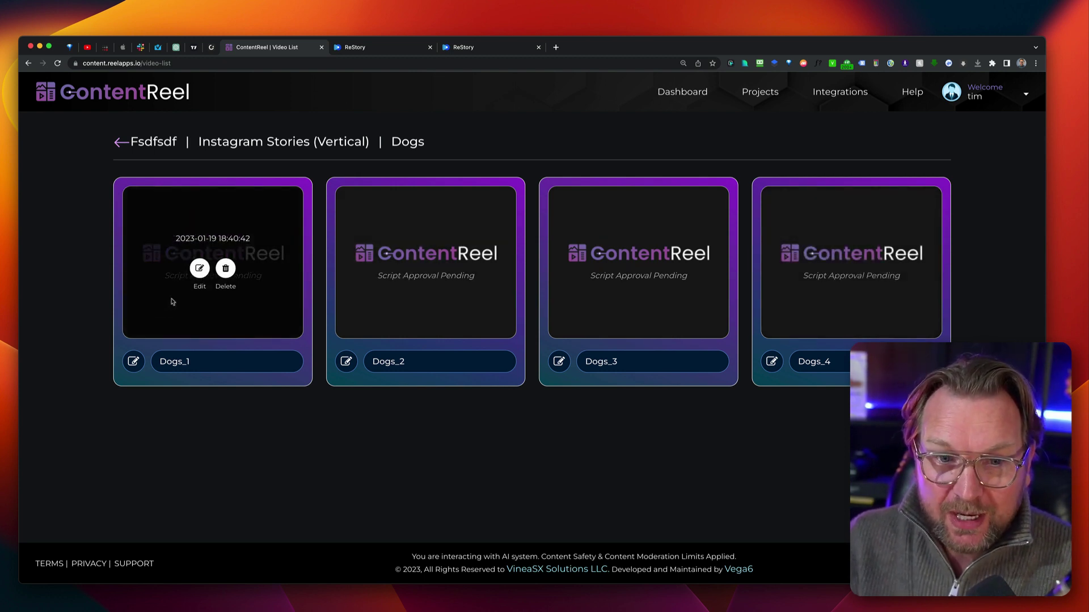
left_click(196, 270)
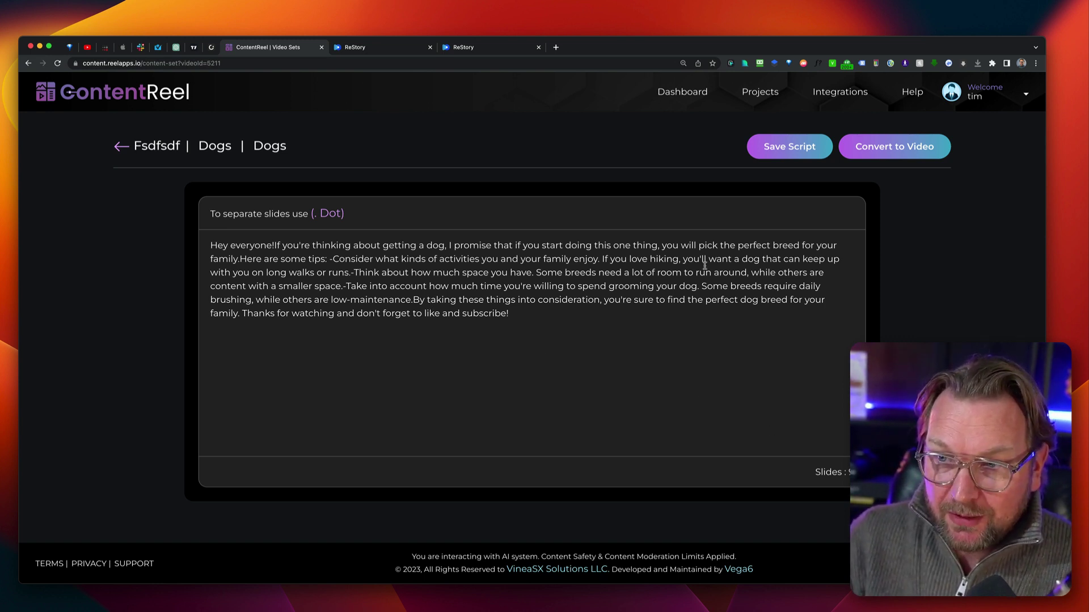
left_click(780, 148)
left_click(884, 149)
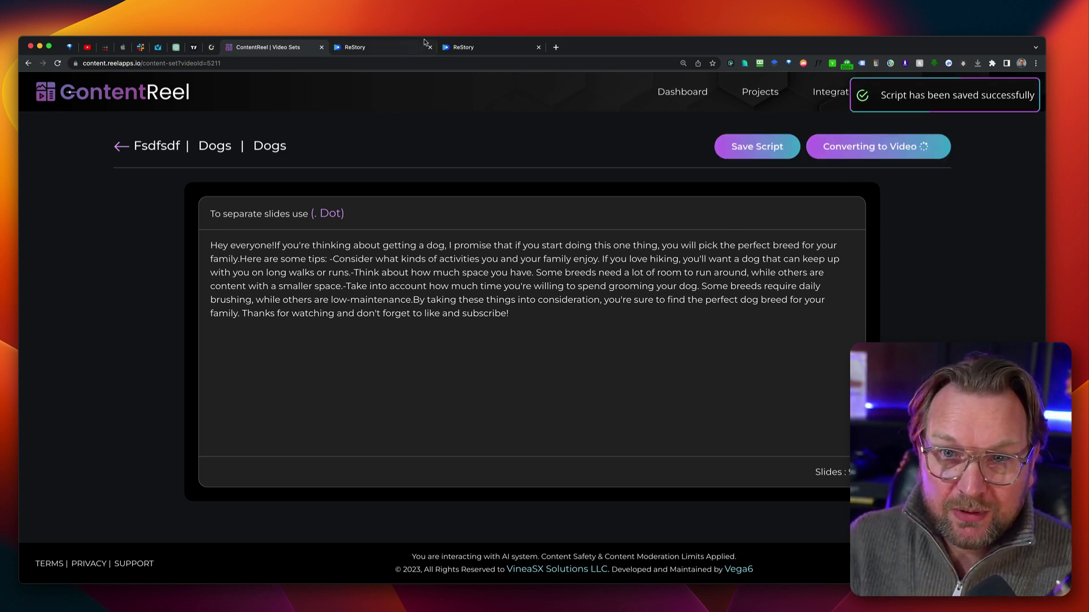
Review the dog storyboard's training slides, then close that project.
left_click(462, 47)
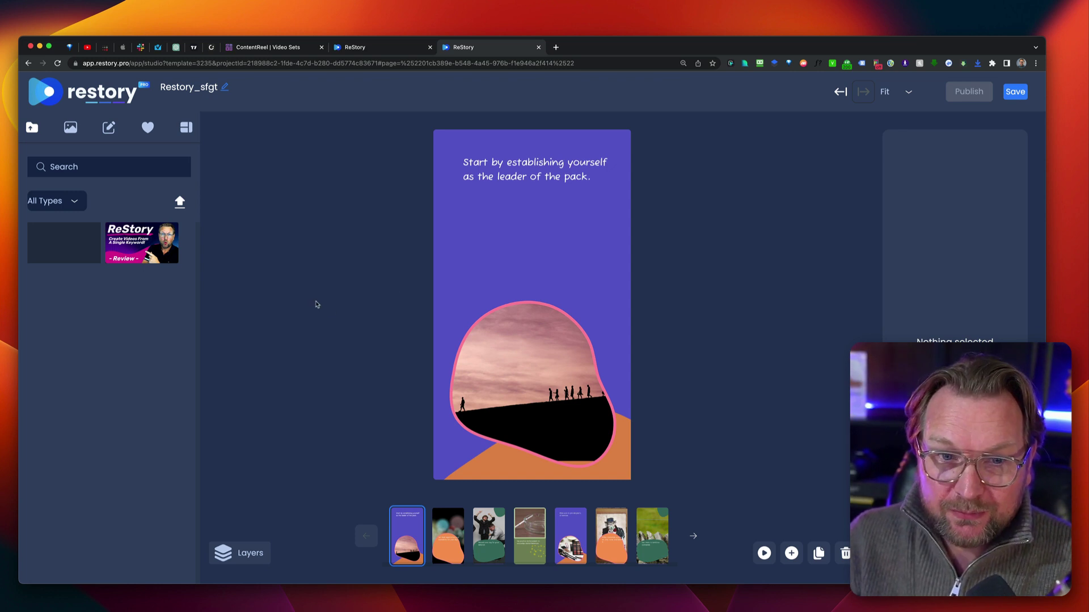
left_click(452, 522)
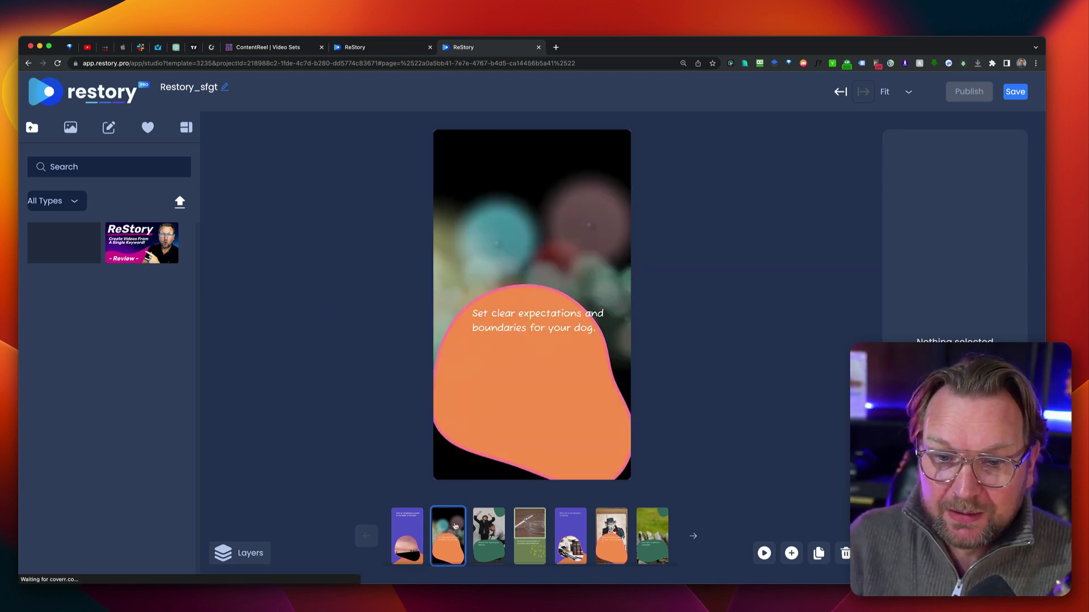
left_click(502, 536)
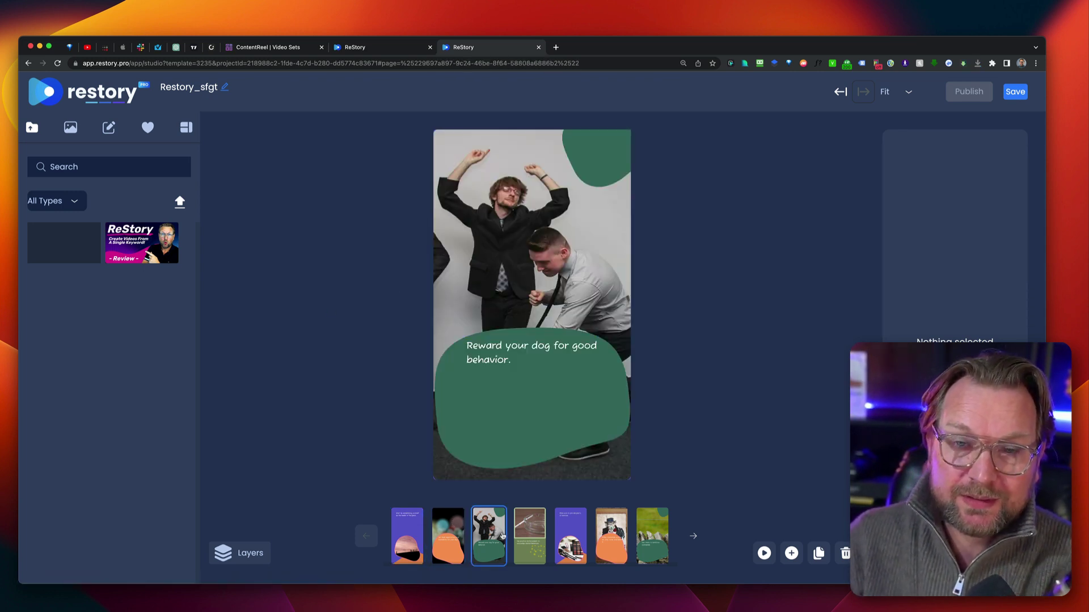
left_click(538, 48)
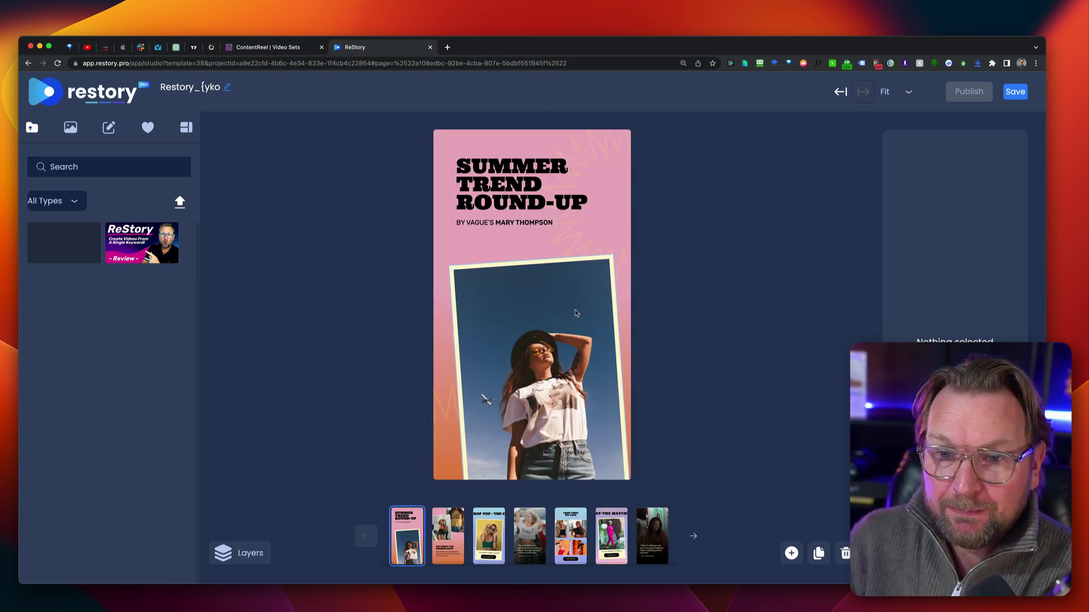
Place the uploaded video over the cover slide's photo frame.
left_click(511, 298)
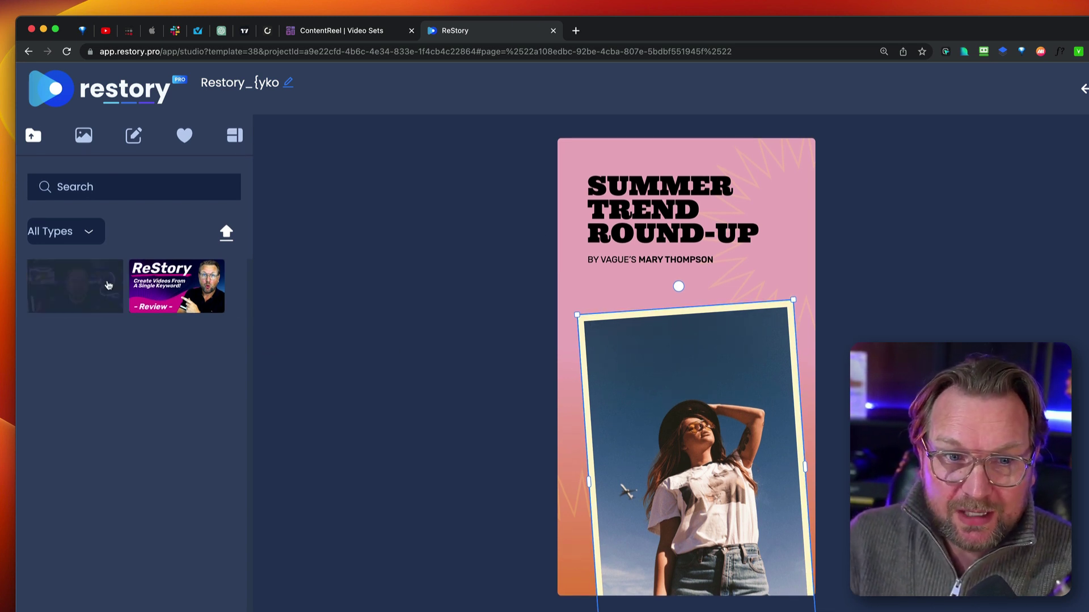
left_click(75, 287)
left_click(89, 319)
left_click_drag(322, 130, 297, 320)
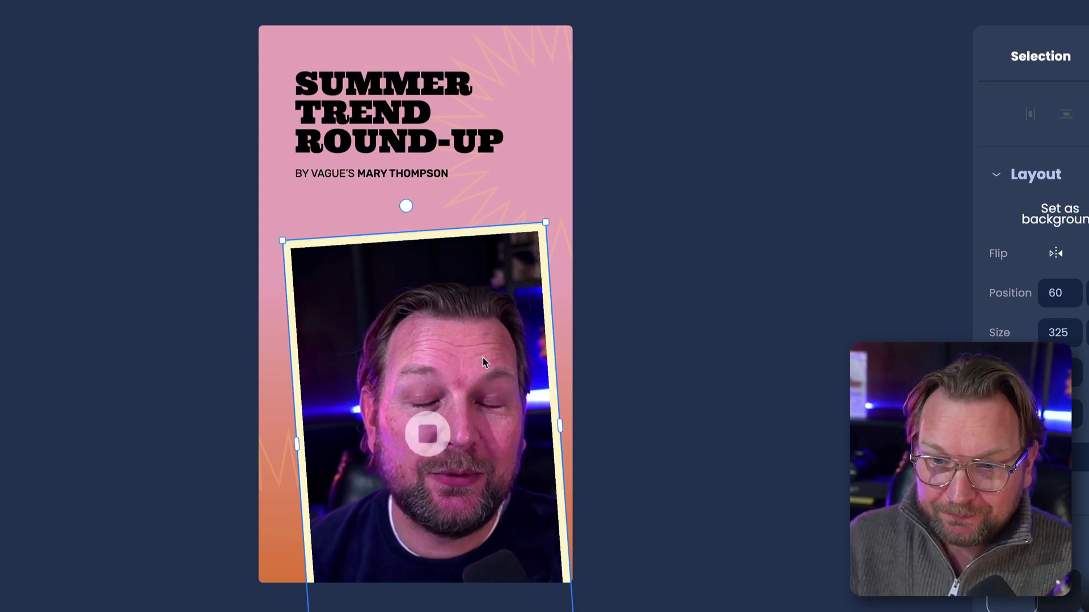
left_click(419, 444)
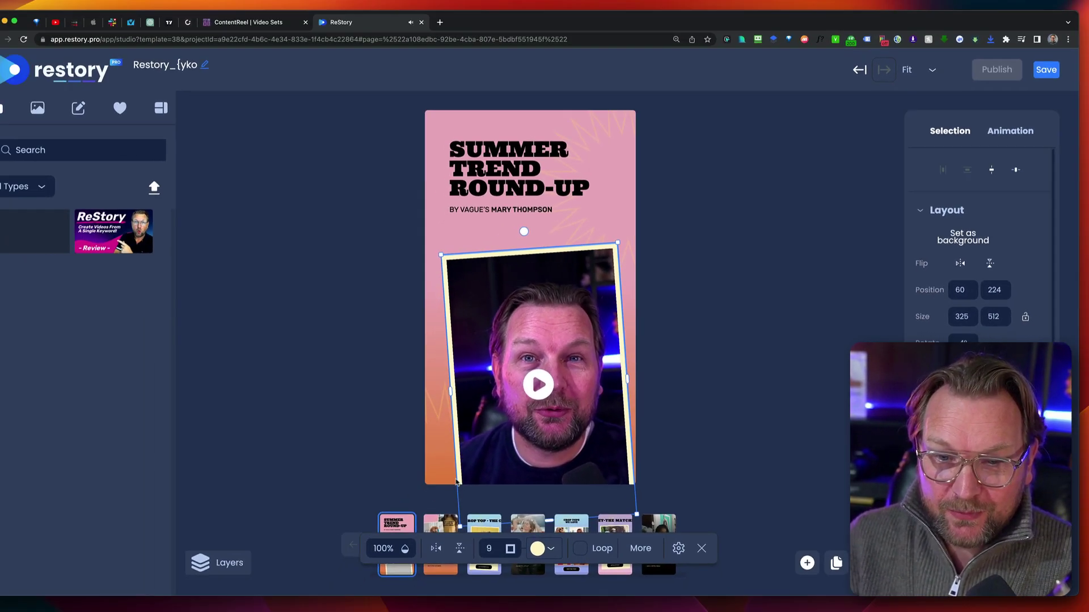
Fill slide 2's left and top-right photo frames with the uploaded video.
left_click(441, 525)
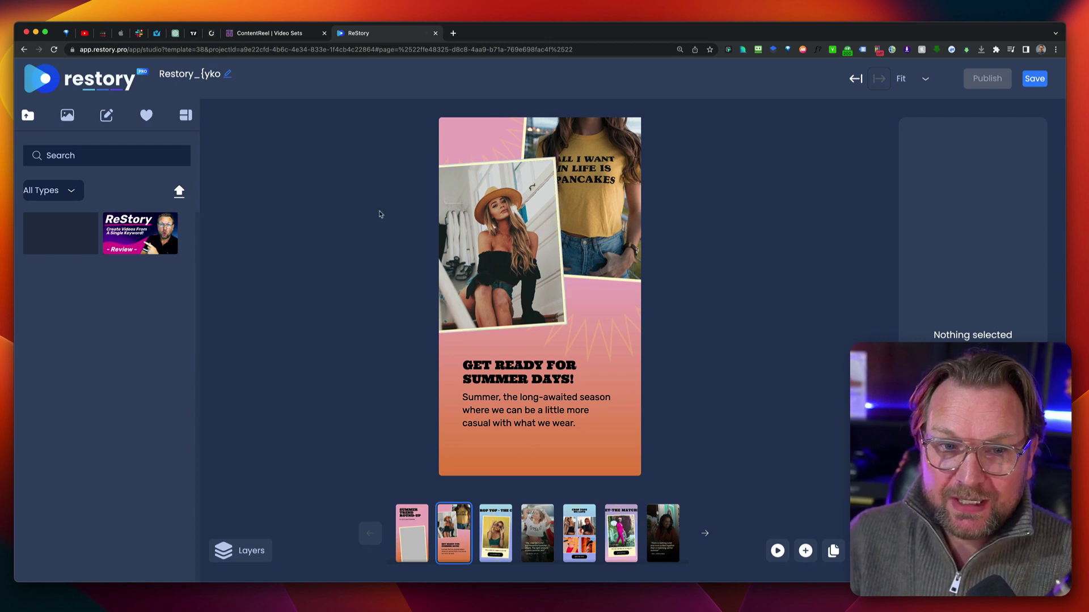
left_click(82, 239)
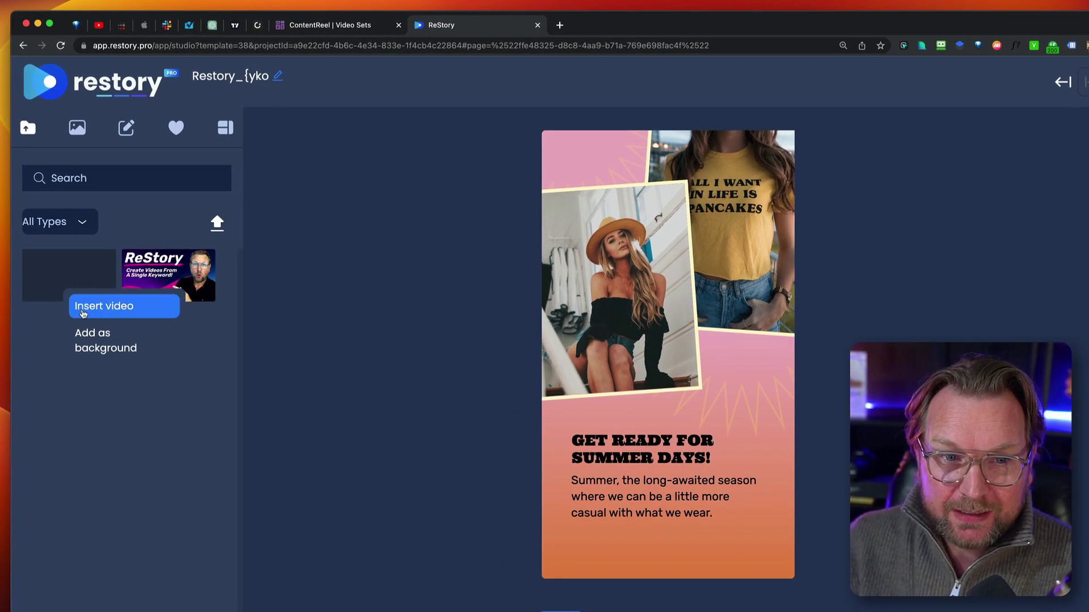
left_click(82, 313)
left_click_drag(671, 221, 607, 204)
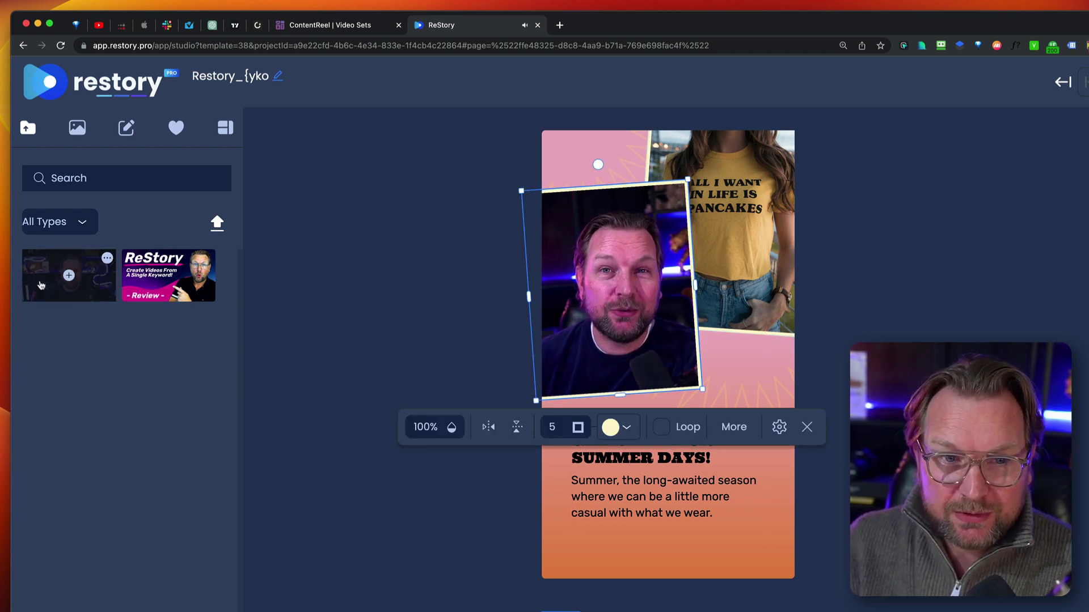
left_click_drag(85, 290, 652, 164)
left_click(387, 292)
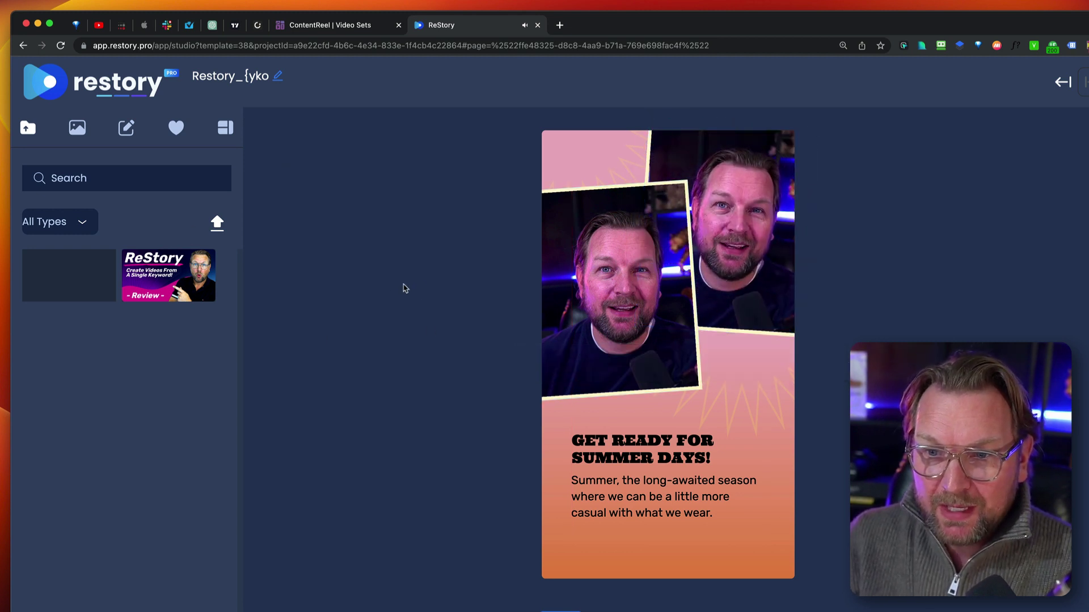
Add a heart shape beside the summer text, tilted slightly clockwise.
left_click(177, 127)
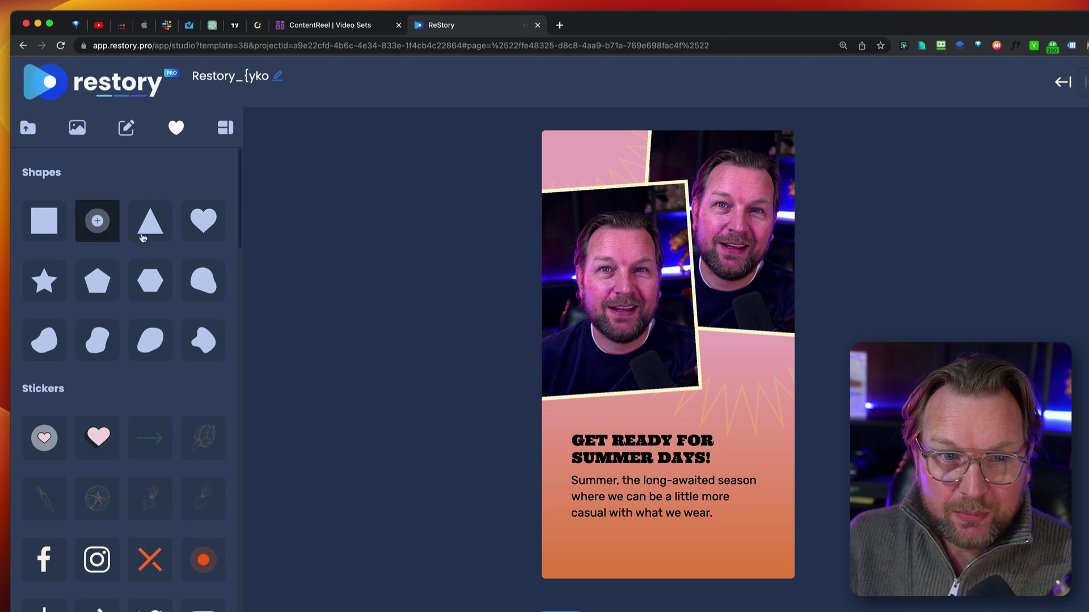
left_click(203, 221)
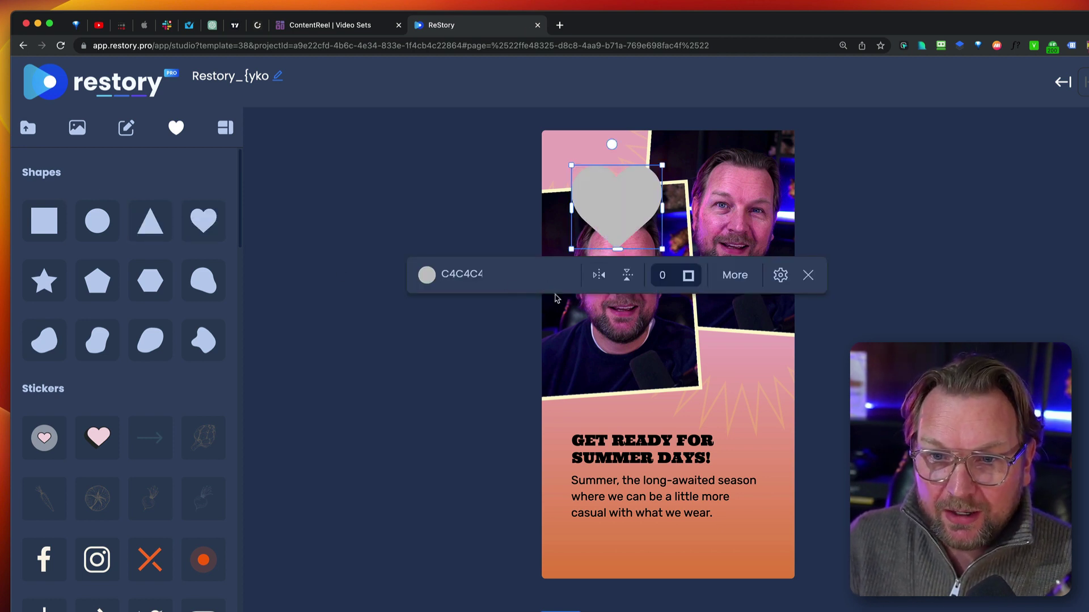
left_click_drag(624, 196, 748, 322)
left_click_drag(743, 363, 750, 372)
Drop the uploaded video into the heart-shaped frame.
left_click(77, 128)
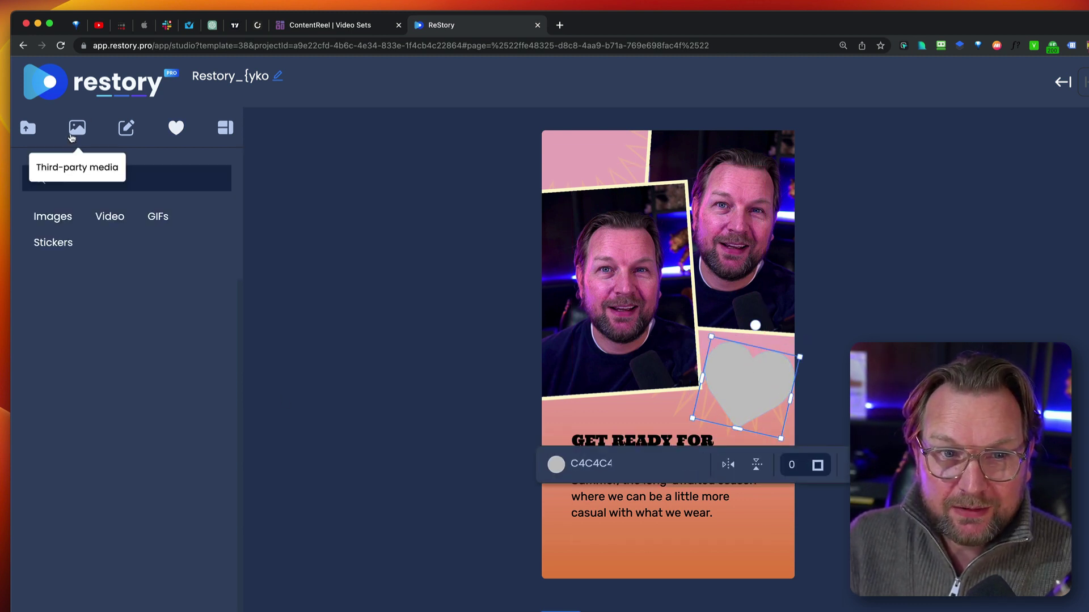
left_click(32, 139)
left_click(78, 295)
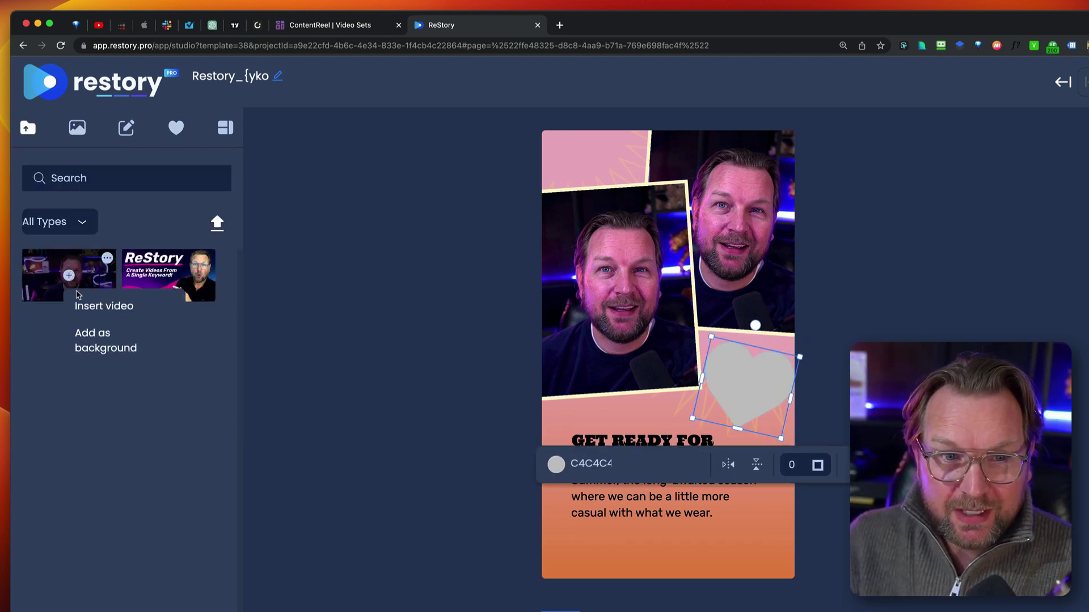
left_click(99, 306)
left_click_drag(663, 255, 731, 380)
left_click(735, 384)
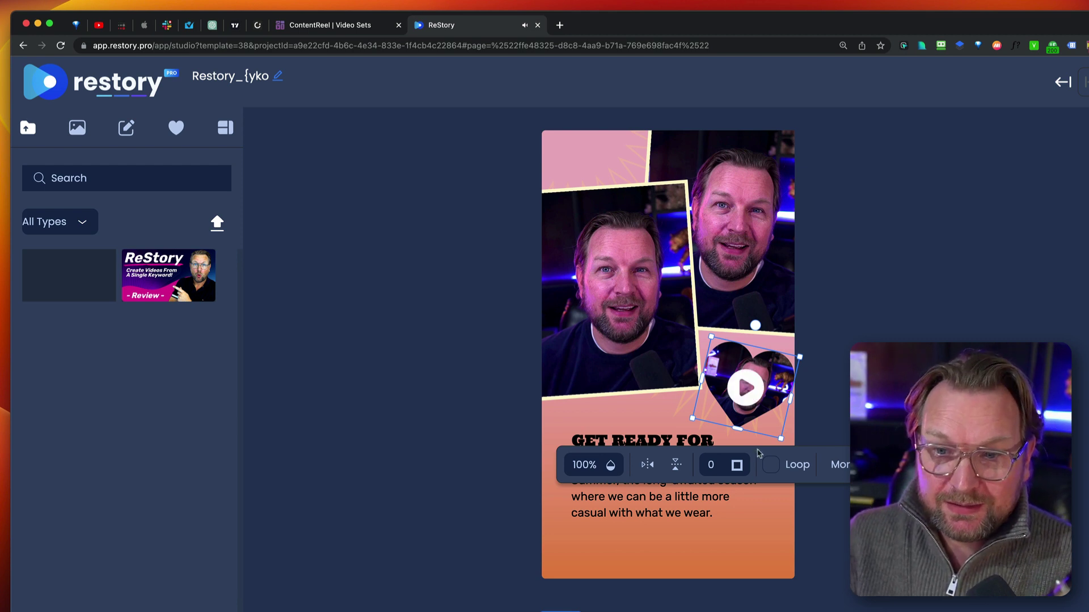
Give the heart frame a border of width 3 in a light colour.
left_click(705, 467)
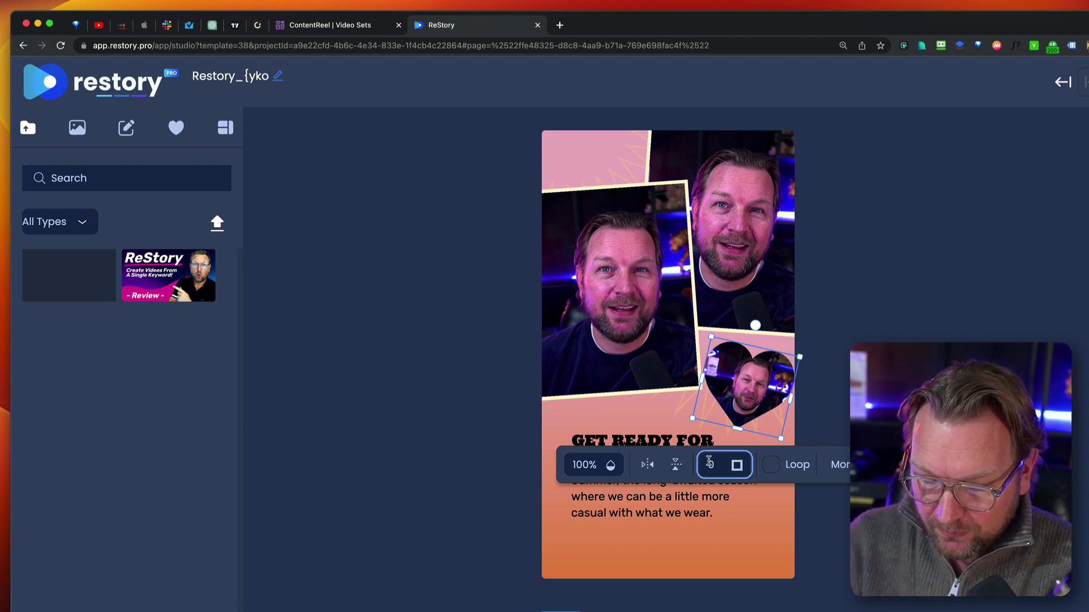
type("3")
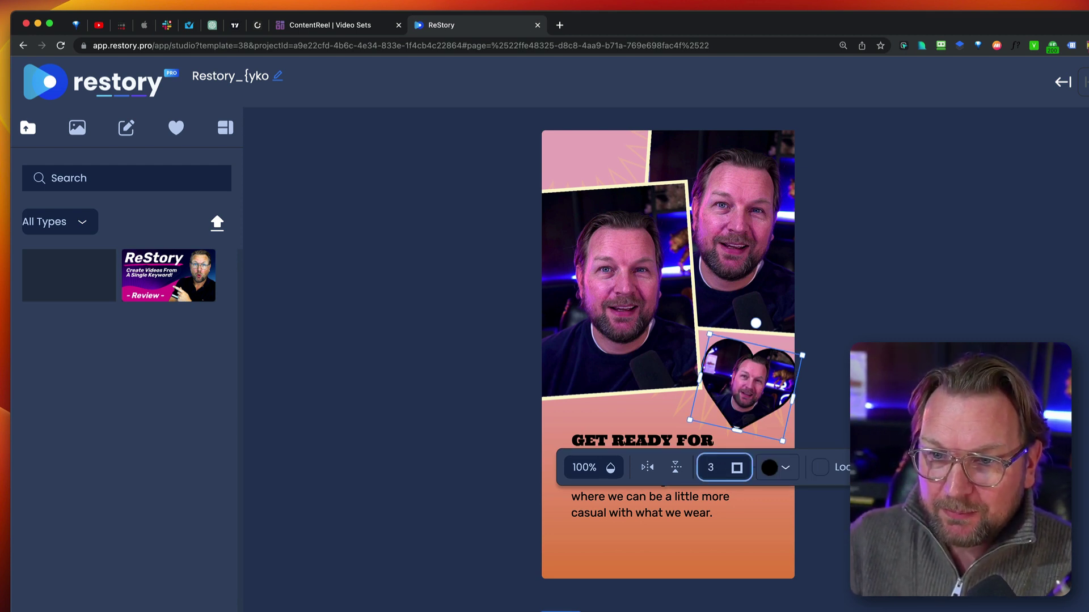
left_click(769, 467)
left_click(769, 226)
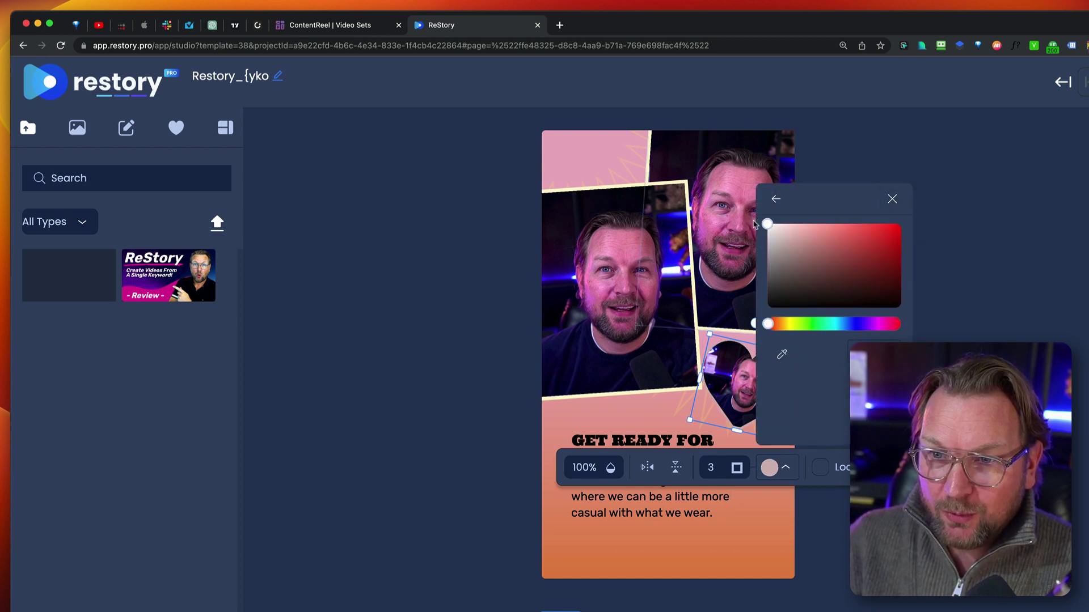
left_click(613, 302)
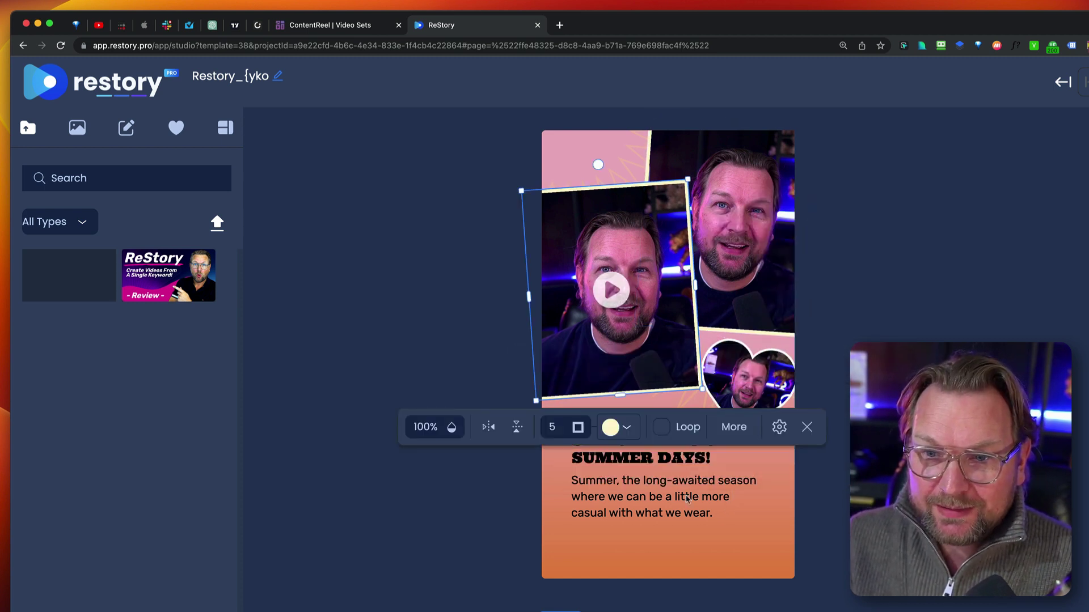
left_click(756, 530)
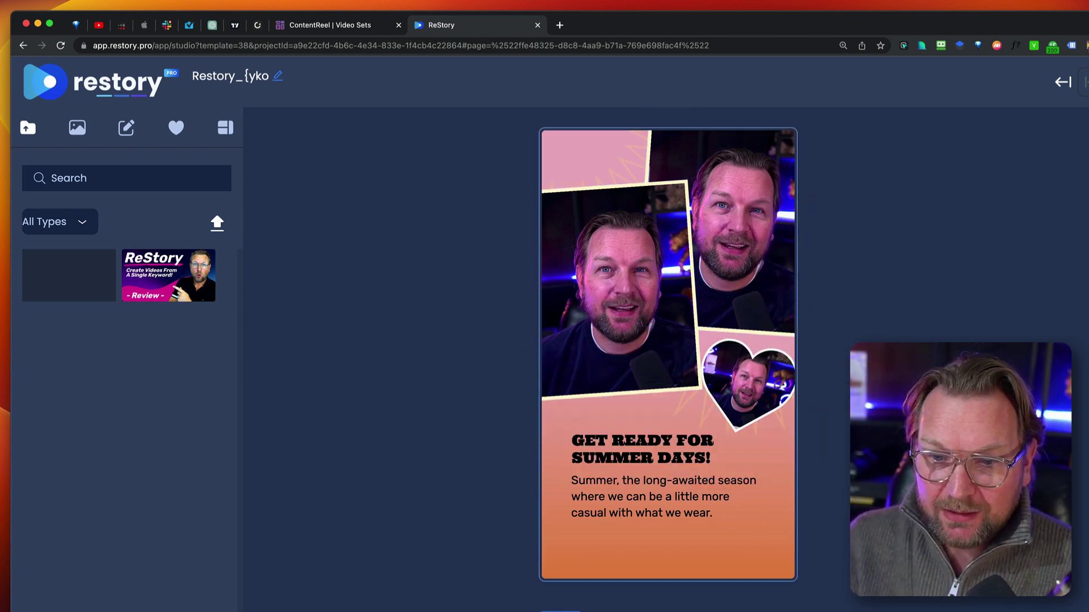
left_click(614, 611)
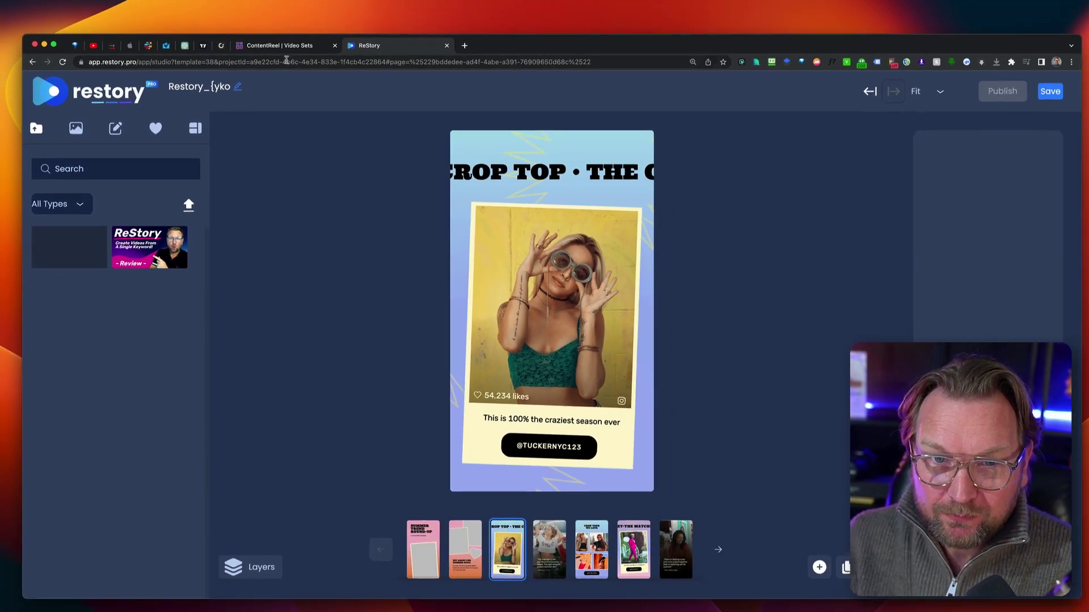
Swap the first Dogs scene's clip for the stock video of a white puppy lying on grass.
left_click(280, 45)
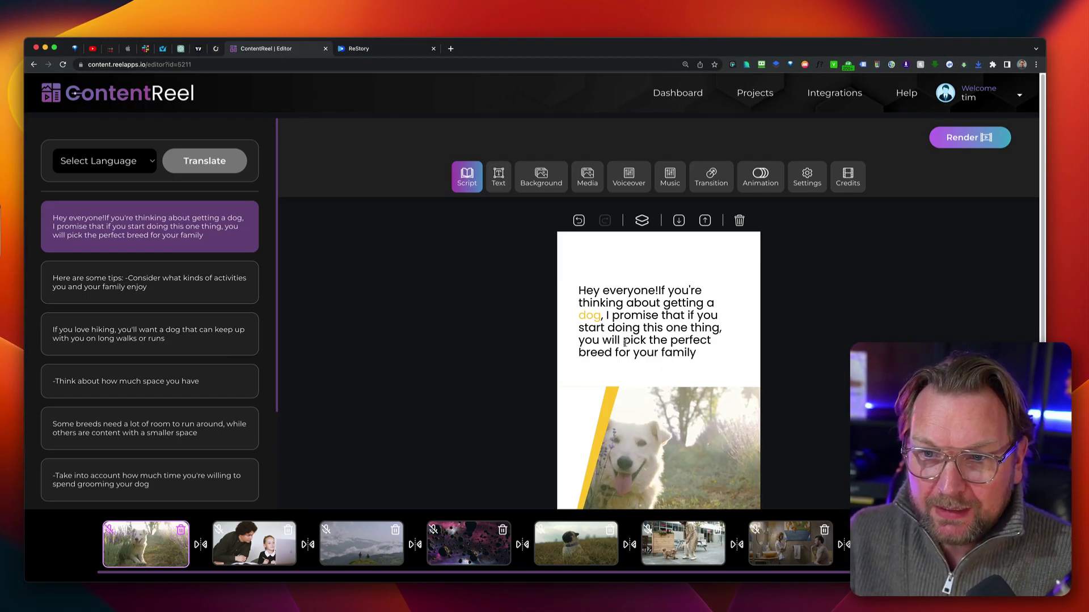
scroll(623, 343, "down", 3)
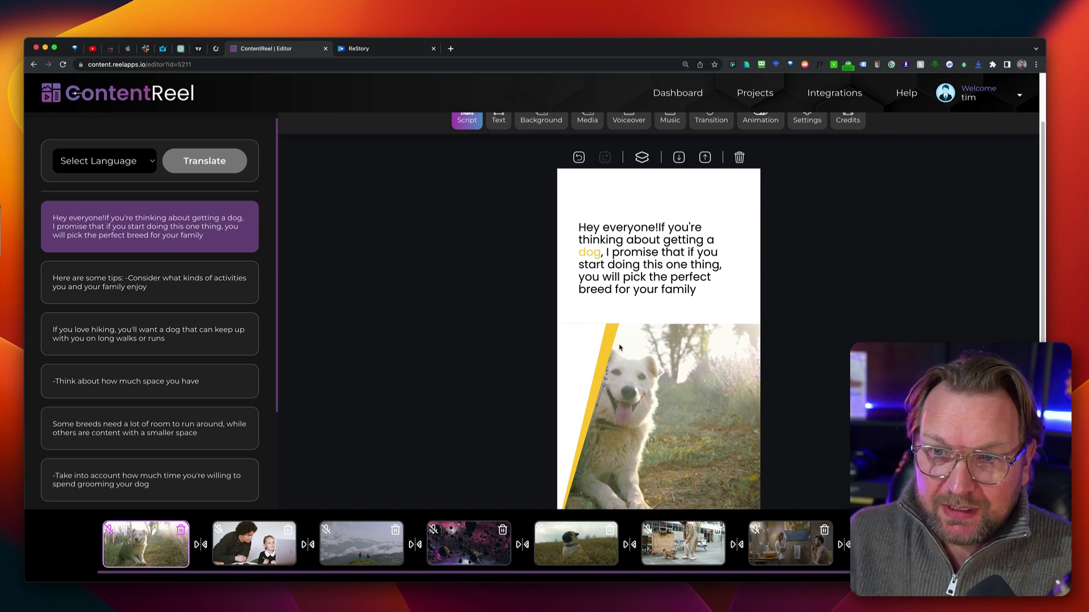
scroll(650, 326, "up", 2)
scroll(650, 326, "down", 2)
scroll(647, 332, "up", 2)
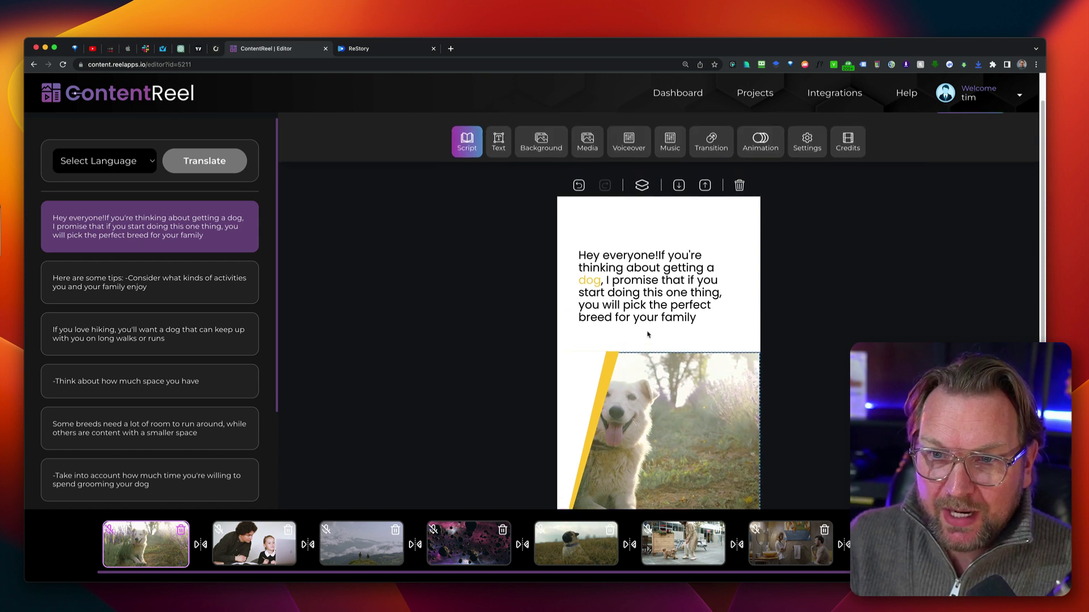
left_click(594, 149)
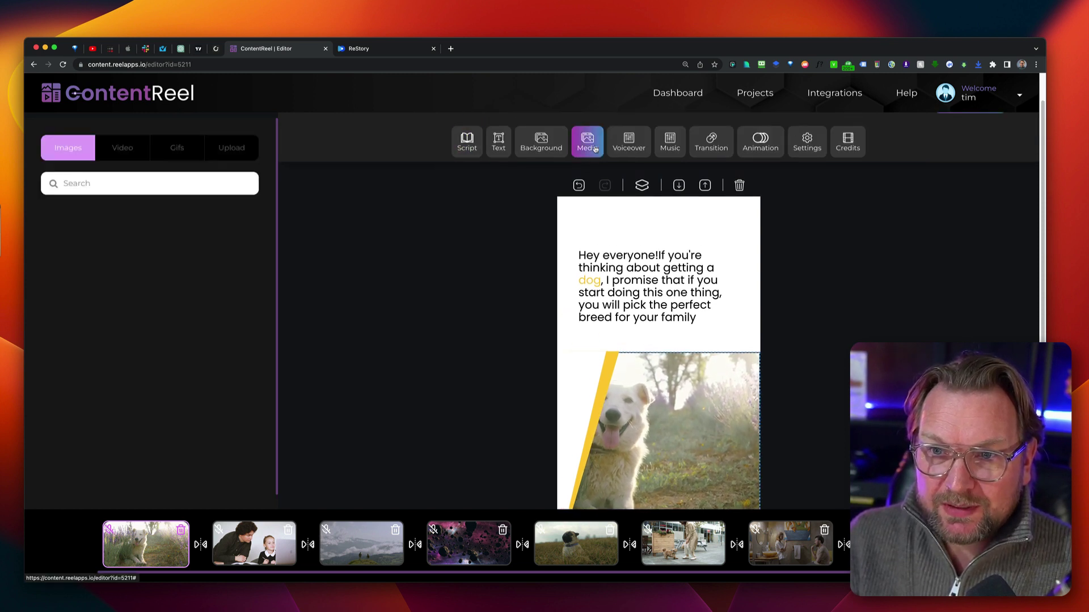
left_click(117, 148)
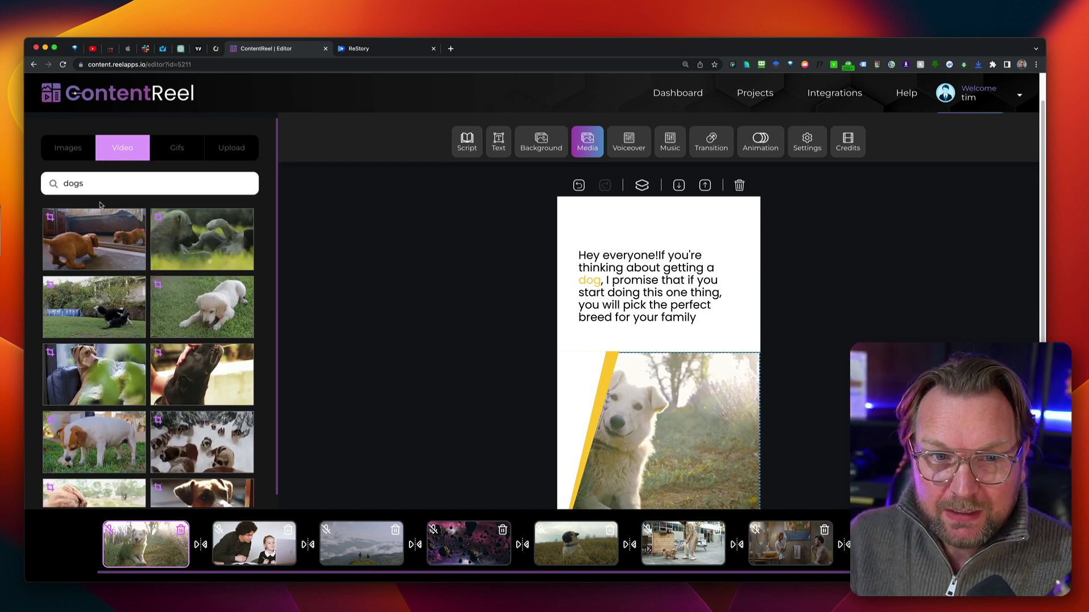
left_click(198, 304)
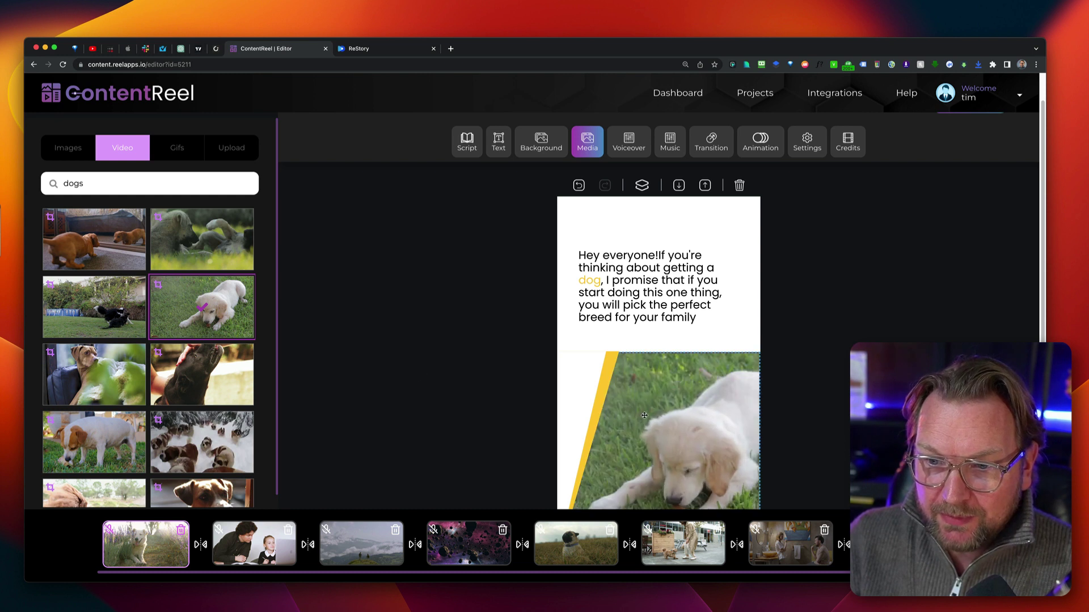
scroll(700, 345, "down", 3)
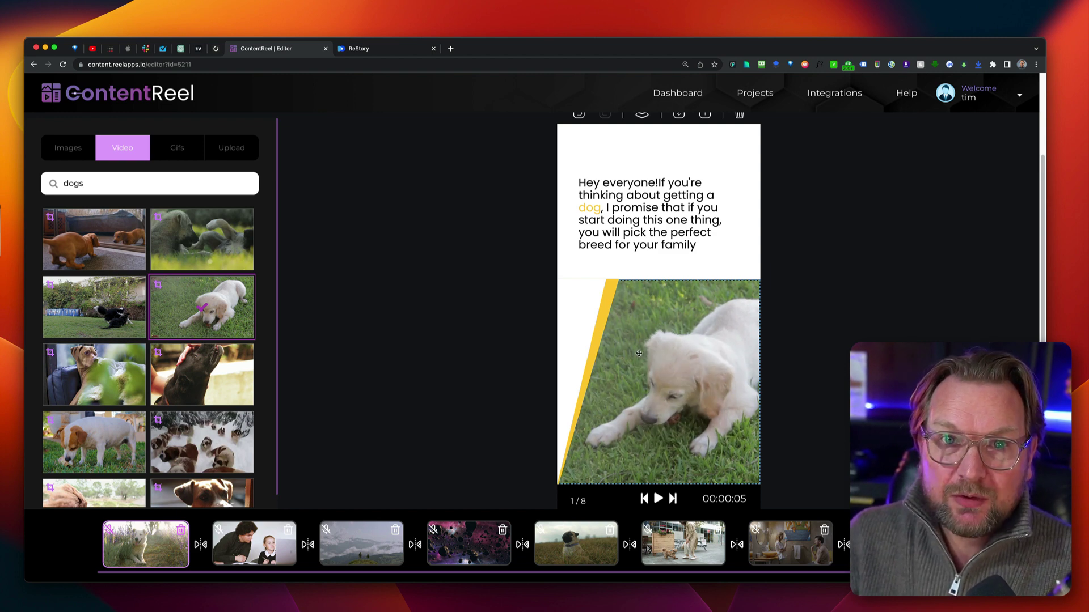
scroll(308, 211, "up", 3)
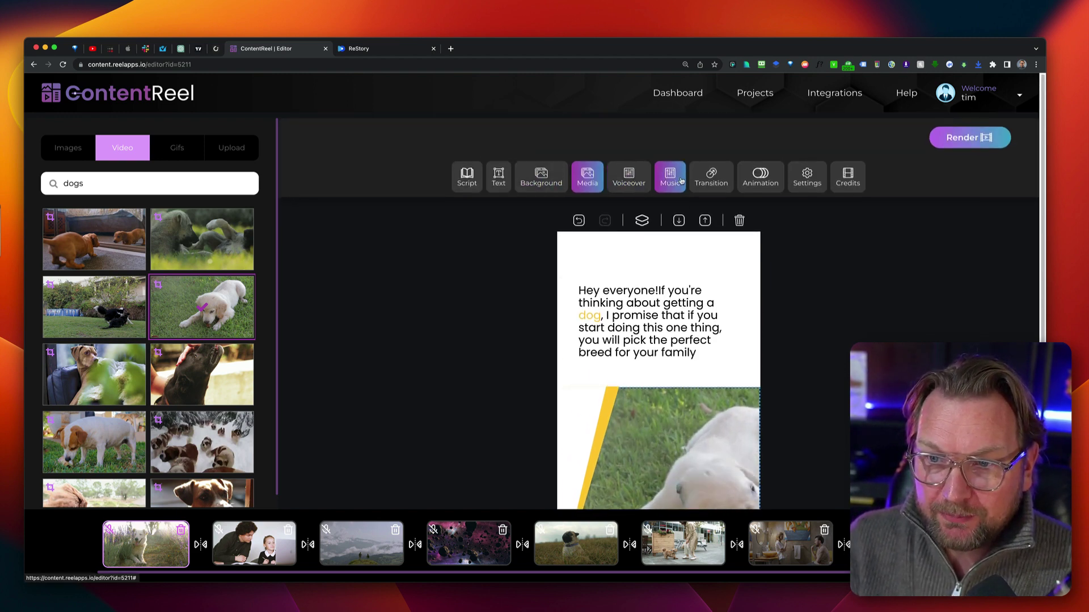
Search background videos for 'dogs' and set the dogs-playing-on-grass clip as the first scene's background.
left_click(544, 181)
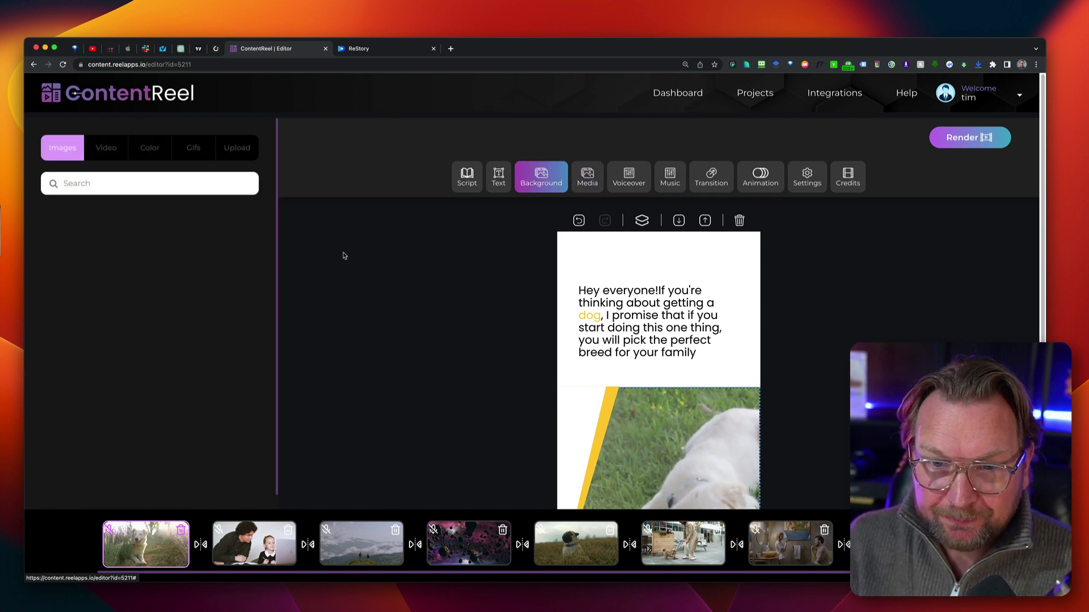
left_click(109, 148)
left_click(107, 182)
type("dogs")
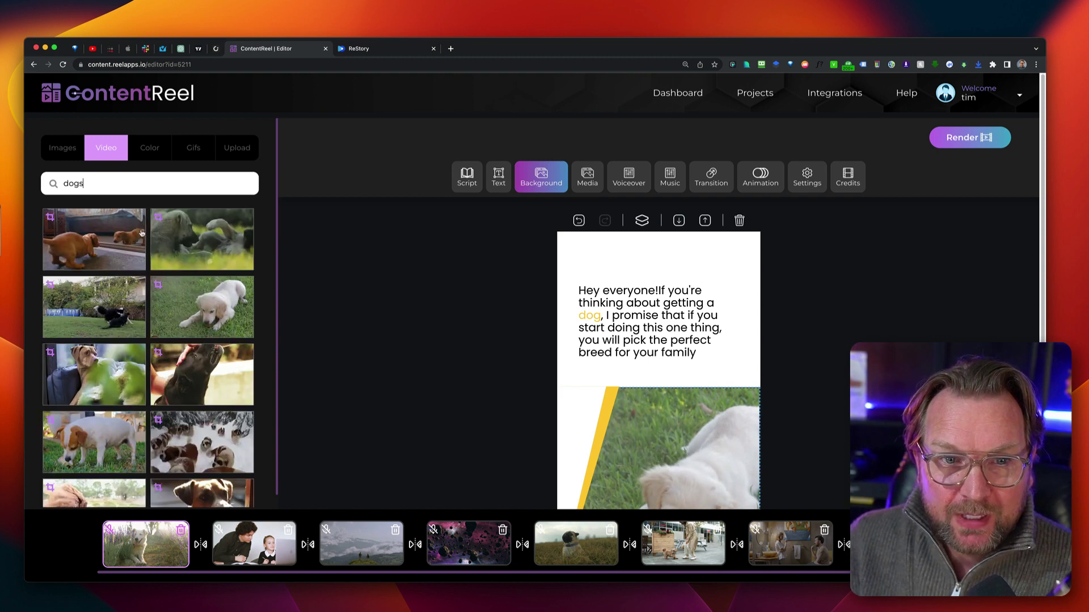
left_click(191, 242)
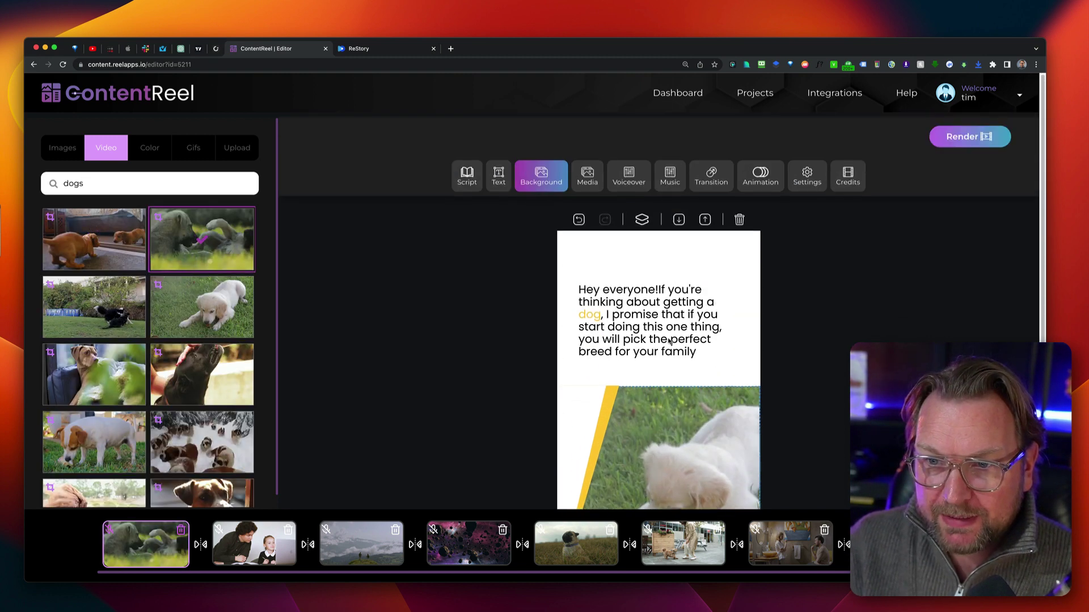
left_click(670, 322)
Add the puppy video as a new element, widen it, and place it over the caption's middle lines.
left_click(587, 177)
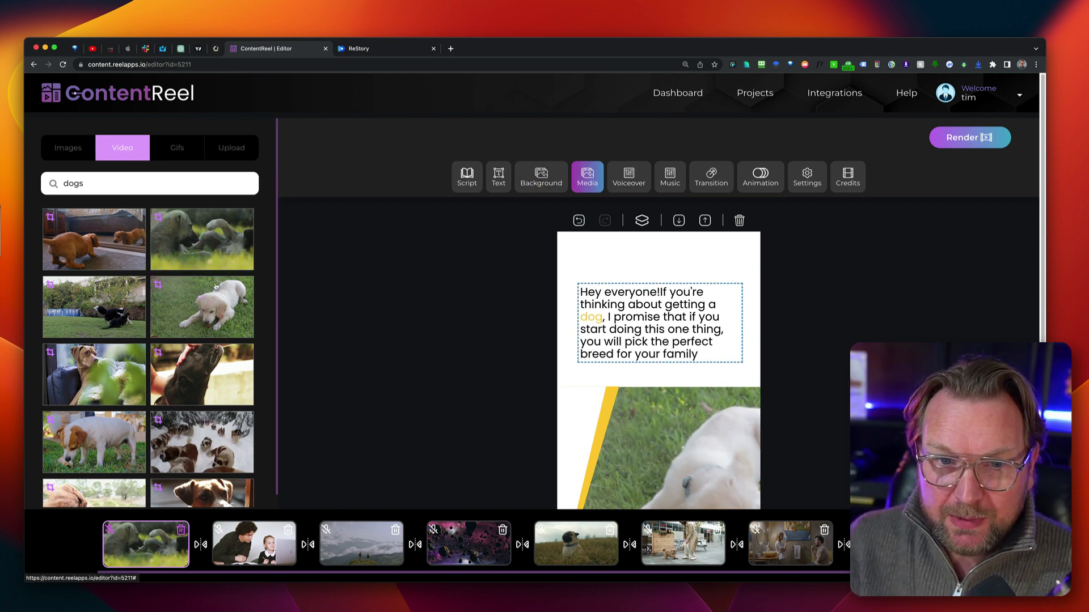
left_click(215, 286)
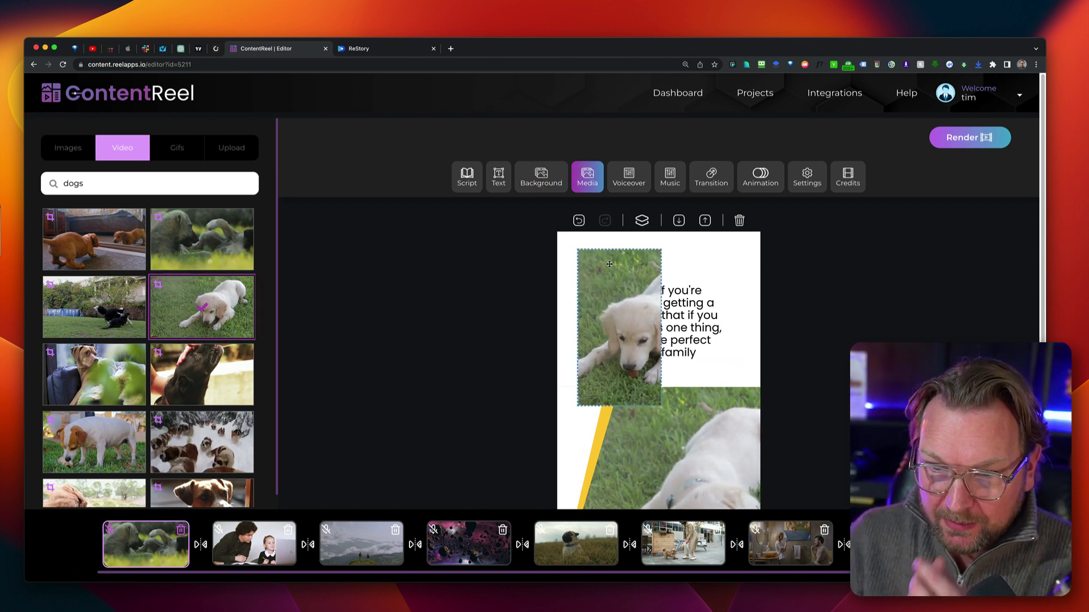
mouse_move(610, 264)
left_mouse_down()
mouse_move(626, 260)
mouse_move(594, 256)
mouse_move(602, 264)
left_mouse_up()
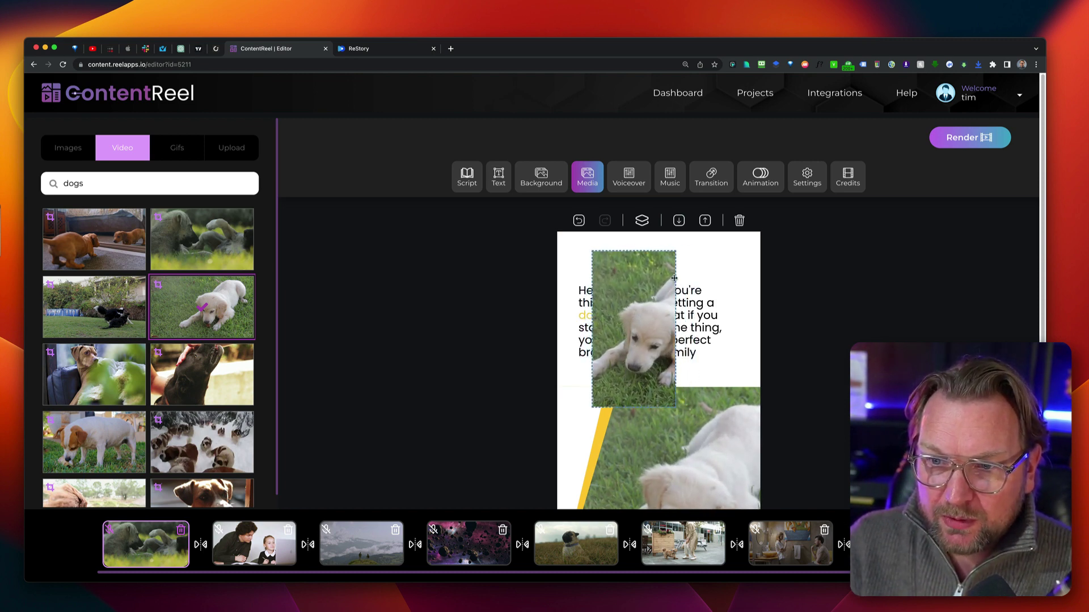
left_click_drag(674, 278, 733, 280)
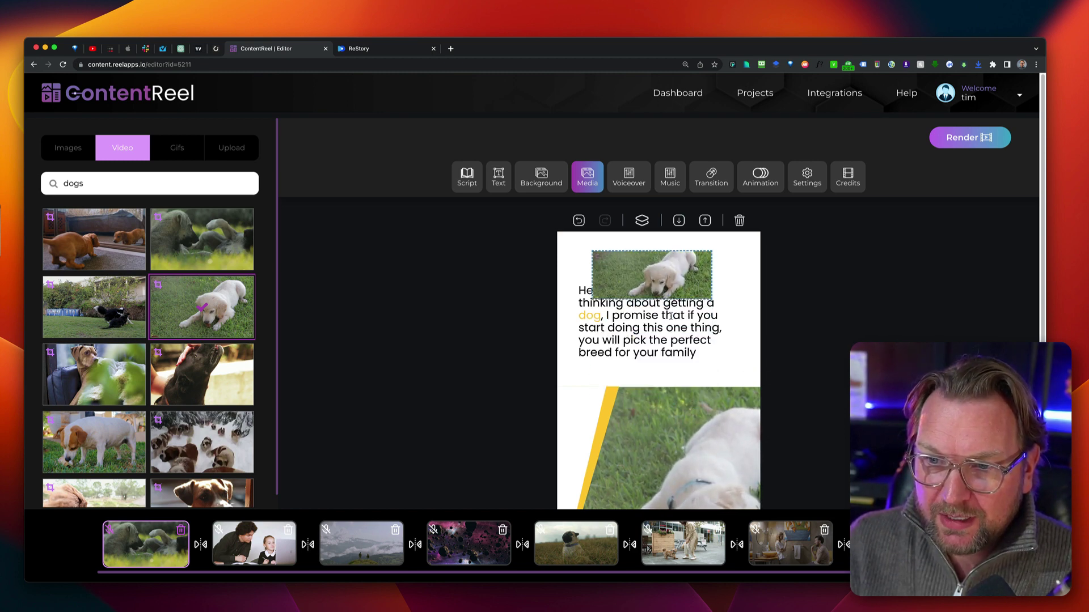
left_click_drag(669, 299, 704, 319)
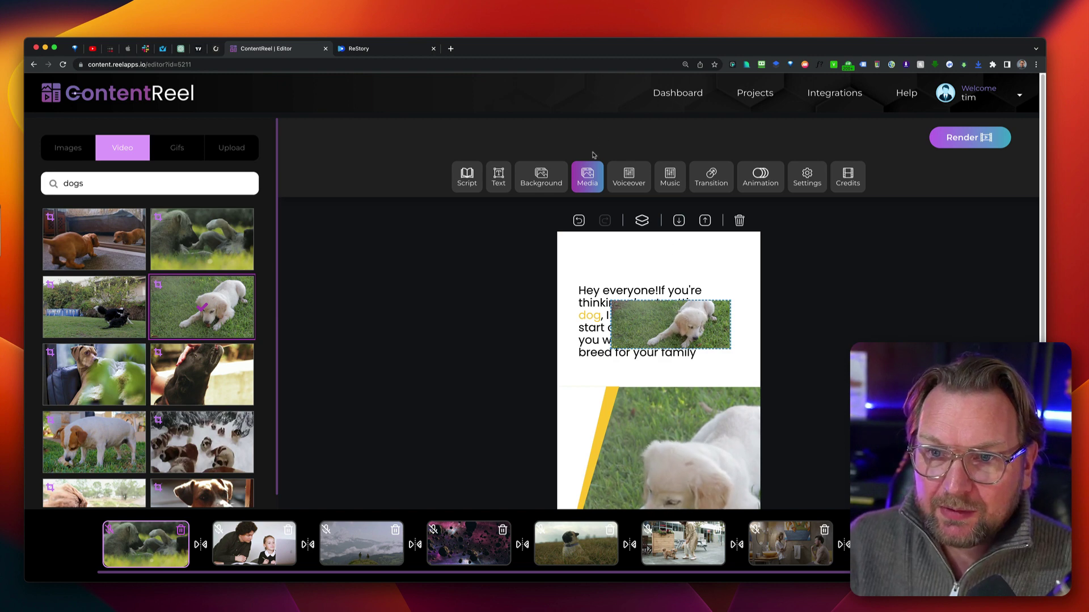
Add the Instagram sticker to the Crop Top page and position it over the photo's top-left corner.
left_click(361, 48)
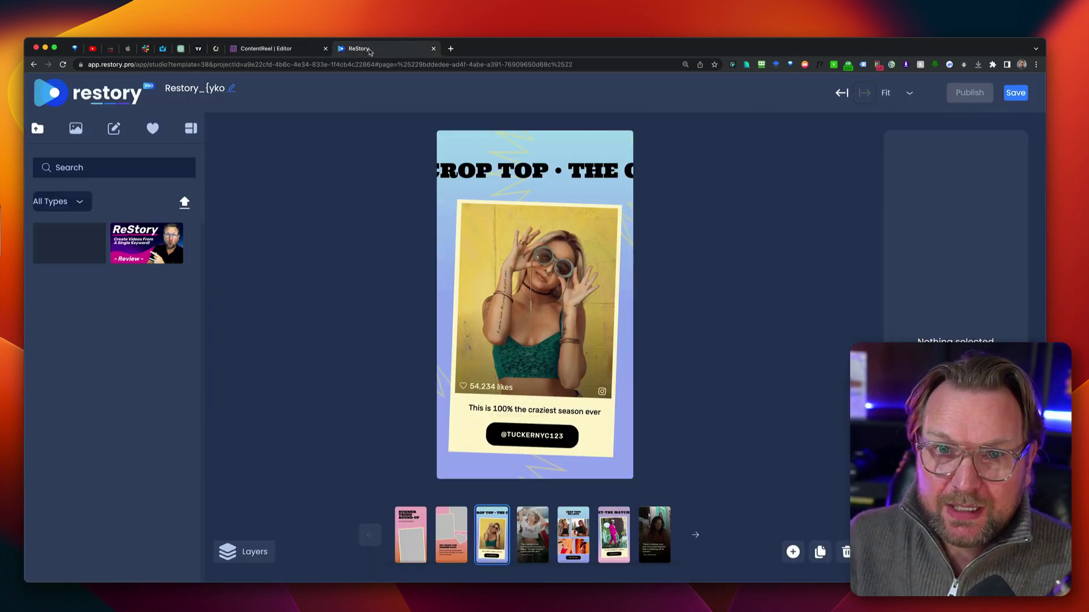
left_click(152, 128)
scroll(122, 294, "down", 5)
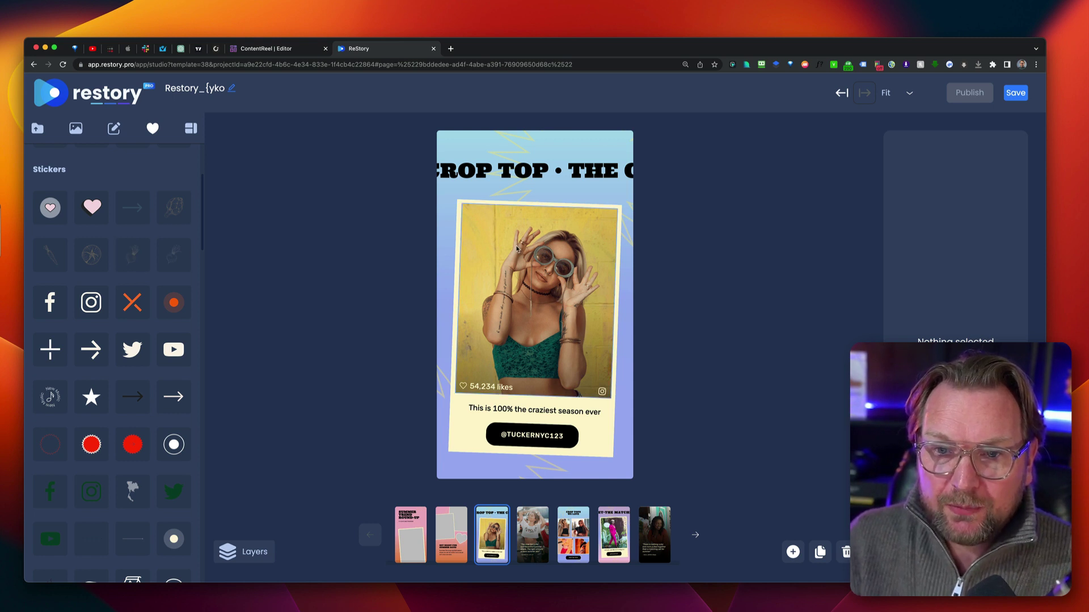
scroll(134, 245, "down", 2)
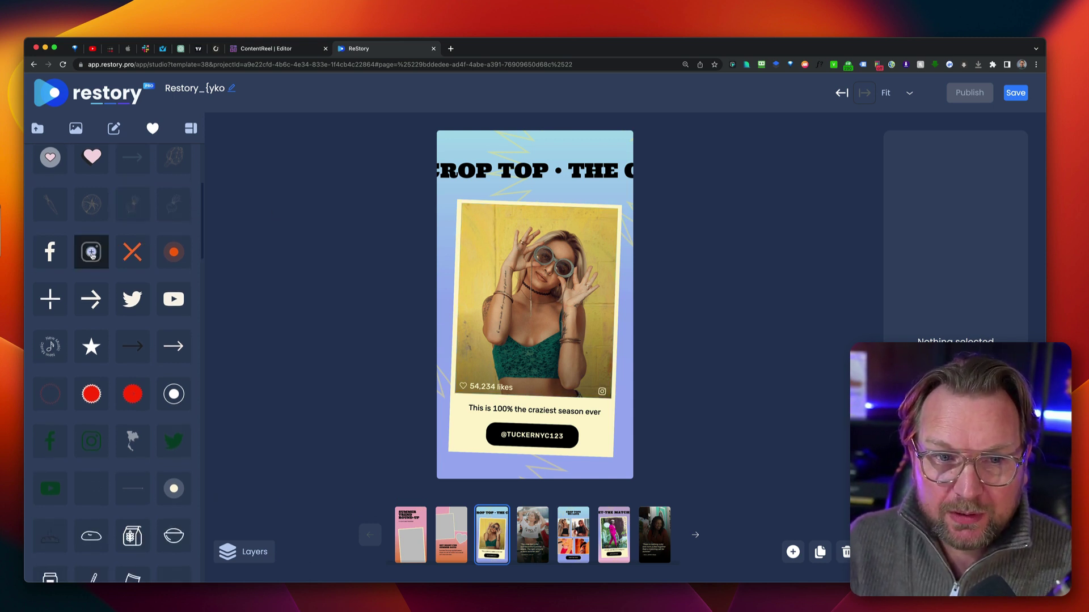
left_click(92, 255)
left_click_drag(481, 212, 481, 263)
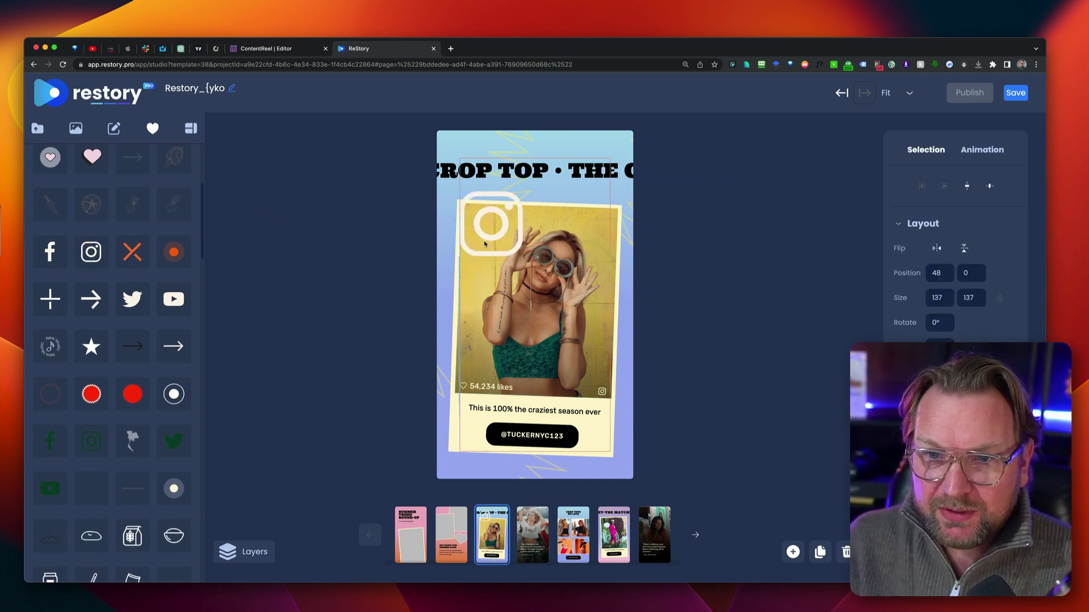
mouse_move(485, 245)
left_mouse_down()
mouse_move(490, 260)
mouse_move(506, 256)
mouse_move(499, 249)
left_mouse_up()
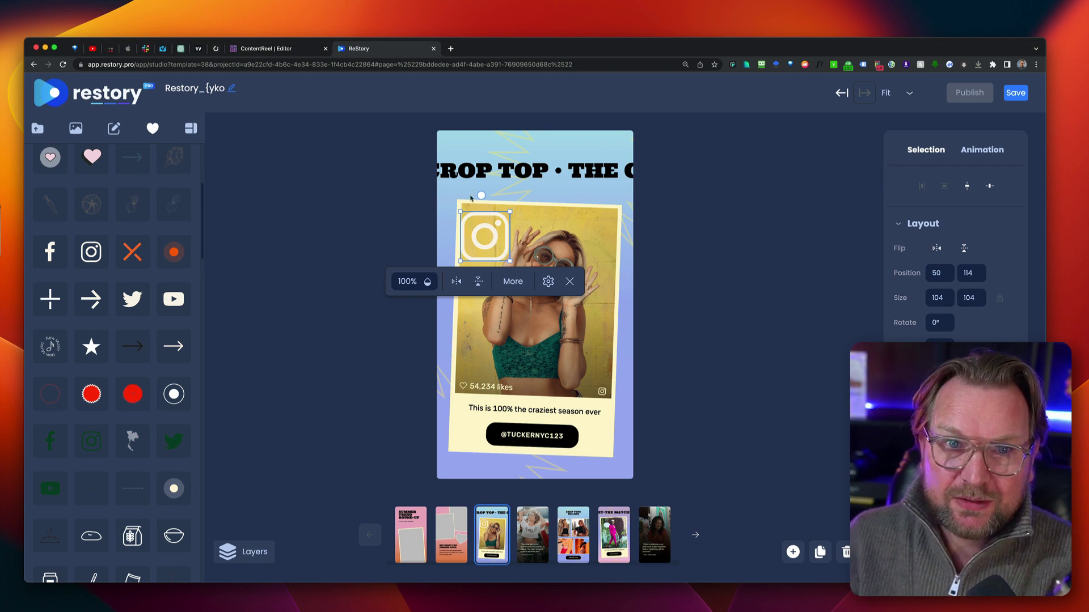
Check the ContentReel video's general settings, leaving the logo and watermark options off.
left_click(267, 48)
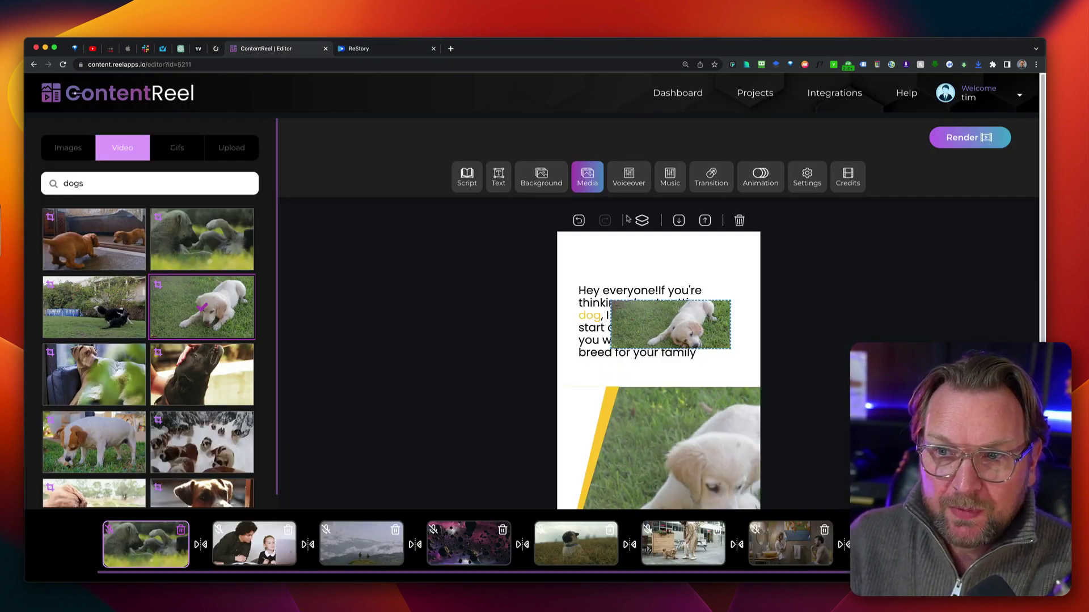
left_click(798, 179)
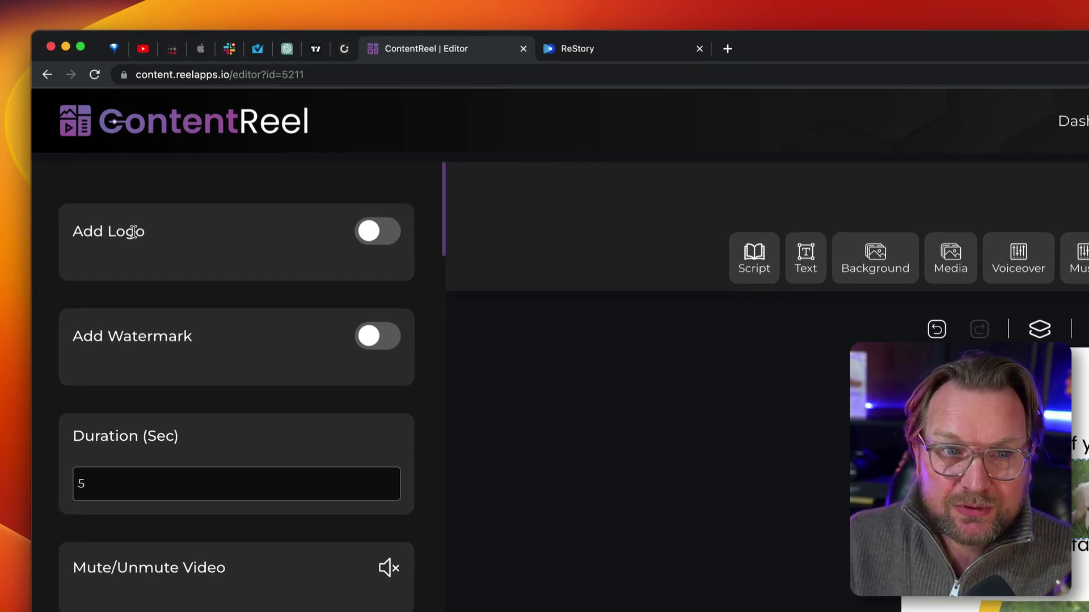
left_click(397, 232)
left_click(391, 231)
left_click(397, 336)
left_click(397, 337)
scroll(278, 510, "down", 5)
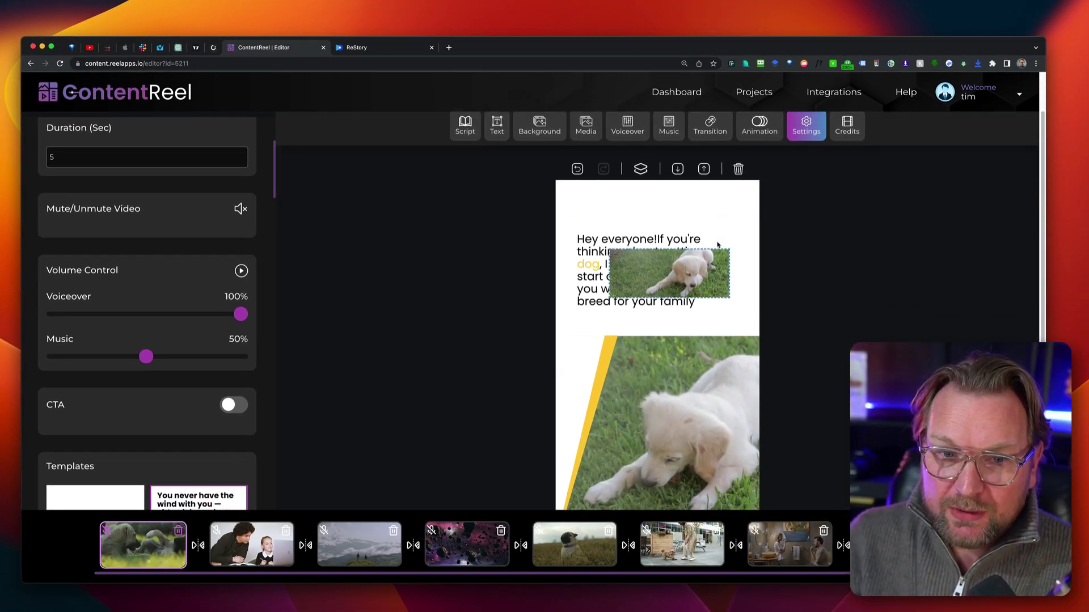
scroll(718, 244, "up", 2)
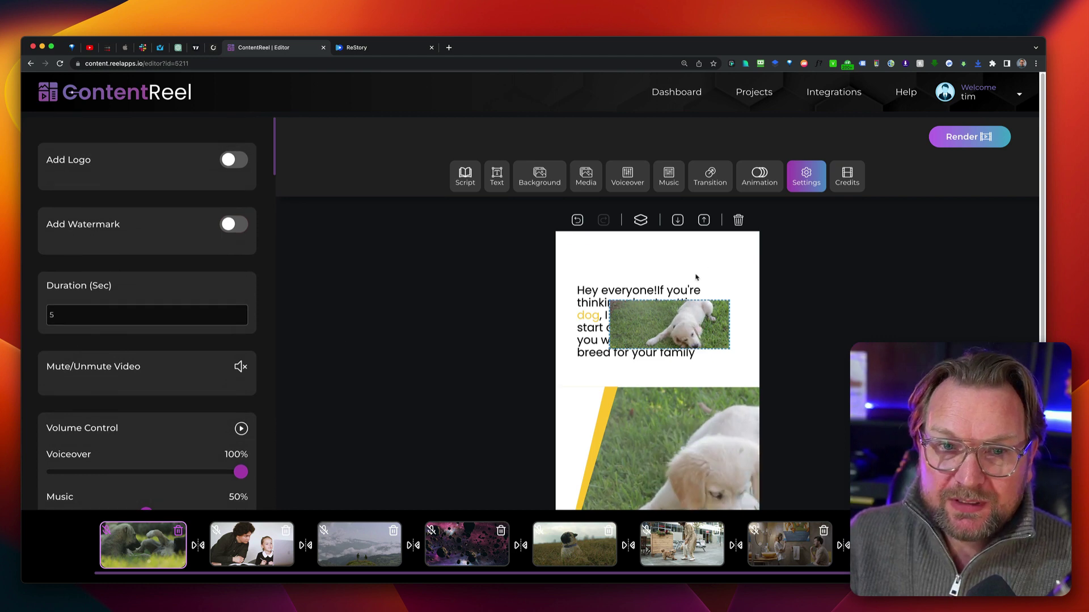
Open ReStory's seventh quote page, then preview a later scene of the ContentReel dog video.
left_click(380, 48)
left_click(657, 545)
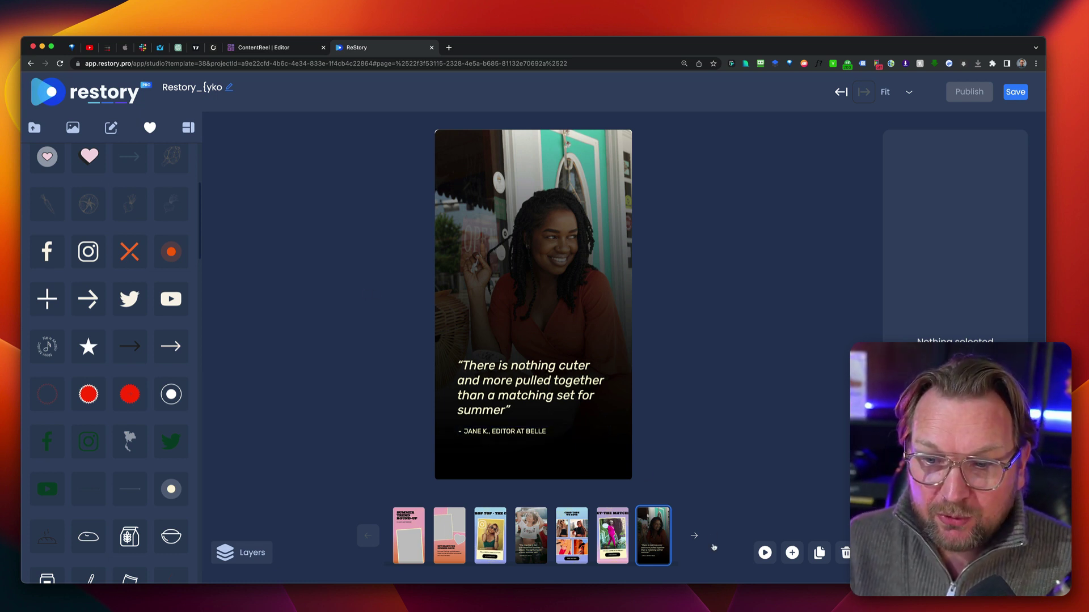
left_click(264, 47)
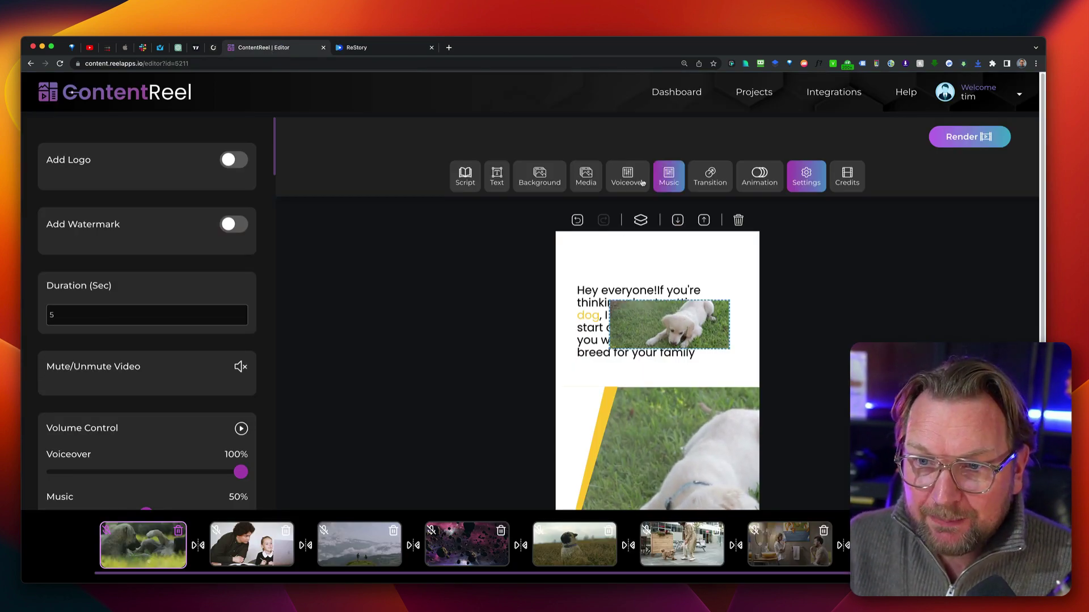
scroll(824, 241, "down", 3)
scroll(823, 241, "up", 3)
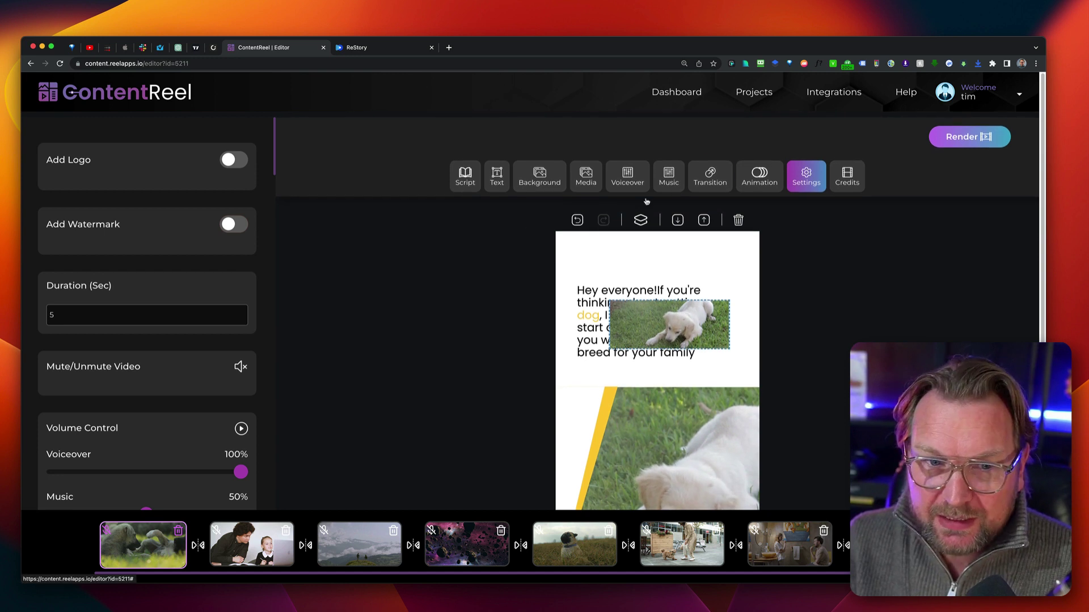
scroll(221, 260, "down", 5)
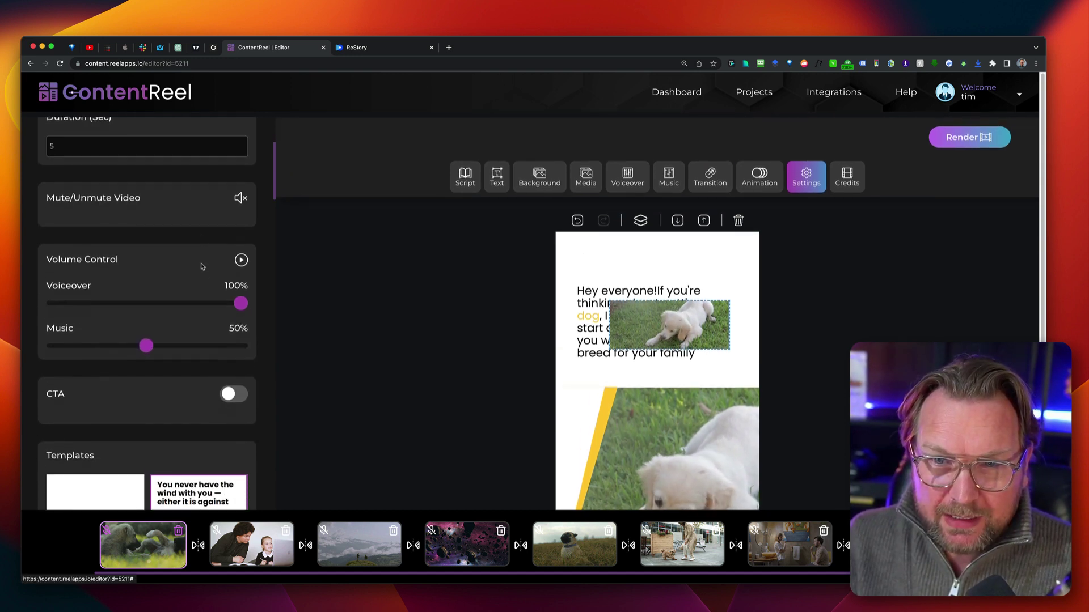
scroll(202, 266, "down", 2)
scroll(203, 266, "up", 5)
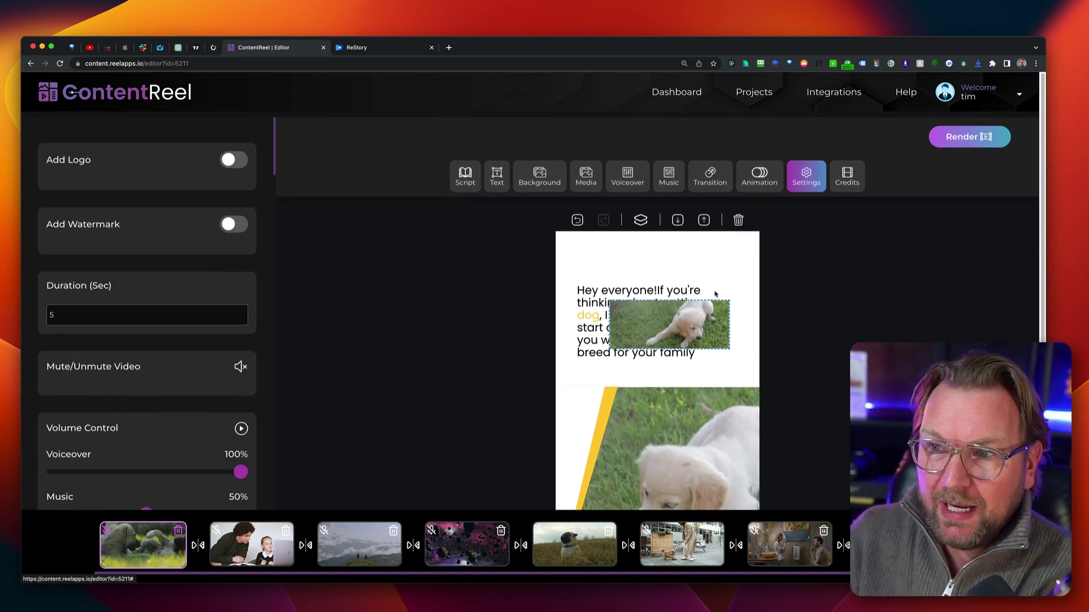
scroll(703, 301, "down", 1)
scroll(701, 318, "down", 4)
scroll(669, 316, "up", 4)
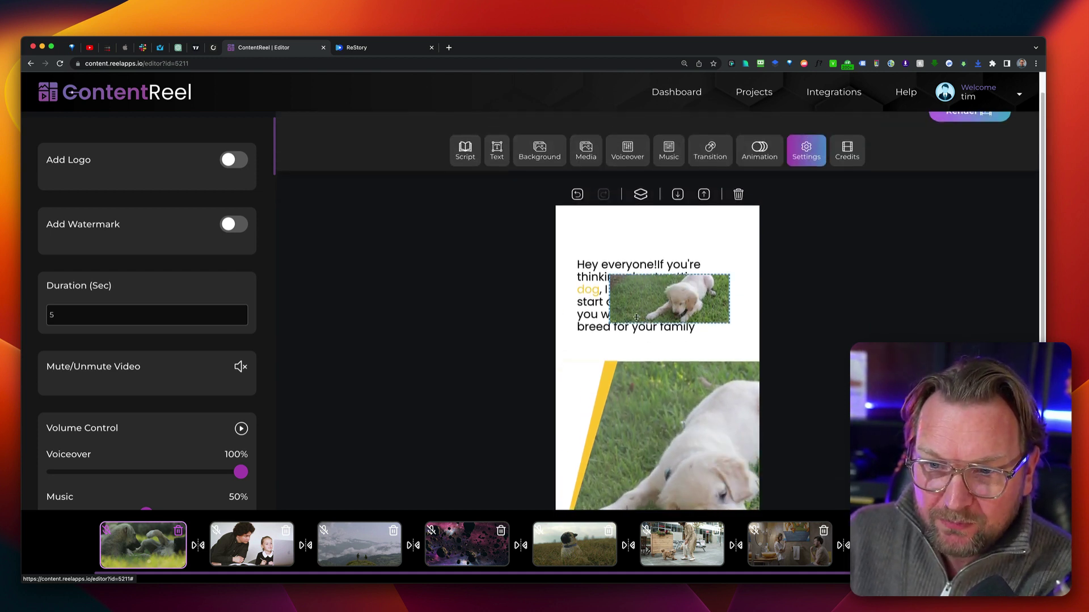
scroll(613, 307, "up", 1)
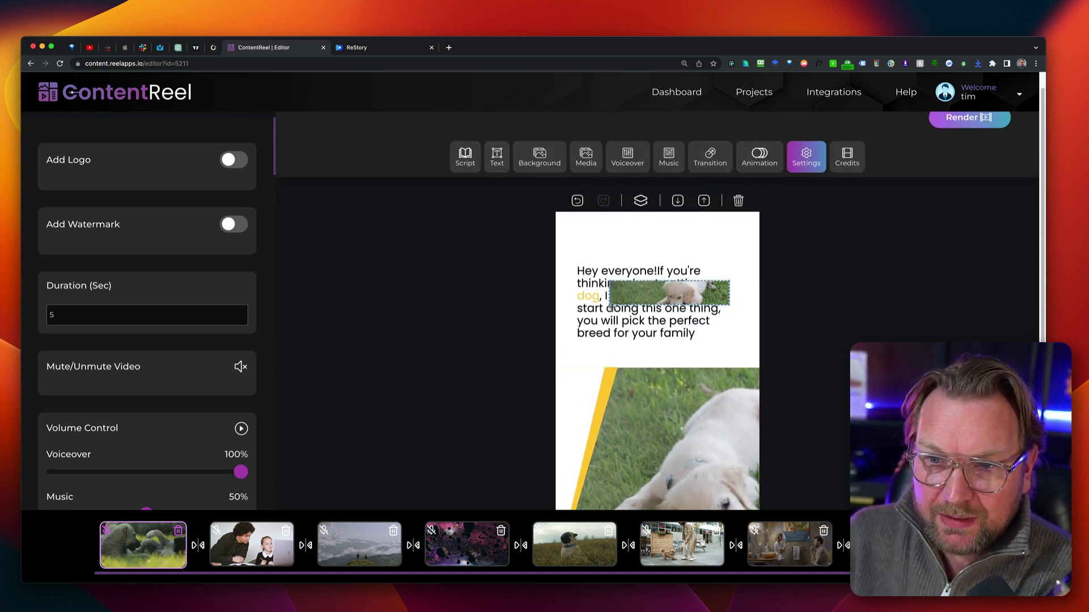
left_click(473, 561)
scroll(512, 349, "down", 1)
scroll(512, 349, "down", 2)
Start rendering the ContentReel dog video so Dogs_1 enters the render queue.
key("ctrl+Tab")
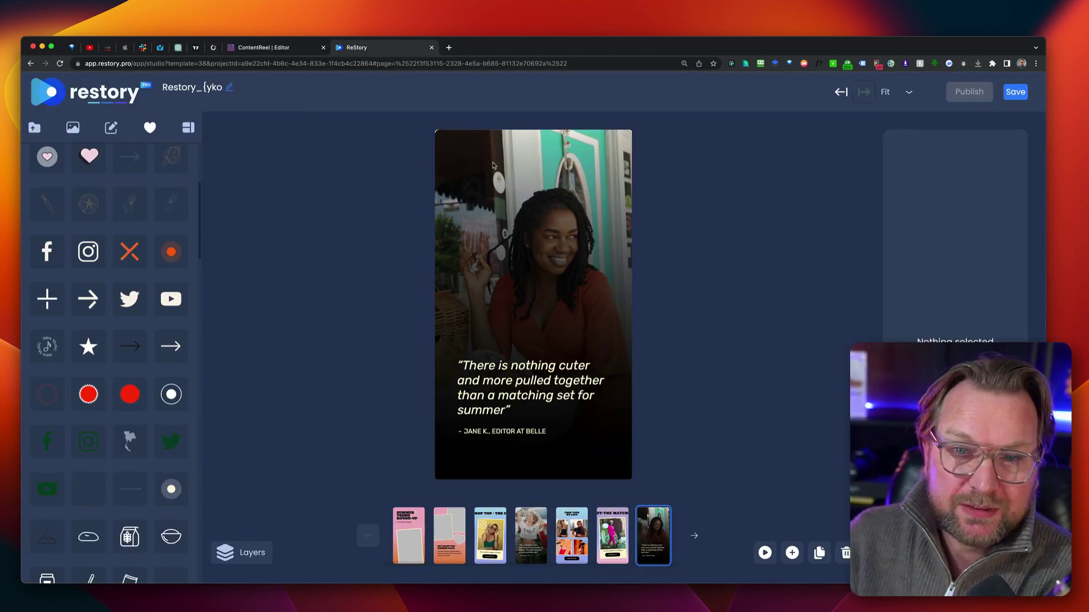
left_click(278, 47)
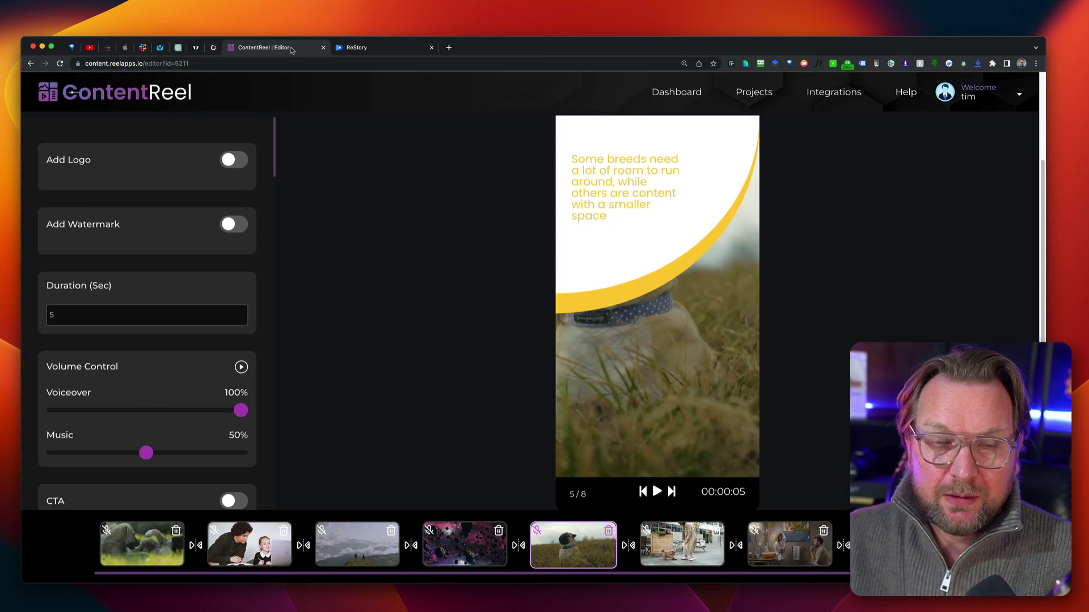
left_click(375, 49)
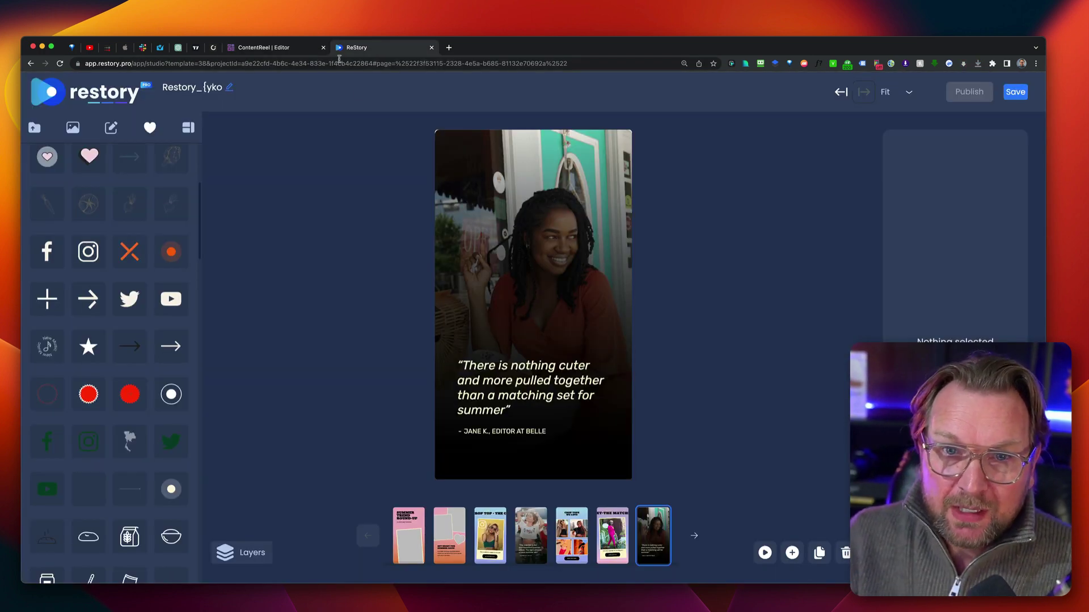
left_click(309, 49)
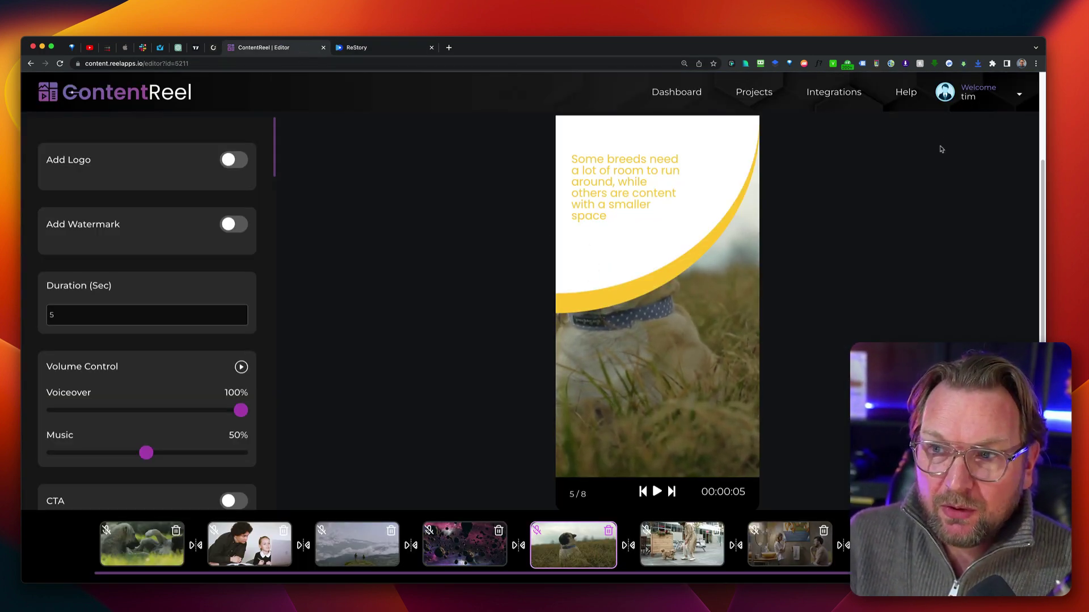
left_click(964, 142)
Save the ReStory story and start publishing it as a video.
mouse_move(483, 249)
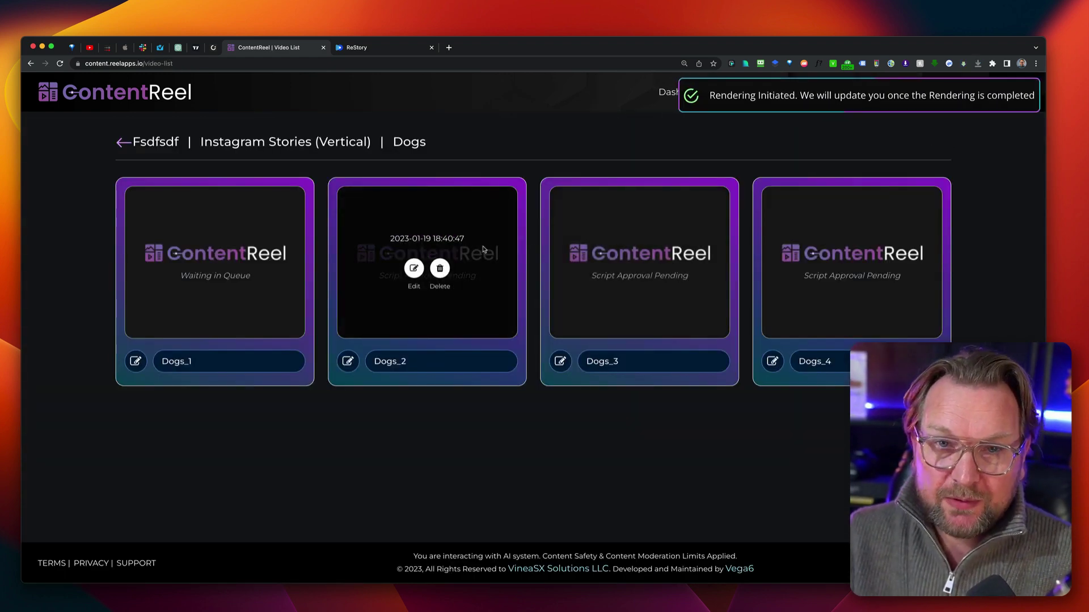
left_click(372, 48)
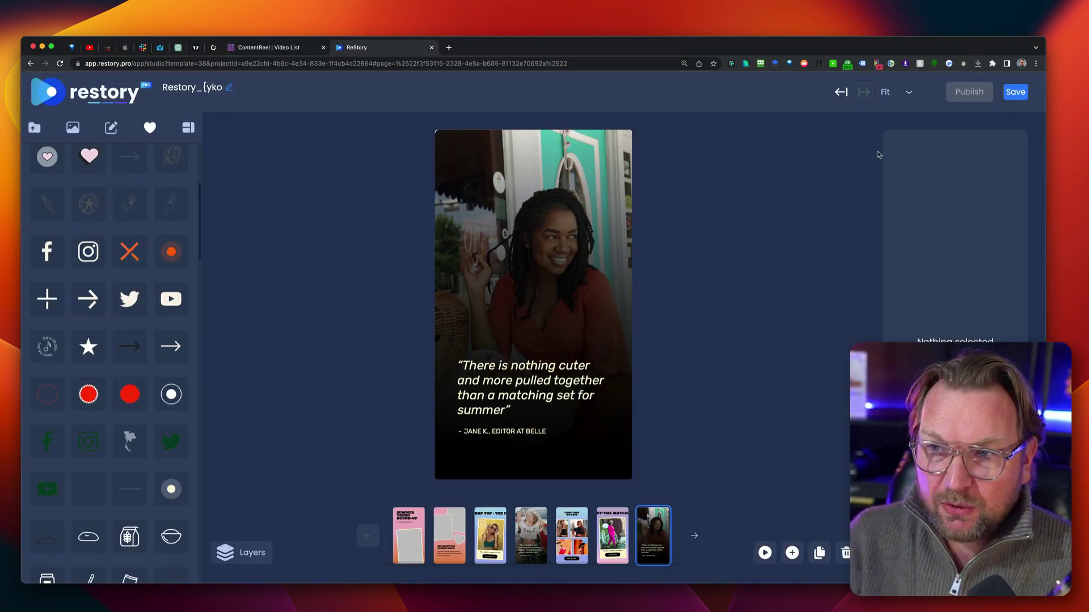
left_click(1011, 95)
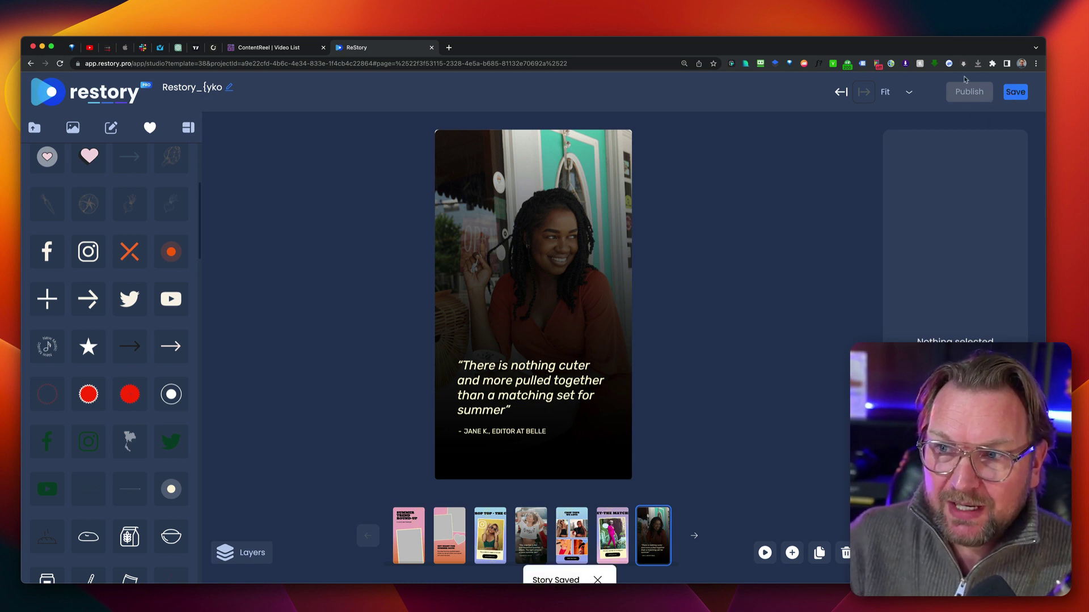
left_click(966, 94)
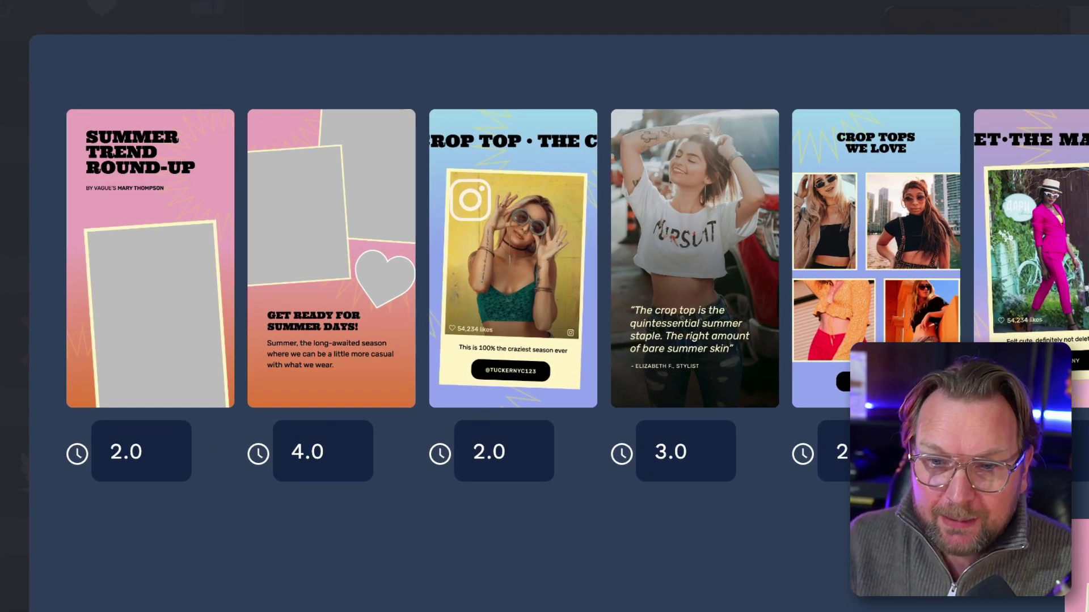
Set the first slide's duration to 5 seconds and the second slide's to 4.
left_click(173, 444)
left_click(172, 443)
left_click(173, 443)
left_click(172, 443)
left_click(172, 443)
left_click(173, 444)
left_click(172, 443)
left_click(172, 443)
double_click(126, 452)
type("5")
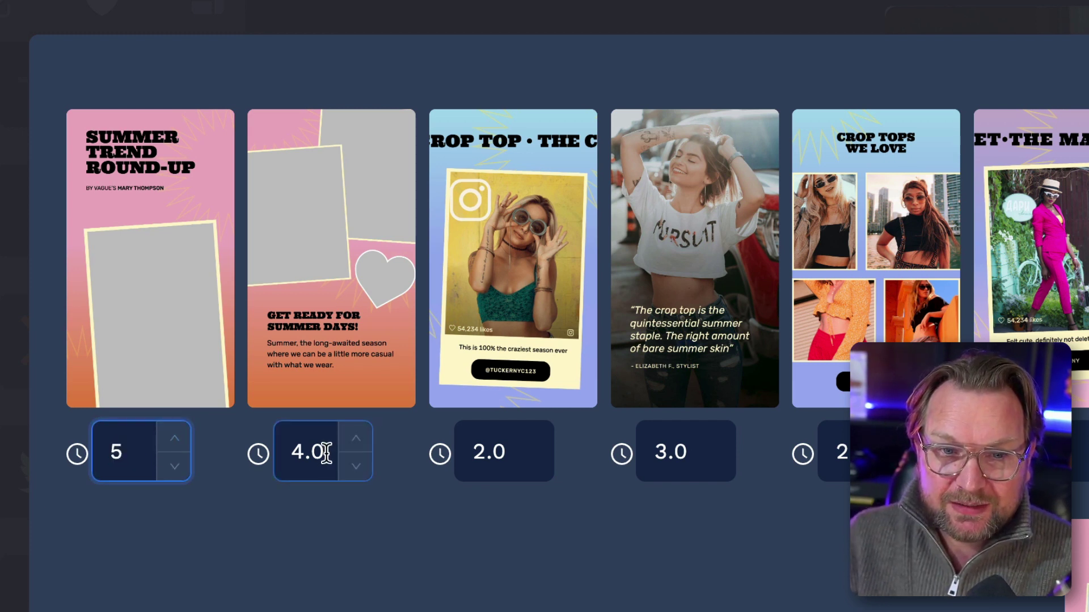
double_click(316, 452)
type("4")
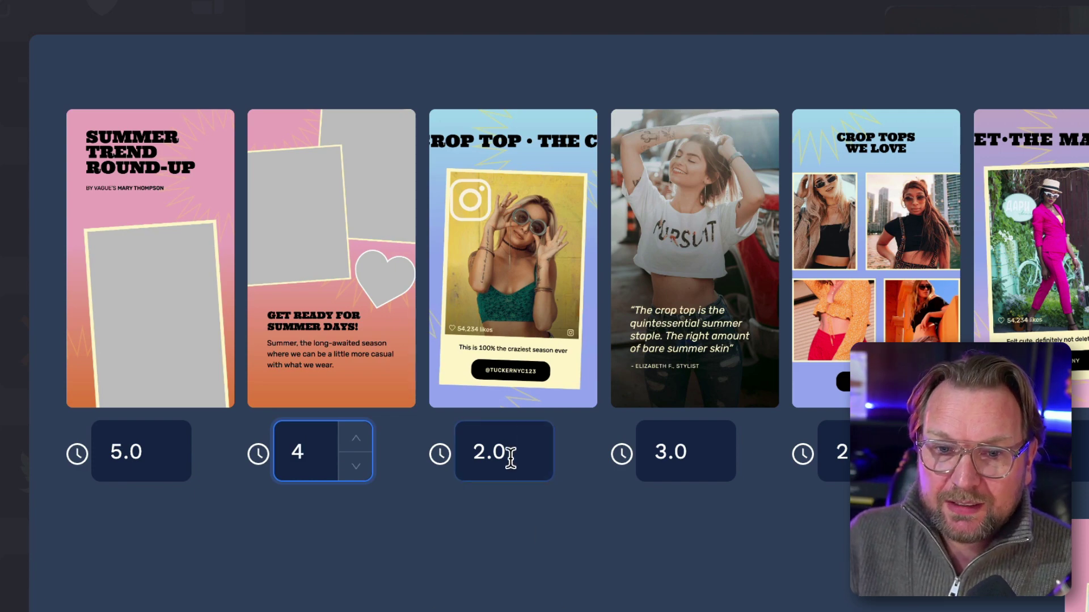
left_click(507, 456)
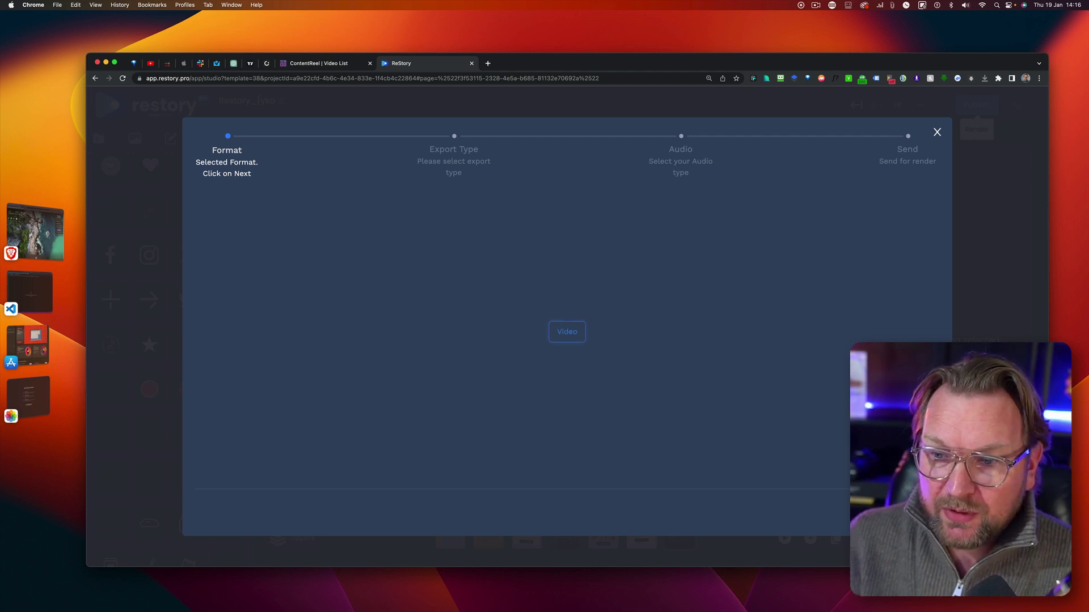
Accept the Video format and choose Combine as the single-video export type.
left_click(567, 331)
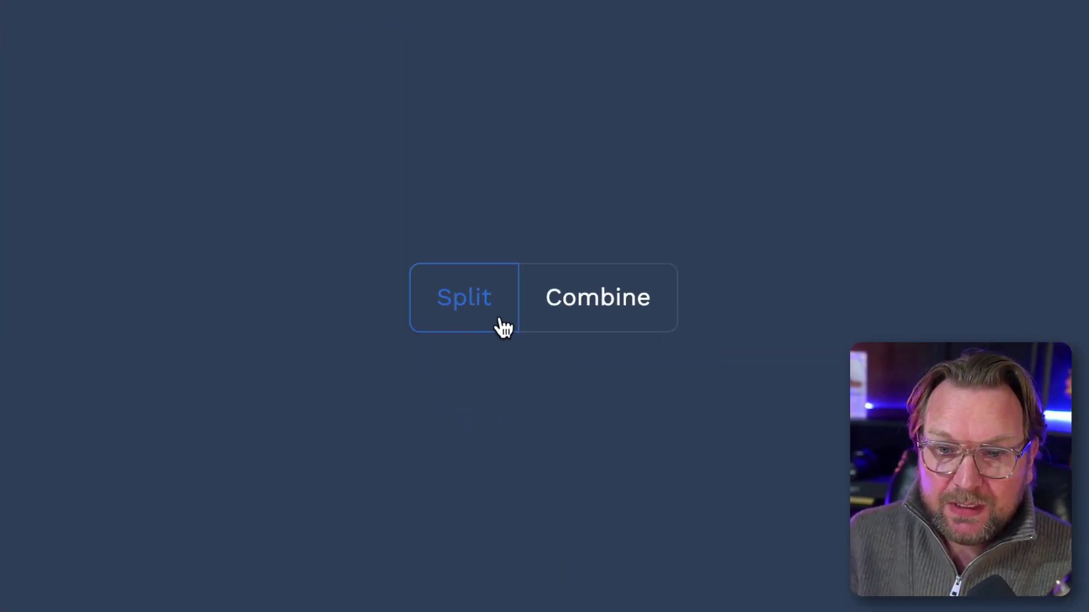
left_click(590, 307)
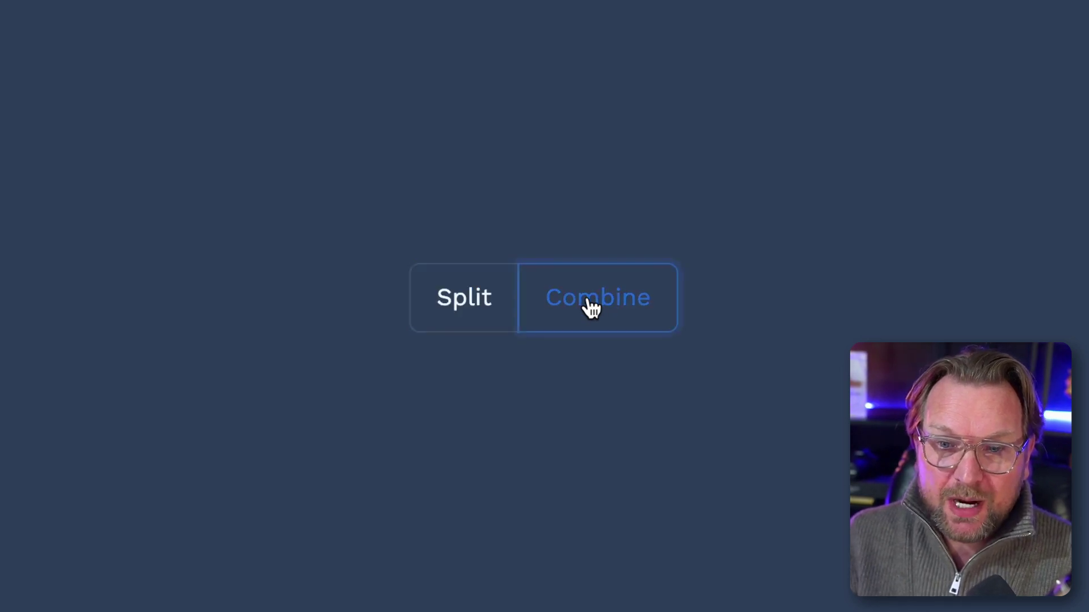
left_click(454, 306)
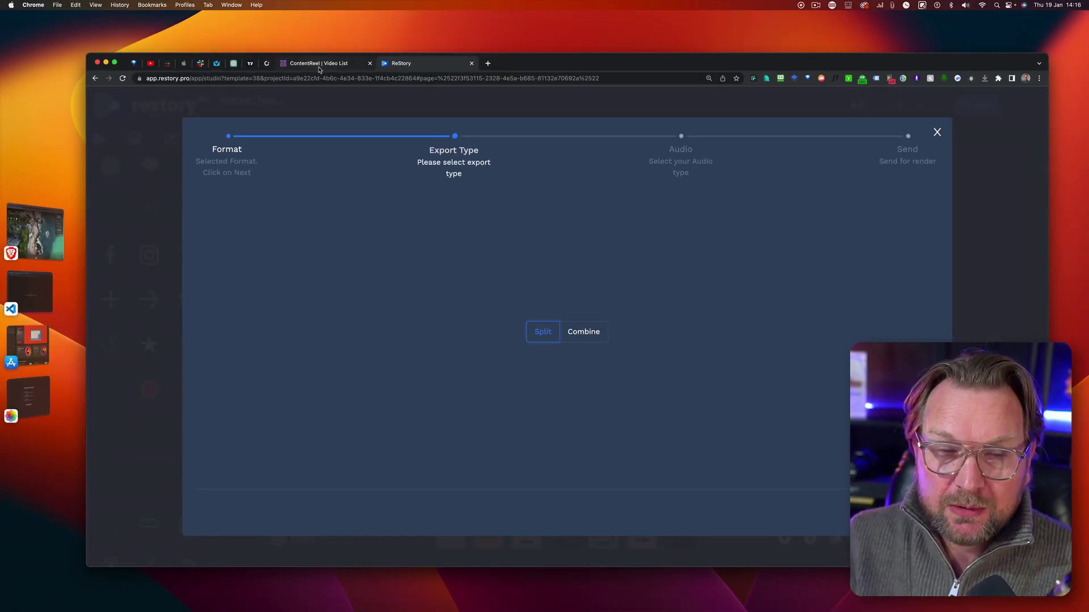
left_click(320, 69)
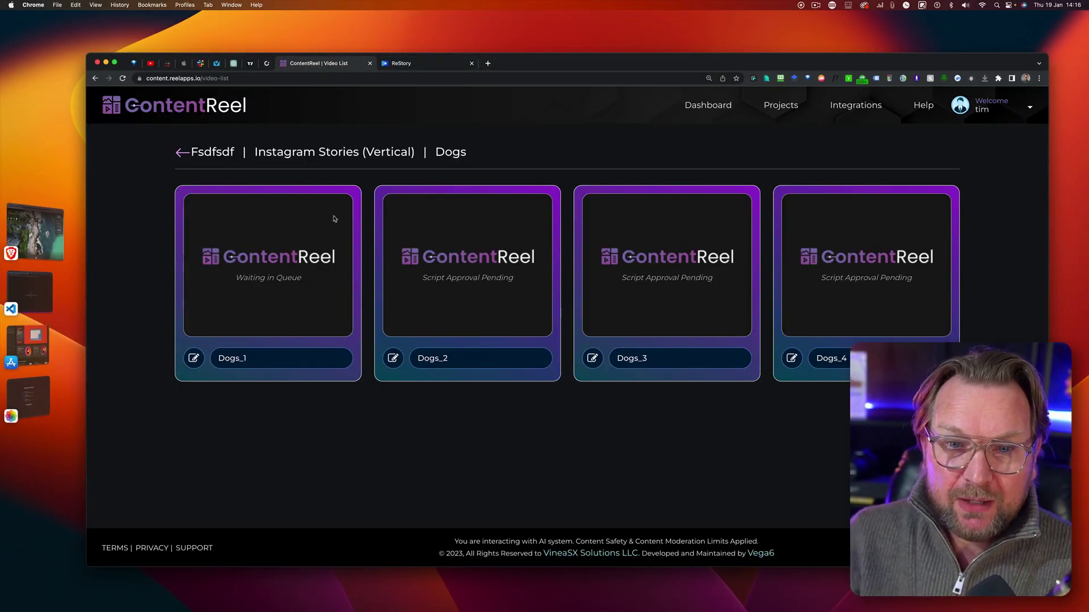
mouse_move(308, 258)
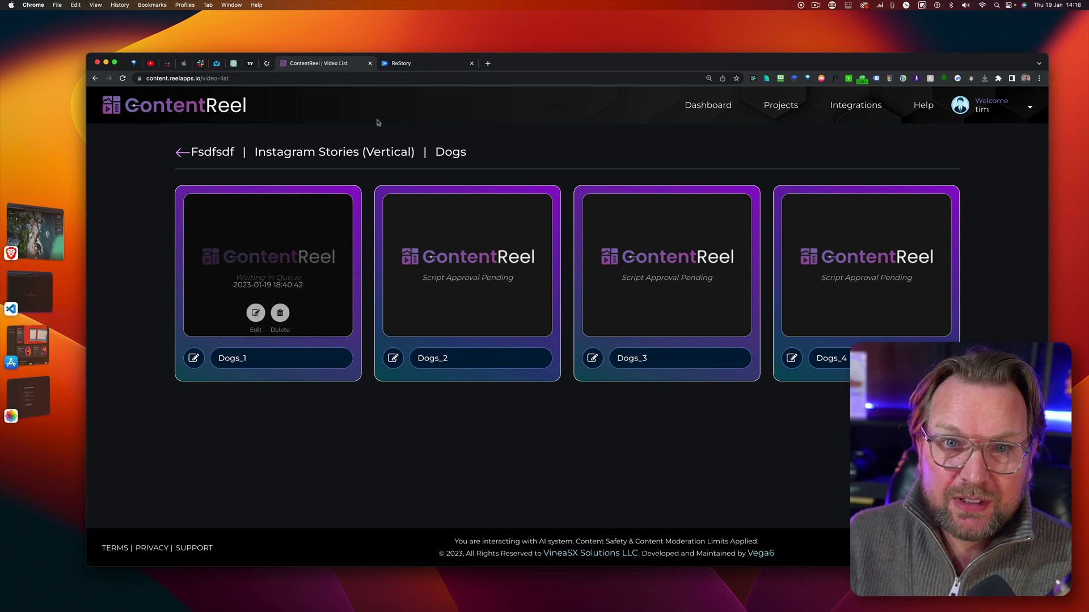
left_click(417, 63)
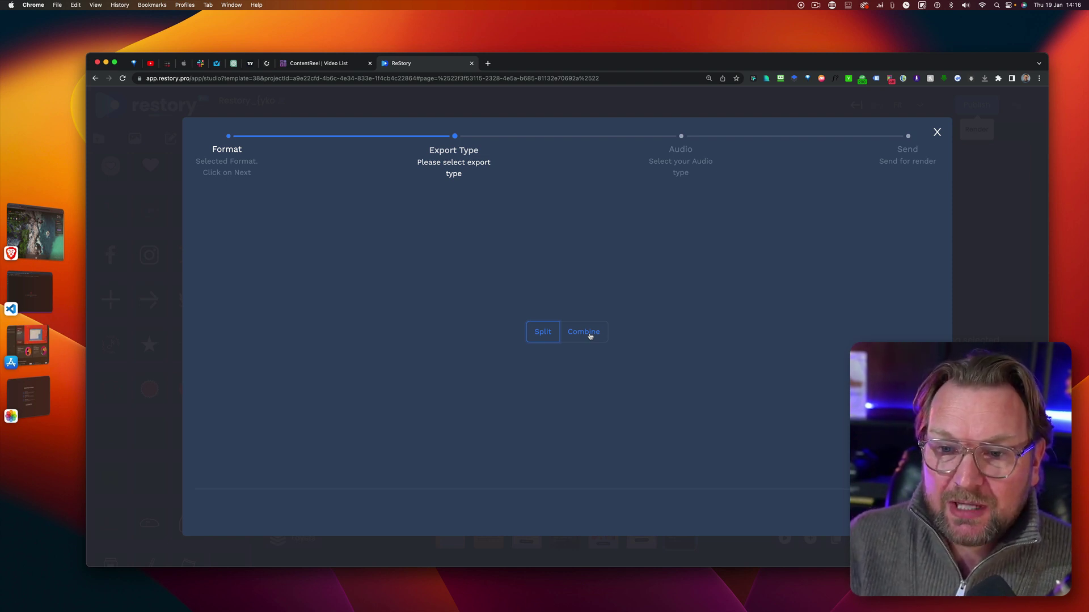
left_click(574, 335)
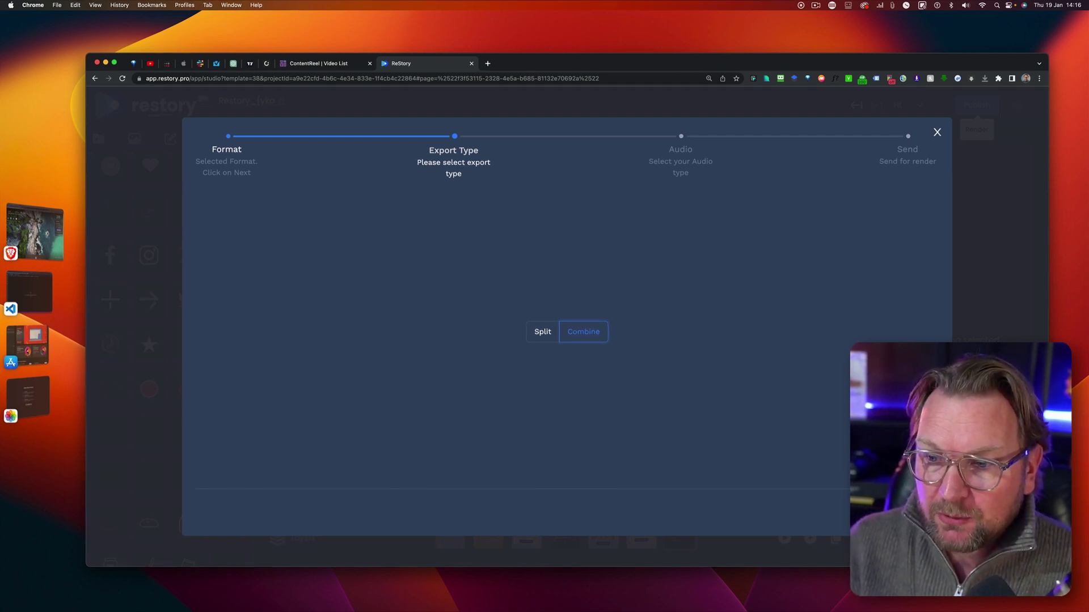
left_click(918, 513)
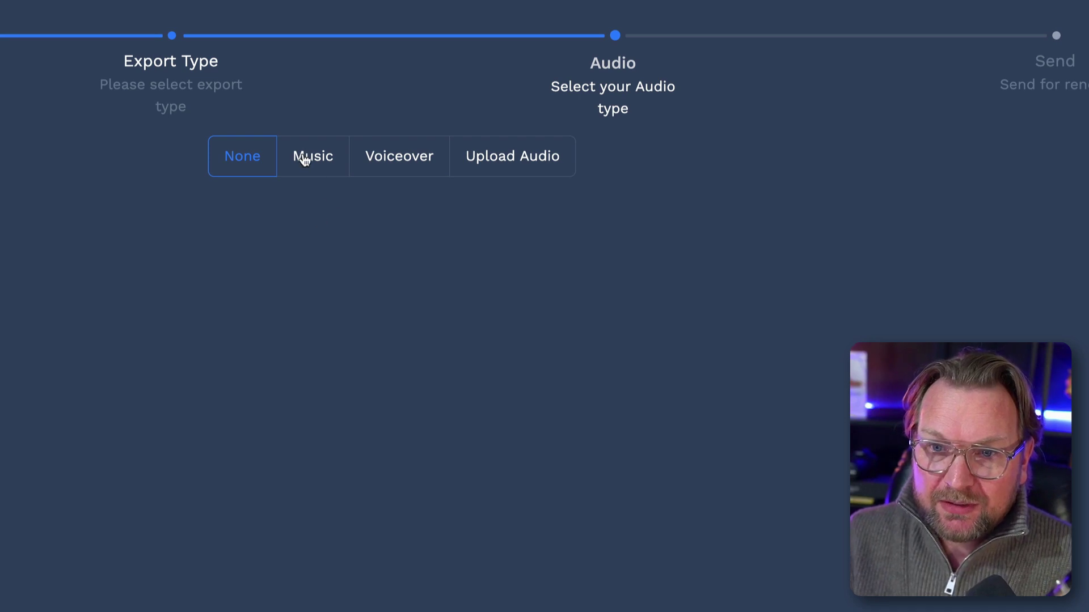
Try the A Meditation background music, then pick Upload Audio as the audio type.
left_click(303, 158)
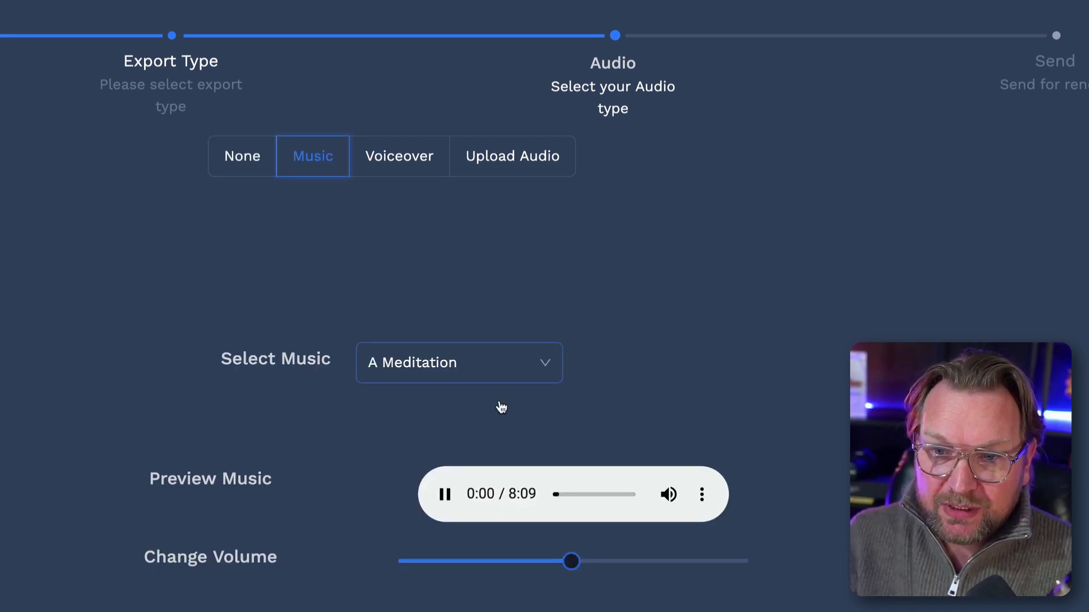
left_click(445, 495)
left_click(530, 365)
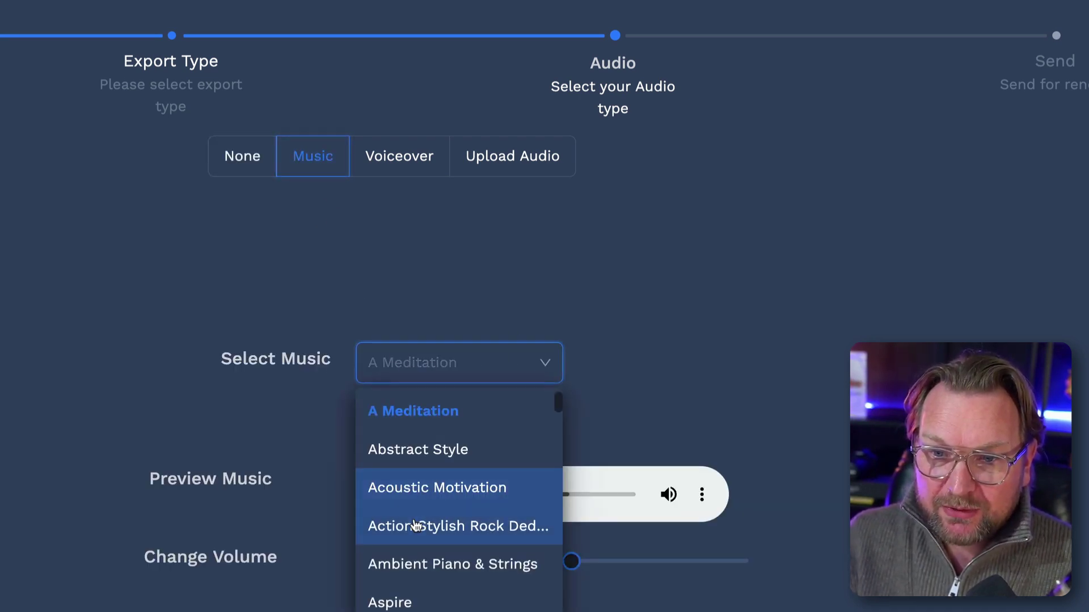
scroll(416, 525, "down", 20)
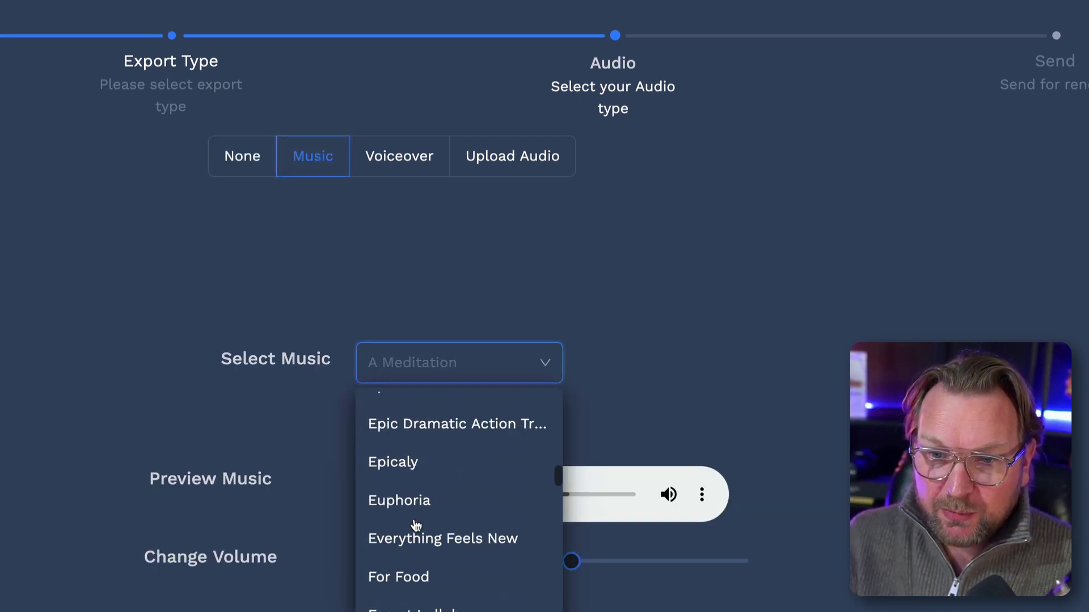
left_click(587, 352)
left_click(515, 160)
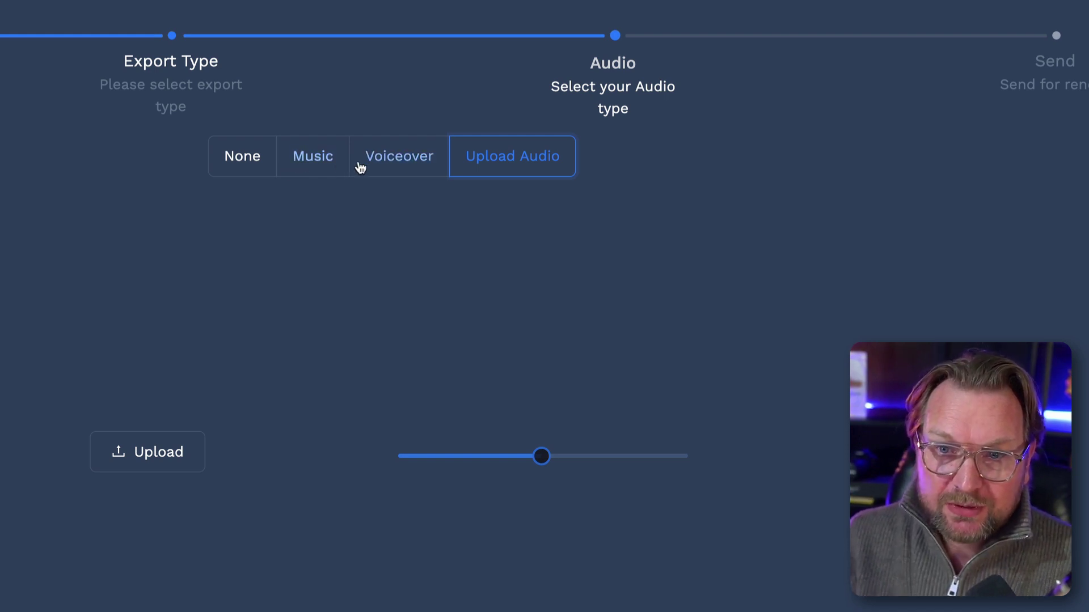
left_click(403, 159)
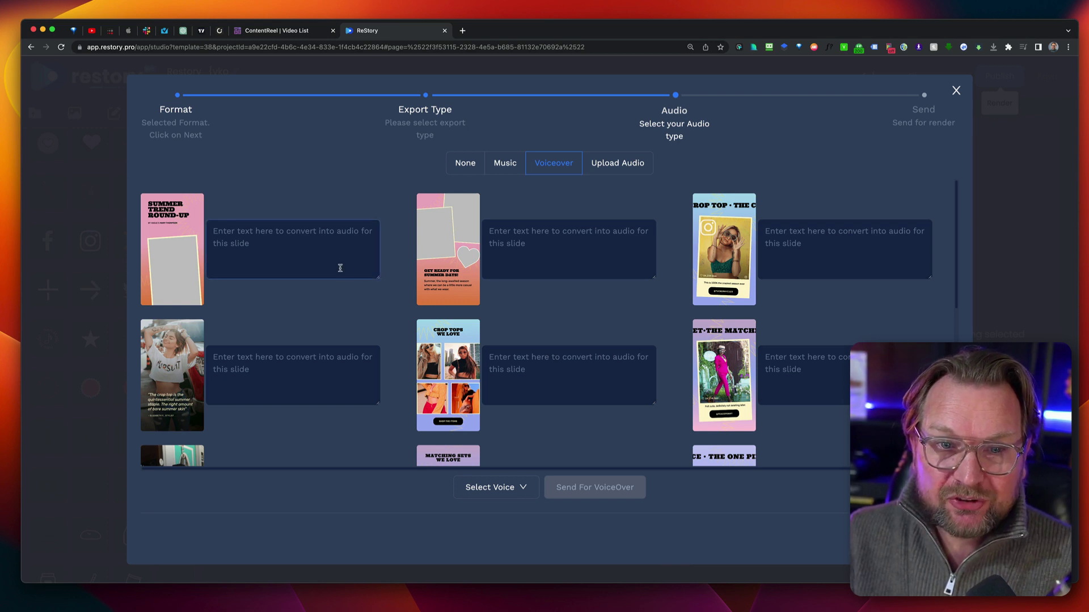
scroll(335, 268, "down", 2)
scroll(340, 268, "up", 1)
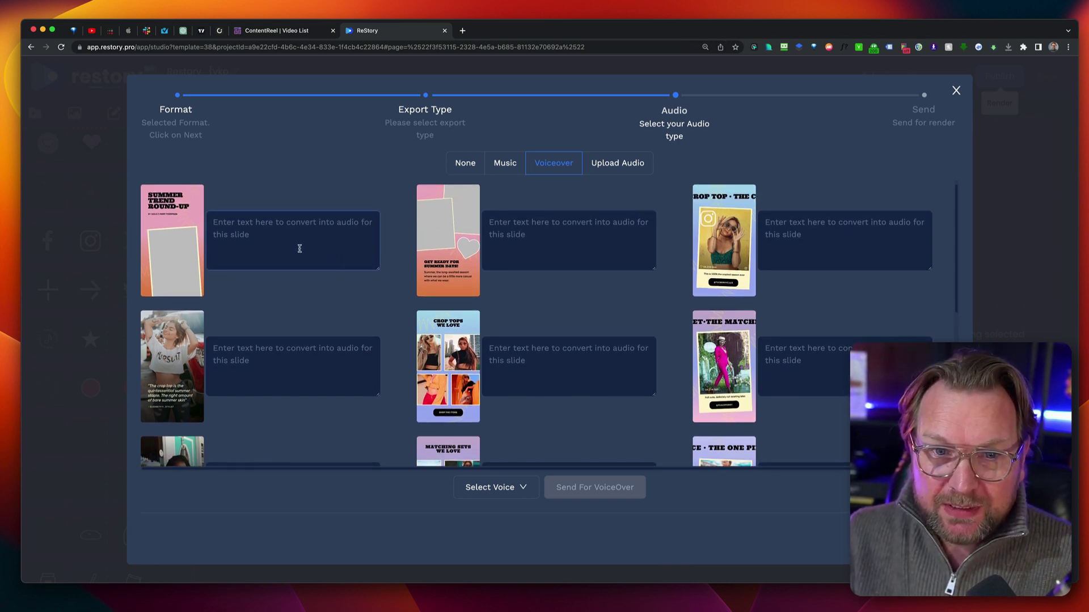
scroll(308, 316, "down", 5)
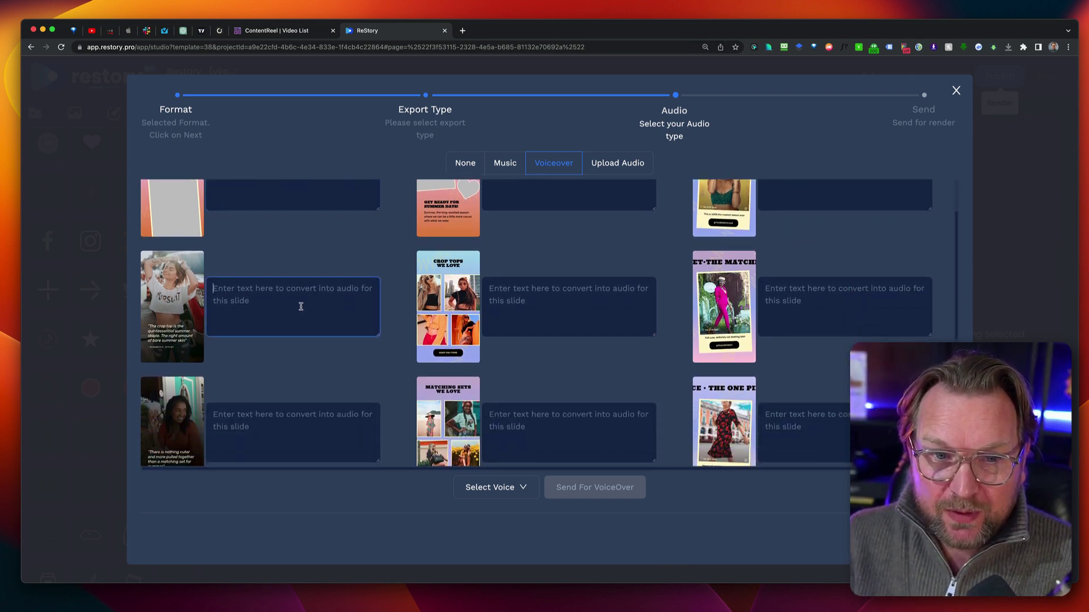
scroll(333, 300, "down", 5)
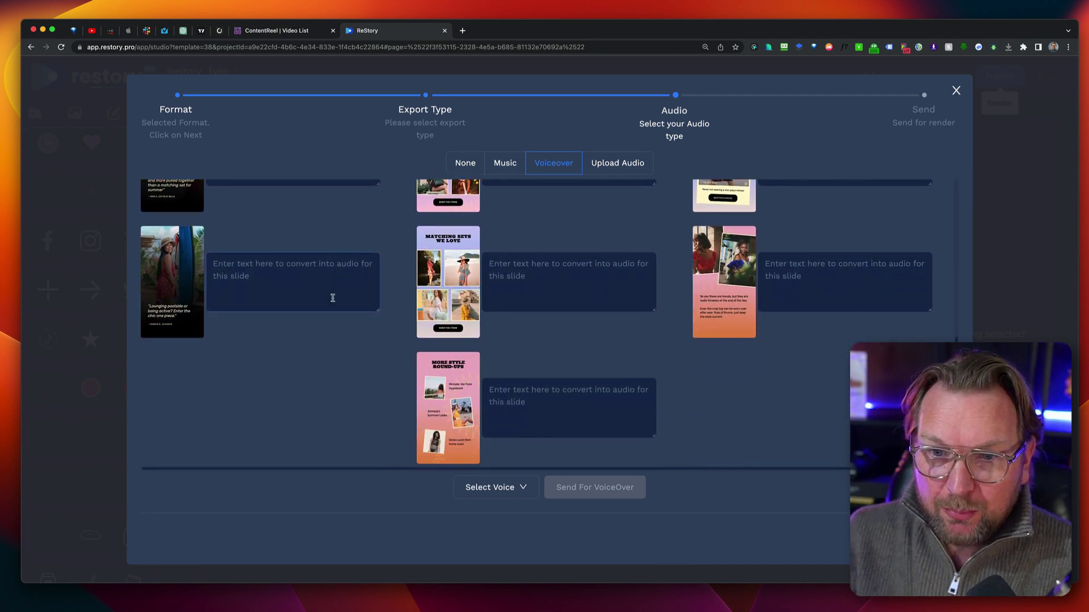
scroll(424, 248, "up", 1)
left_click(498, 487)
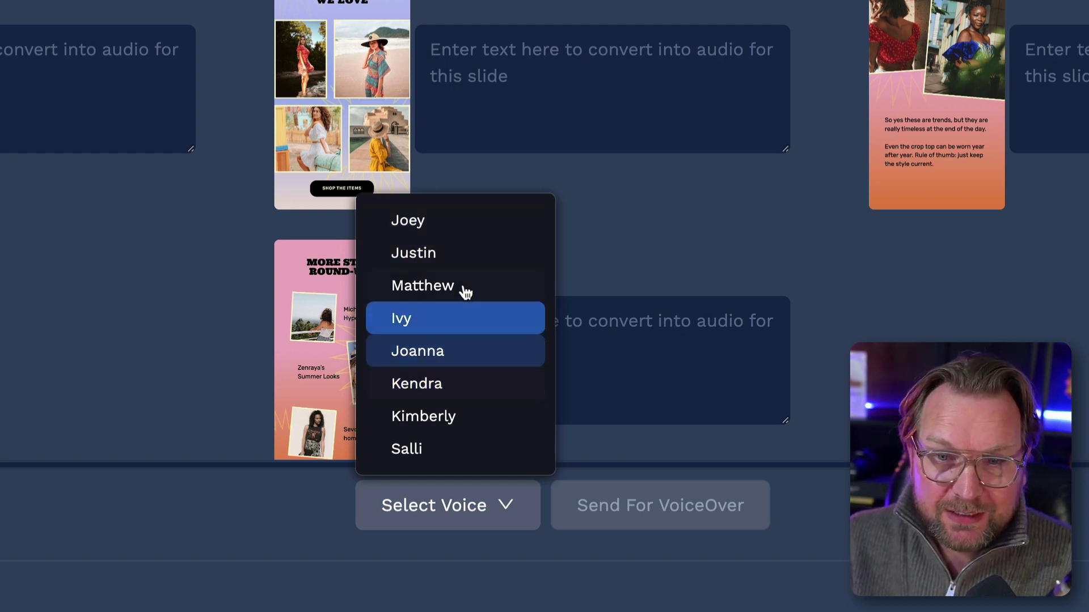
left_click(379, 287)
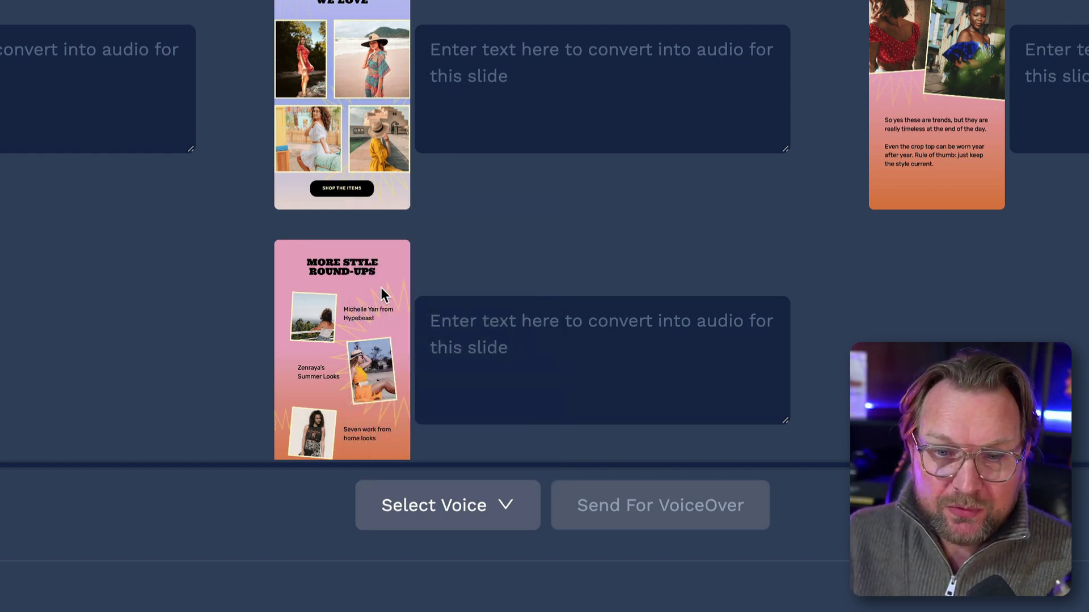
left_click(413, 523)
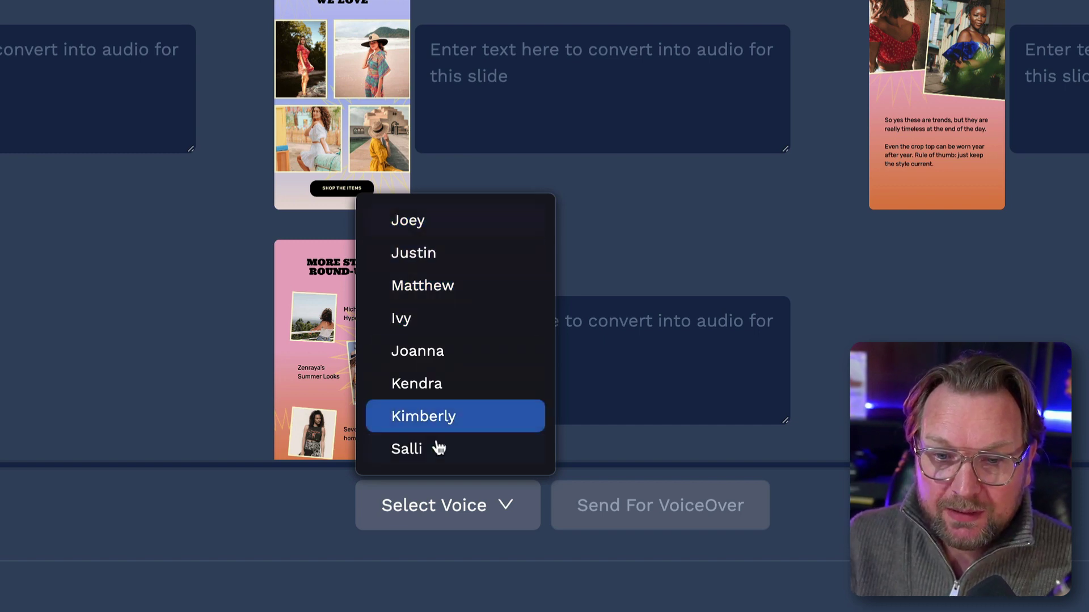
left_click(694, 328)
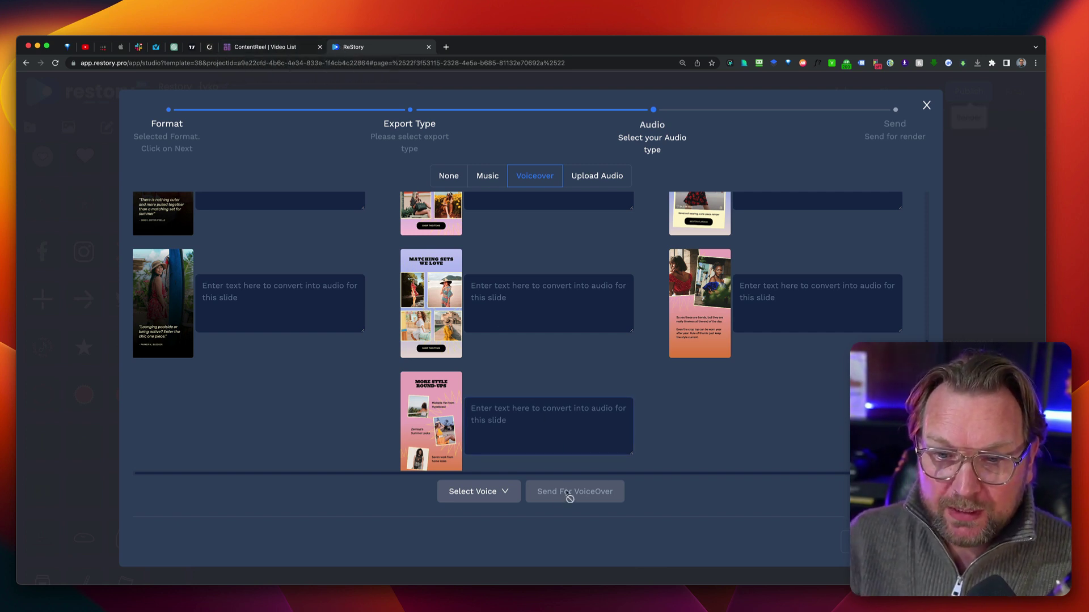
left_click(476, 491)
left_click(514, 234)
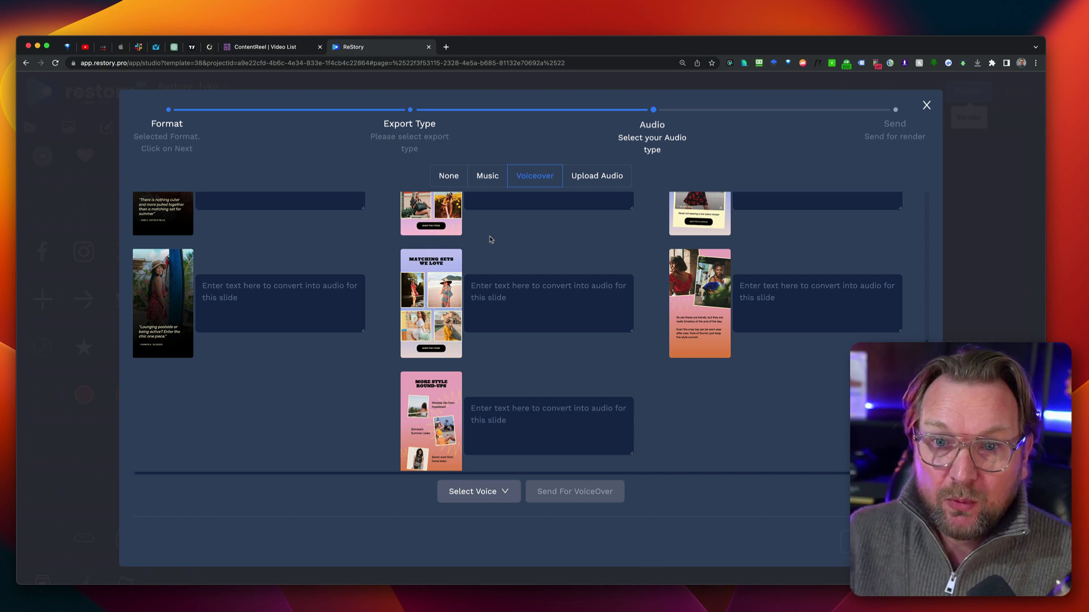
Settle on A Meditation background music, advance to the Send step, and return to ContentReel.
left_click(490, 178)
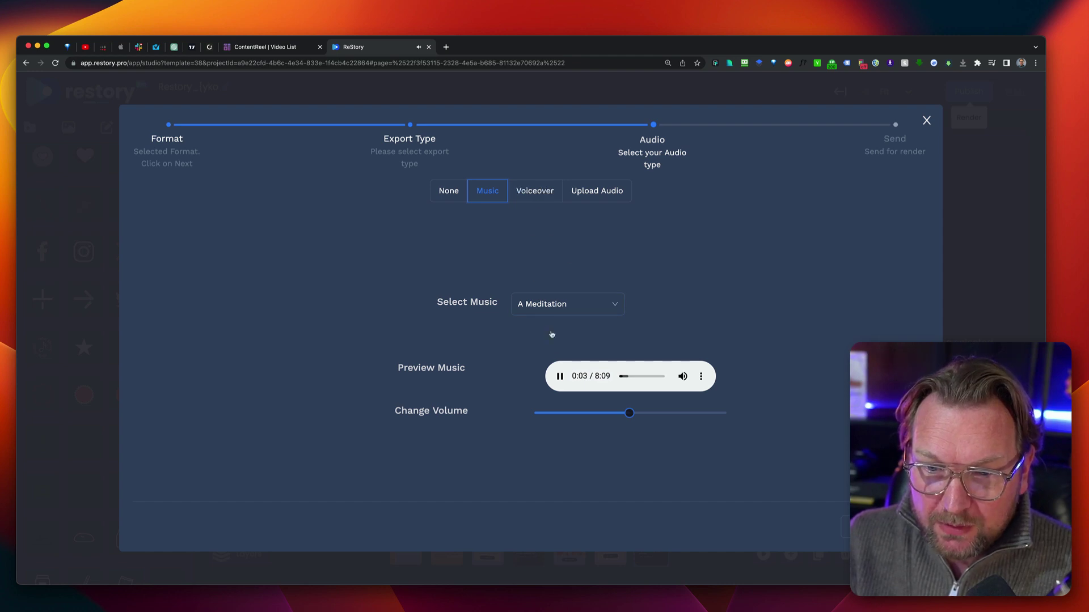
left_click(598, 193)
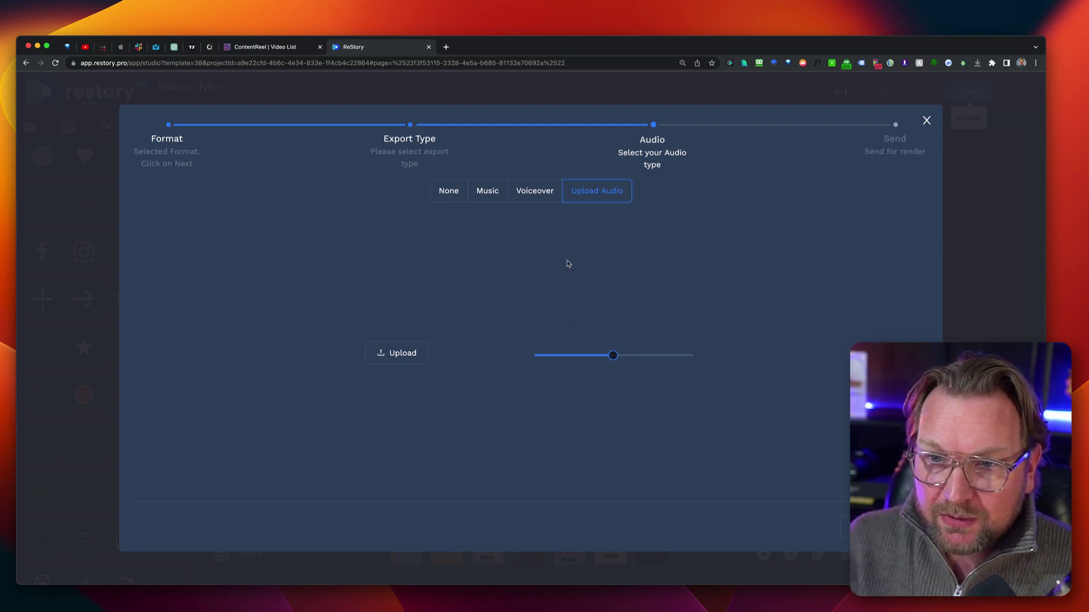
left_click(486, 191)
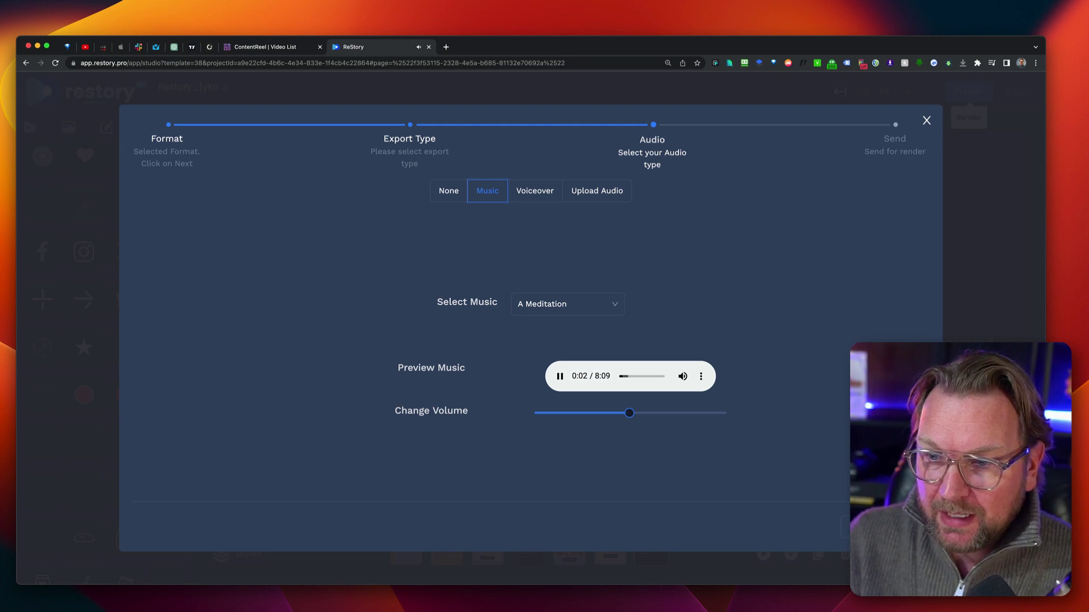
left_click(868, 526)
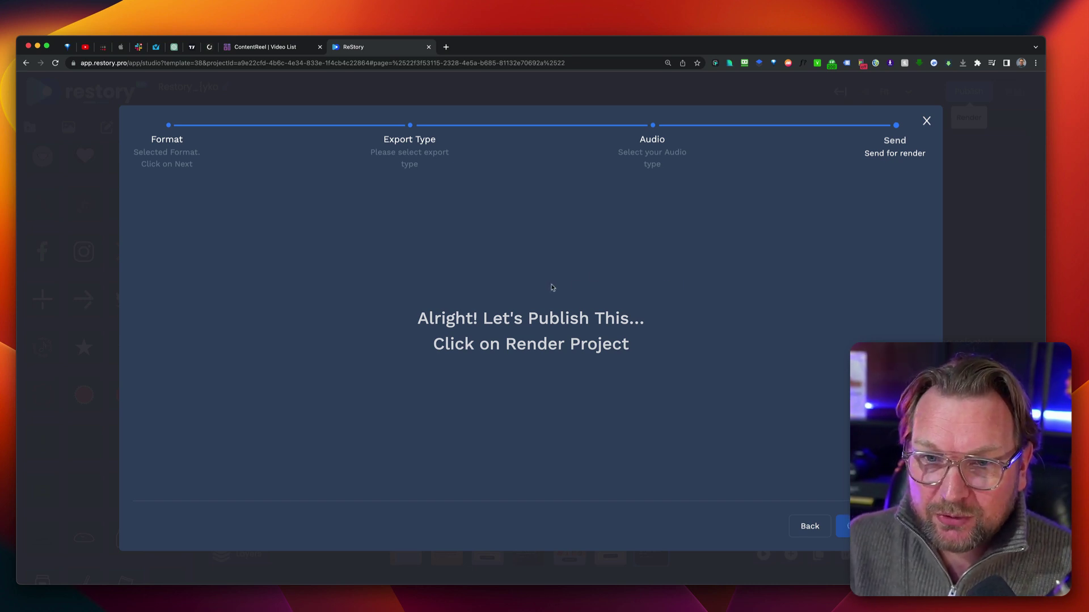
left_click(269, 48)
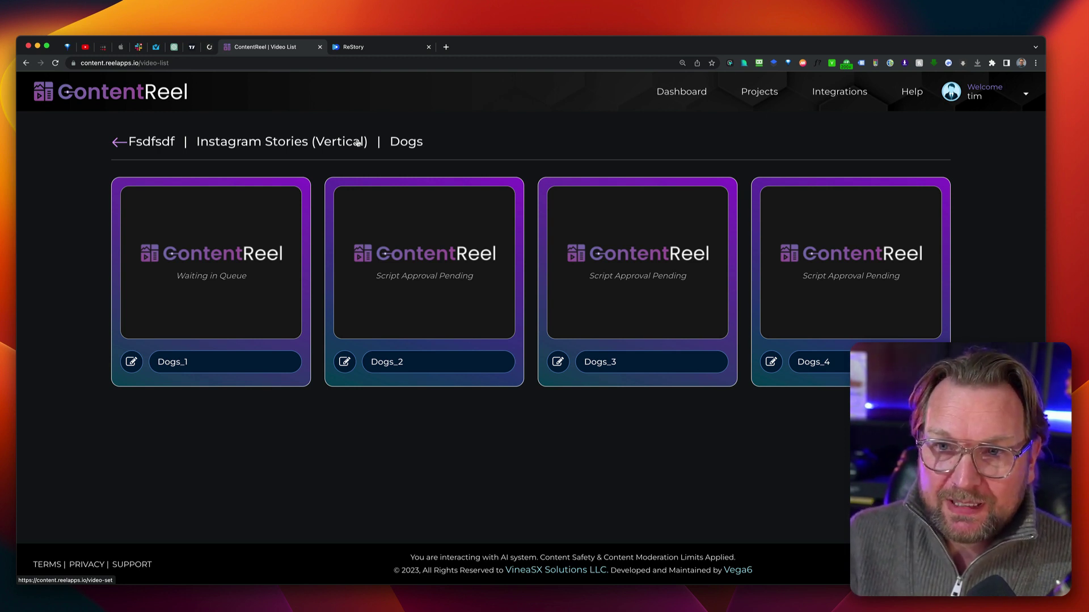
Compare ReStory's projects page with ContentReel's Dogs video list by switching between them twice.
left_click(379, 52)
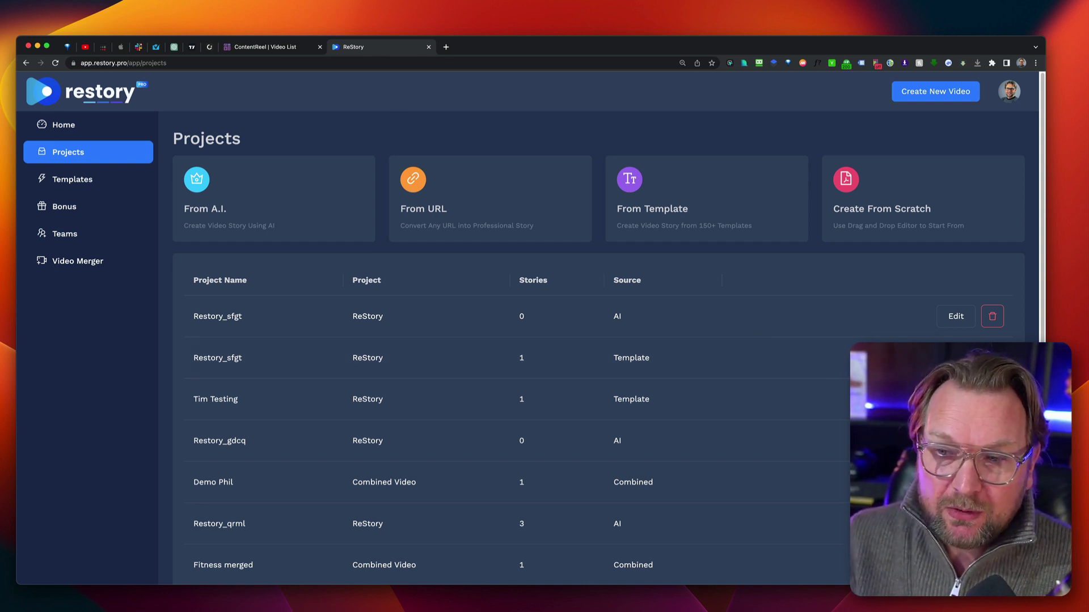
left_click(262, 47)
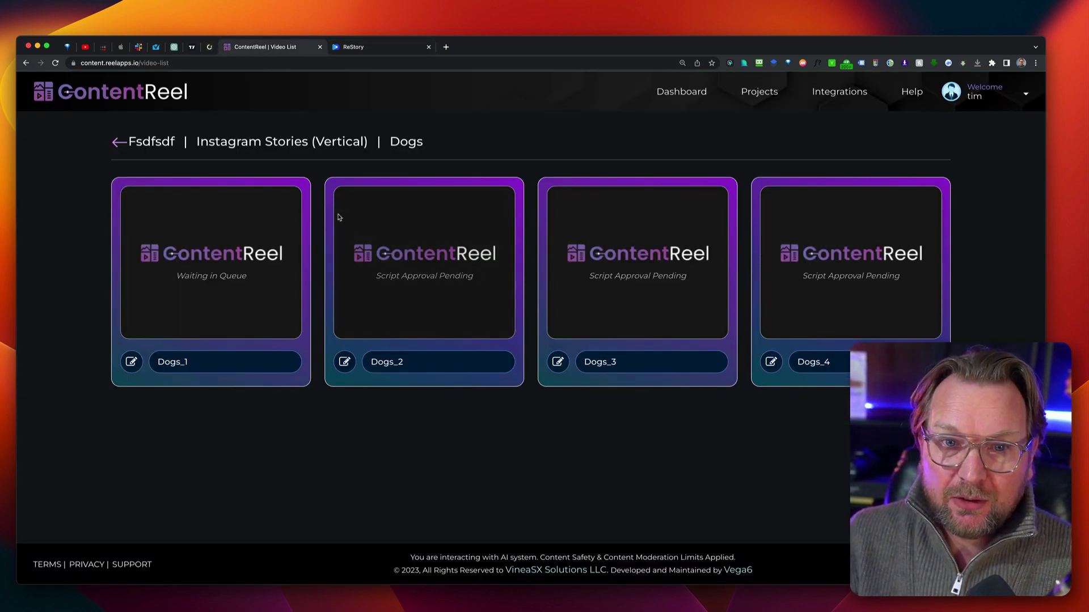
left_click(378, 56)
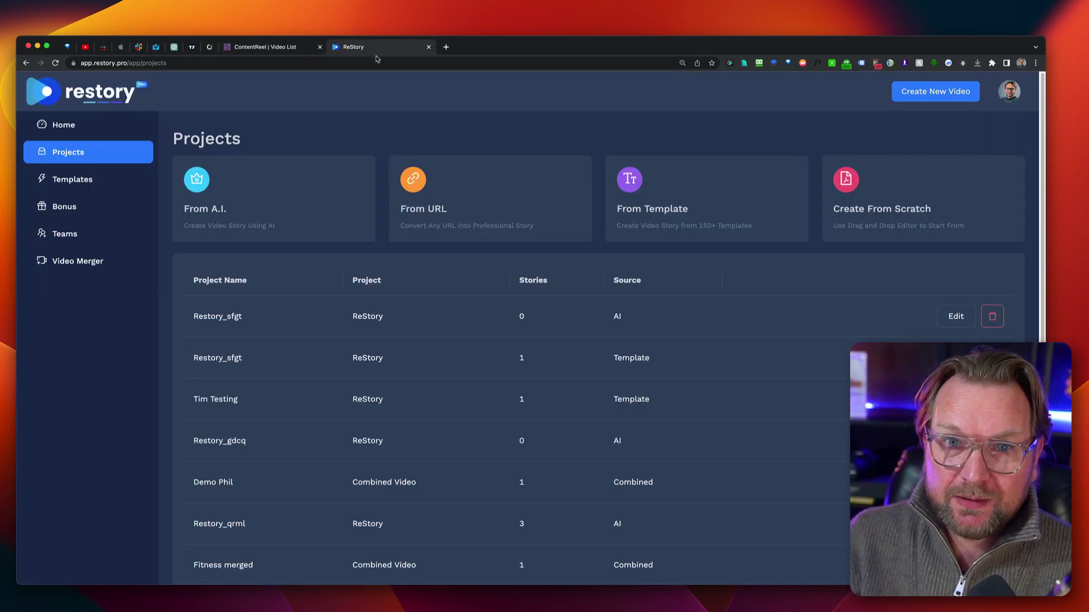
left_click(292, 51)
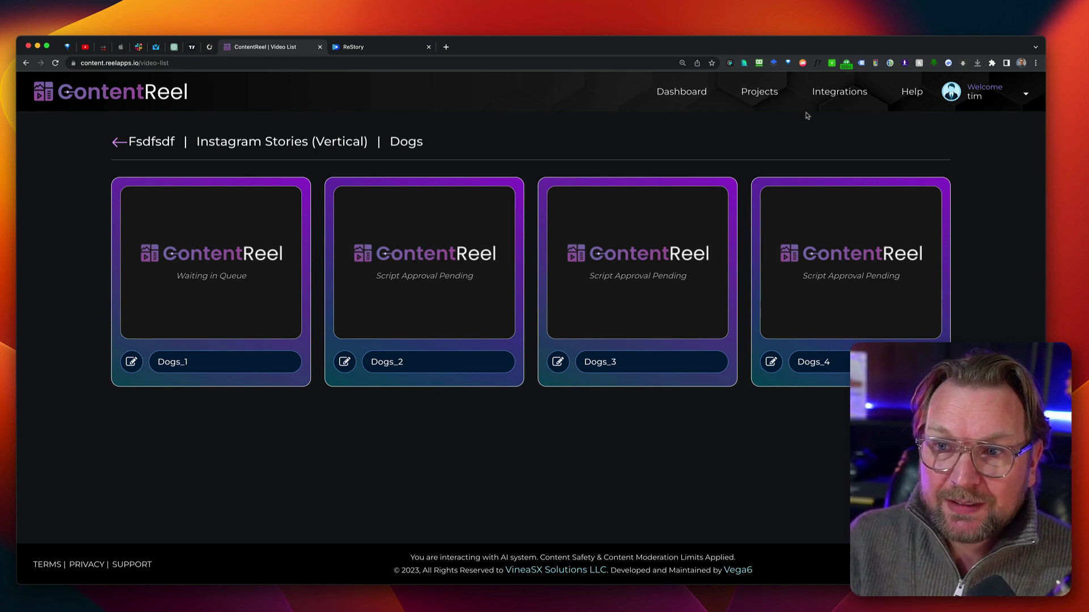
View ContentReel's publishing integrations page, then return to the full projects list.
left_click(840, 91)
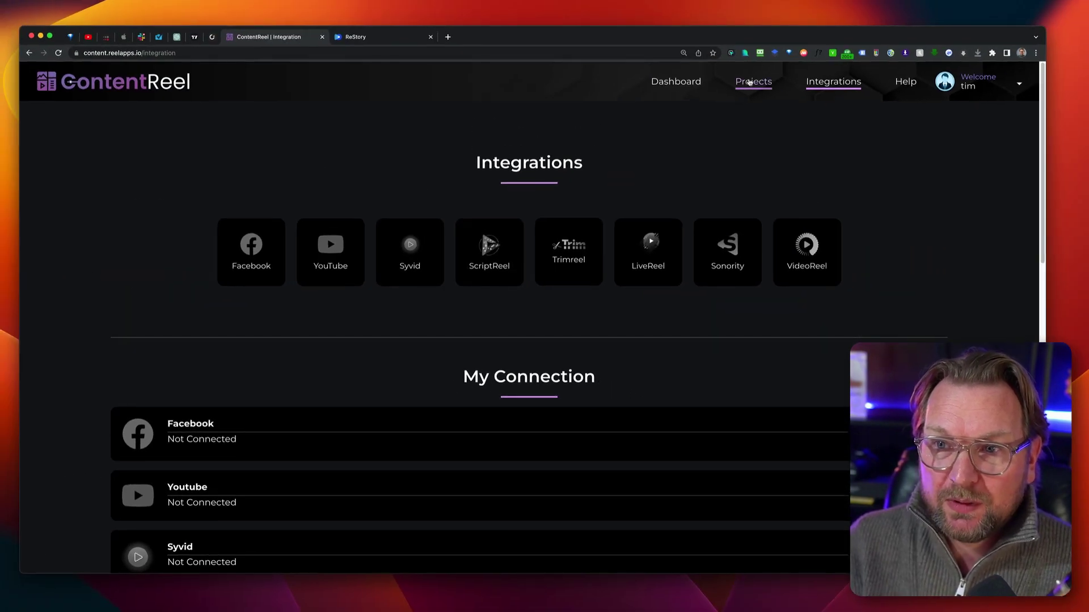
left_click(749, 82)
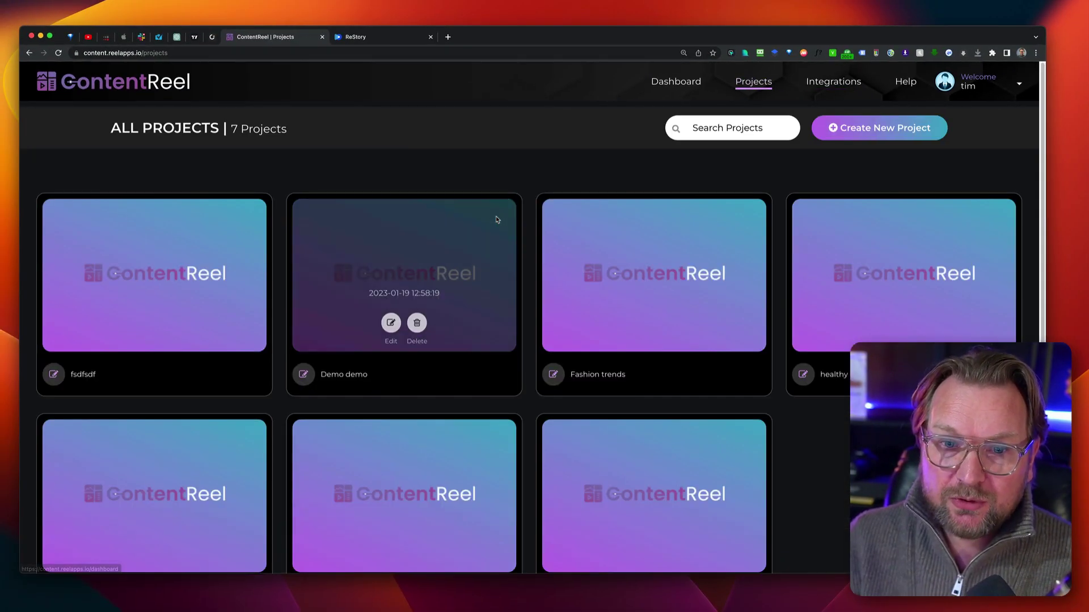
scroll(293, 334, "down", 3)
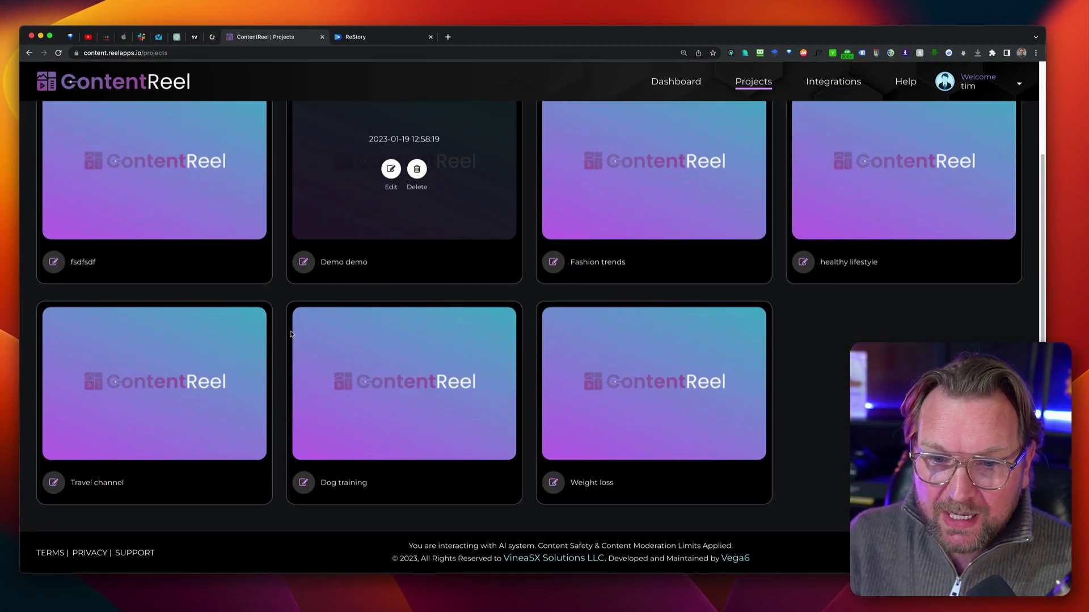
Open the Weight loss project's video set and bring up Publish options for Weight loss_1.
left_click(640, 391)
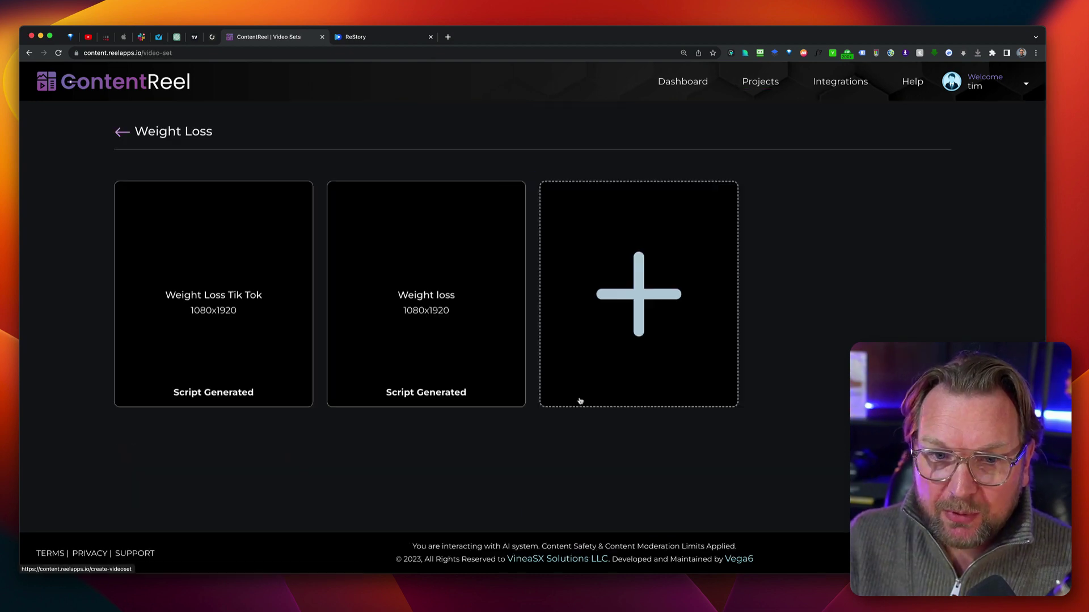
left_click(194, 292)
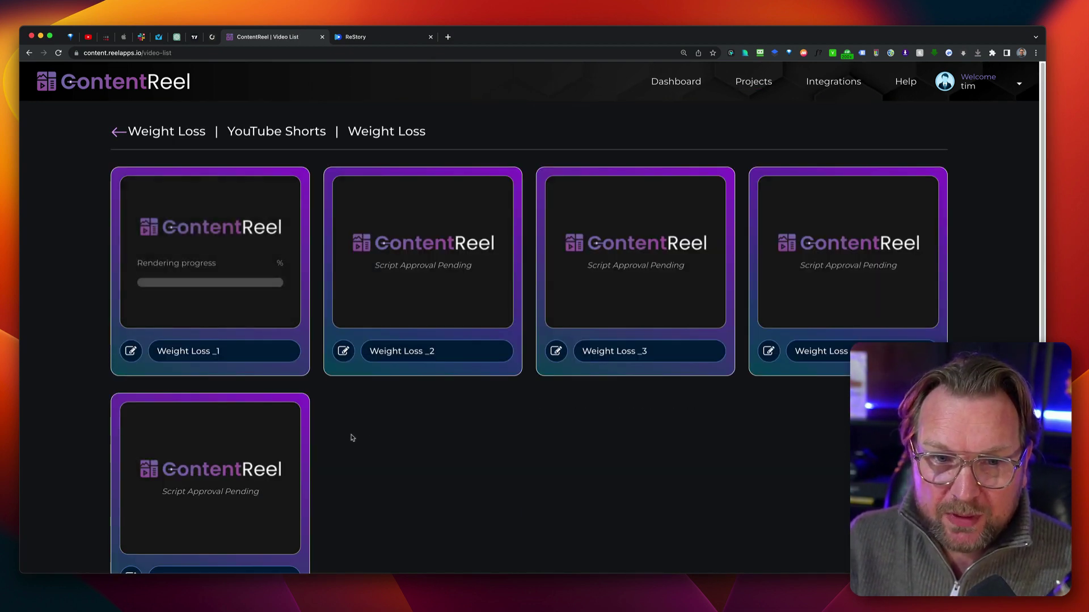
key("super+bracketleft")
left_click(453, 340)
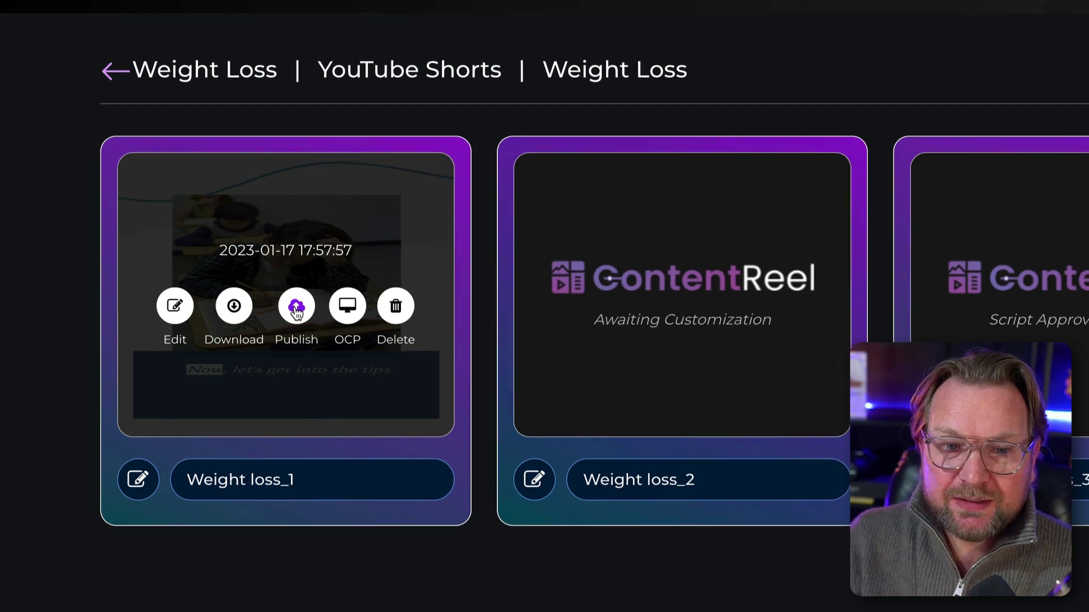
left_click(302, 316)
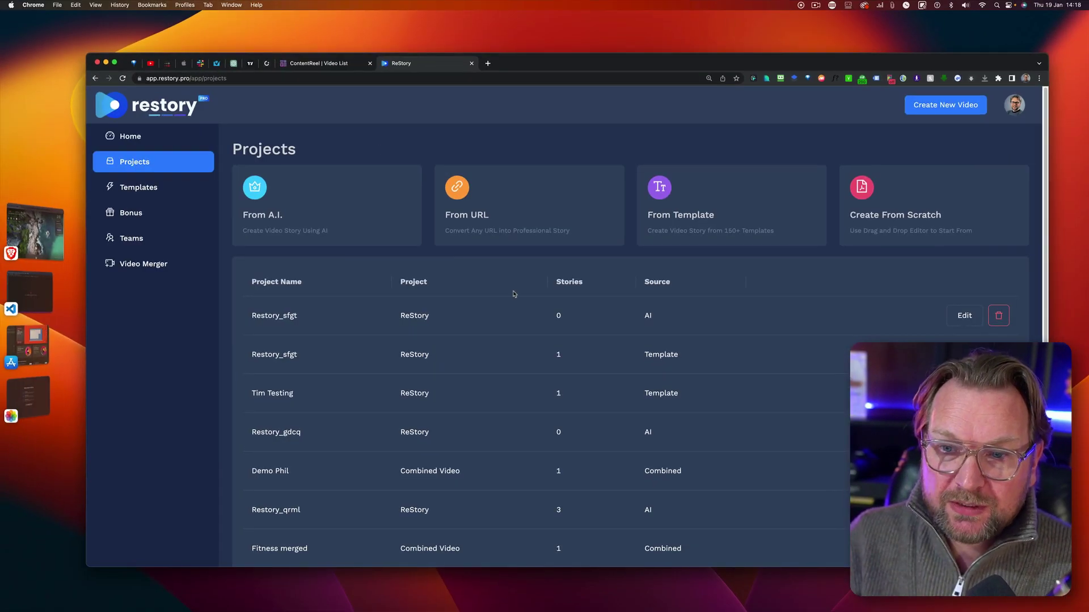
Download the Summer Trend Round-Up render so out.mp4 plays in a new tab, checking the player menu.
left_click(602, 348)
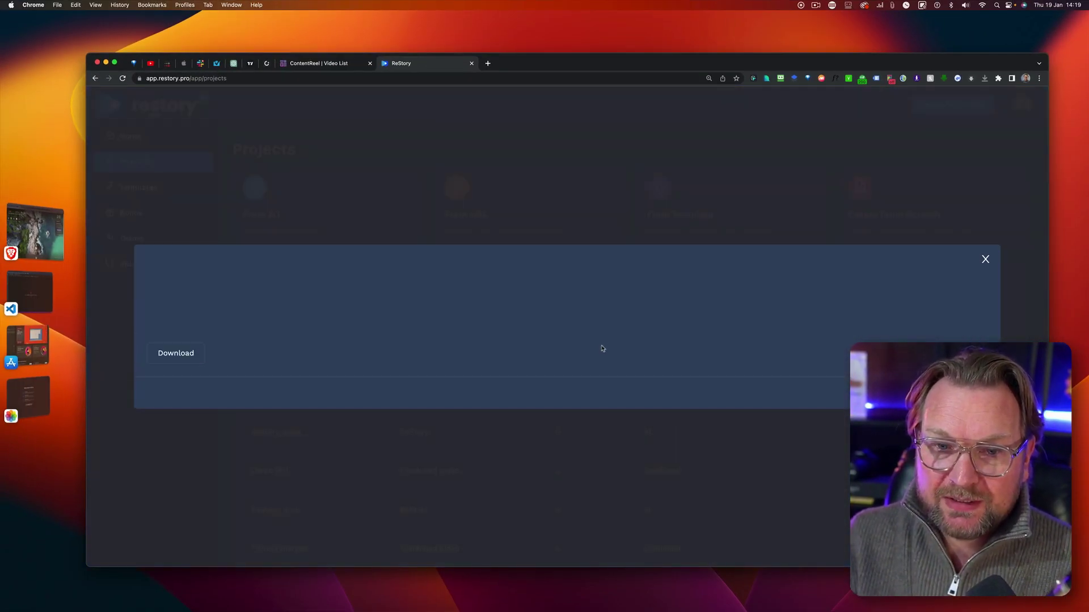
left_click(177, 352)
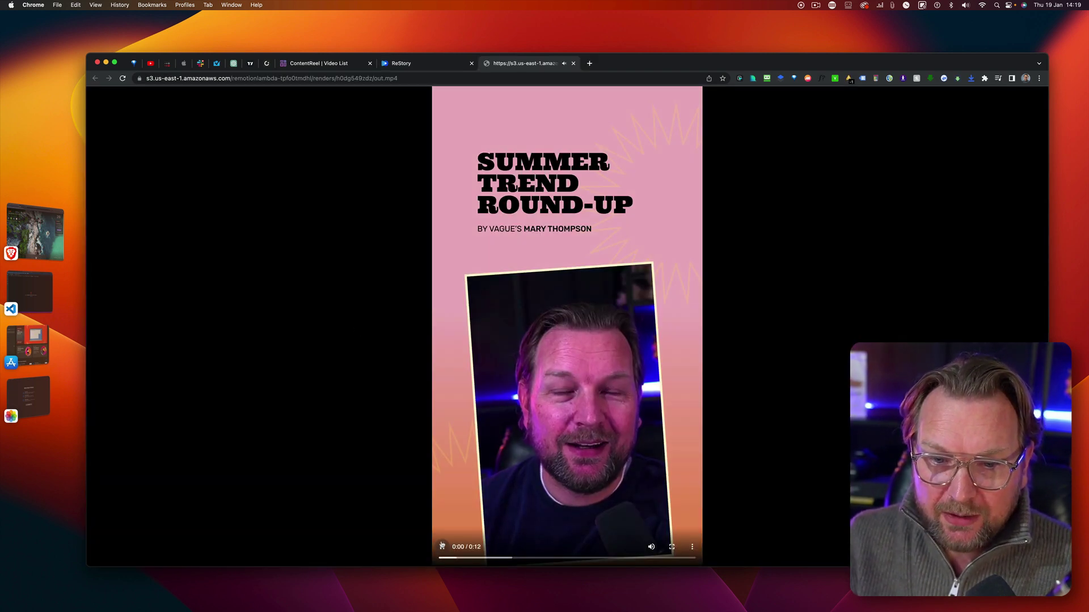
left_click(441, 547)
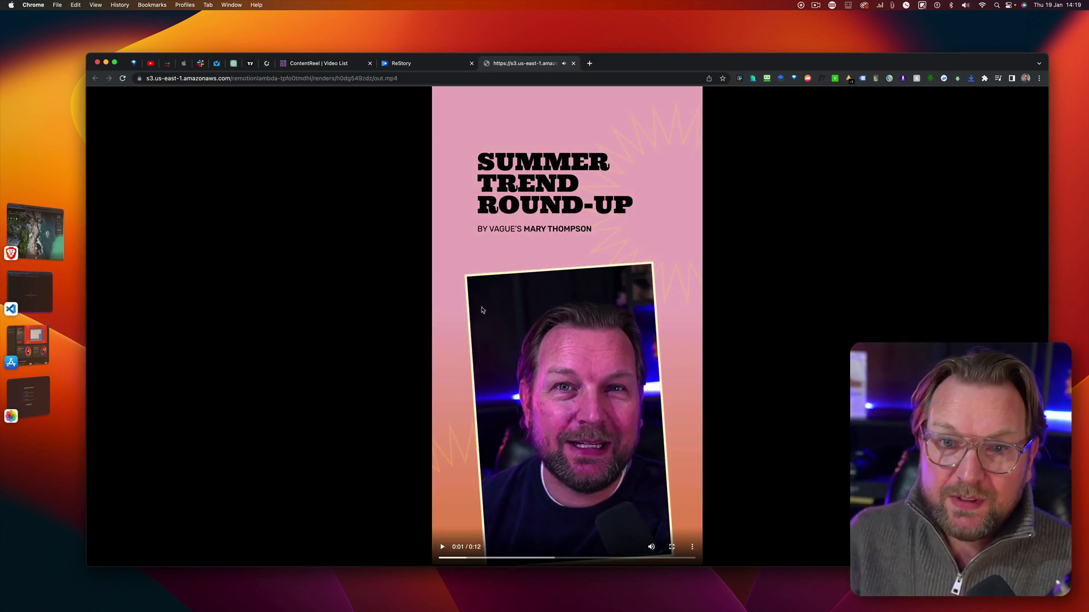
left_click(692, 547)
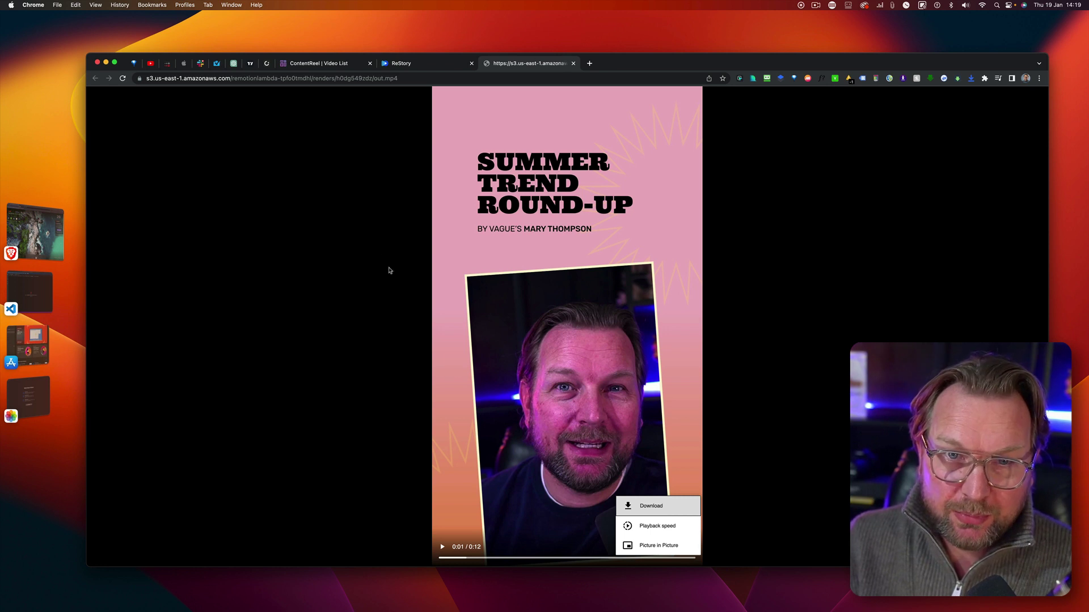
left_click(373, 253)
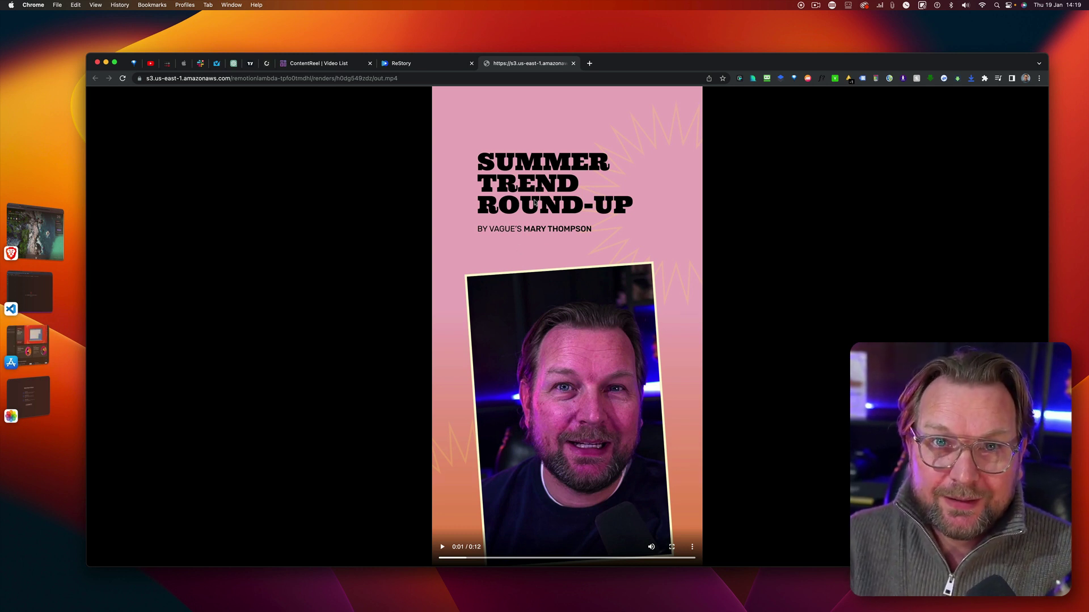
Back in ContentReel, close the Publish This Video dialog for Weight loss_1.
left_click(400, 65)
left_click(342, 63)
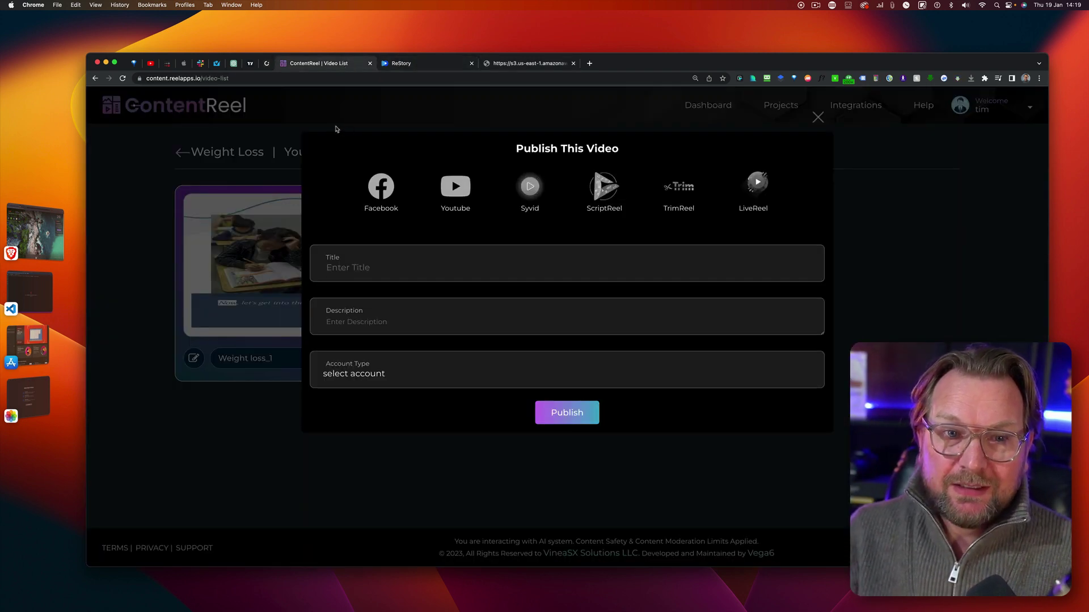
left_click(818, 117)
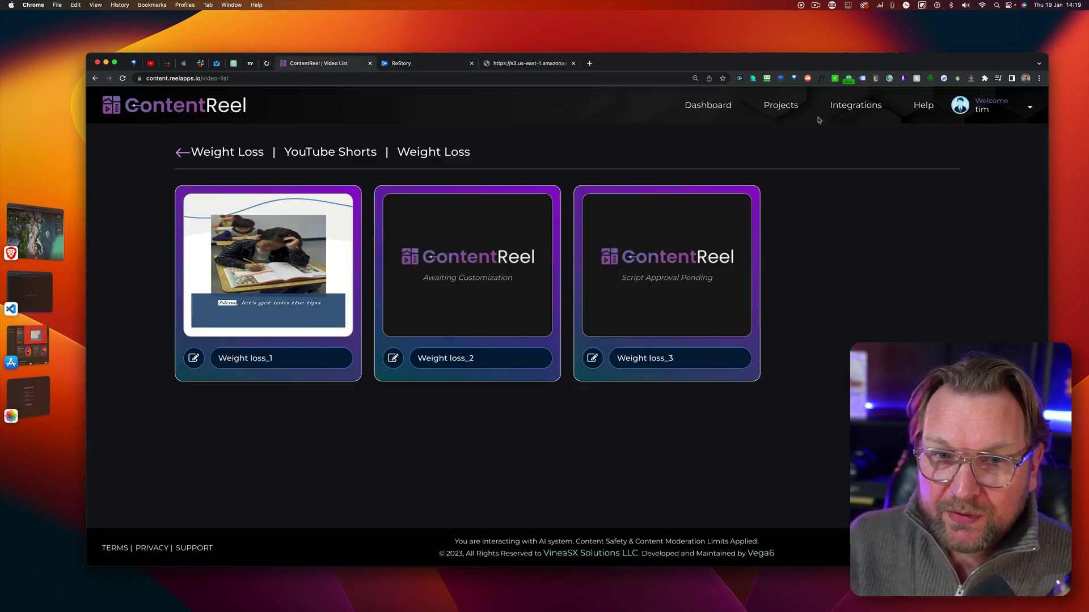